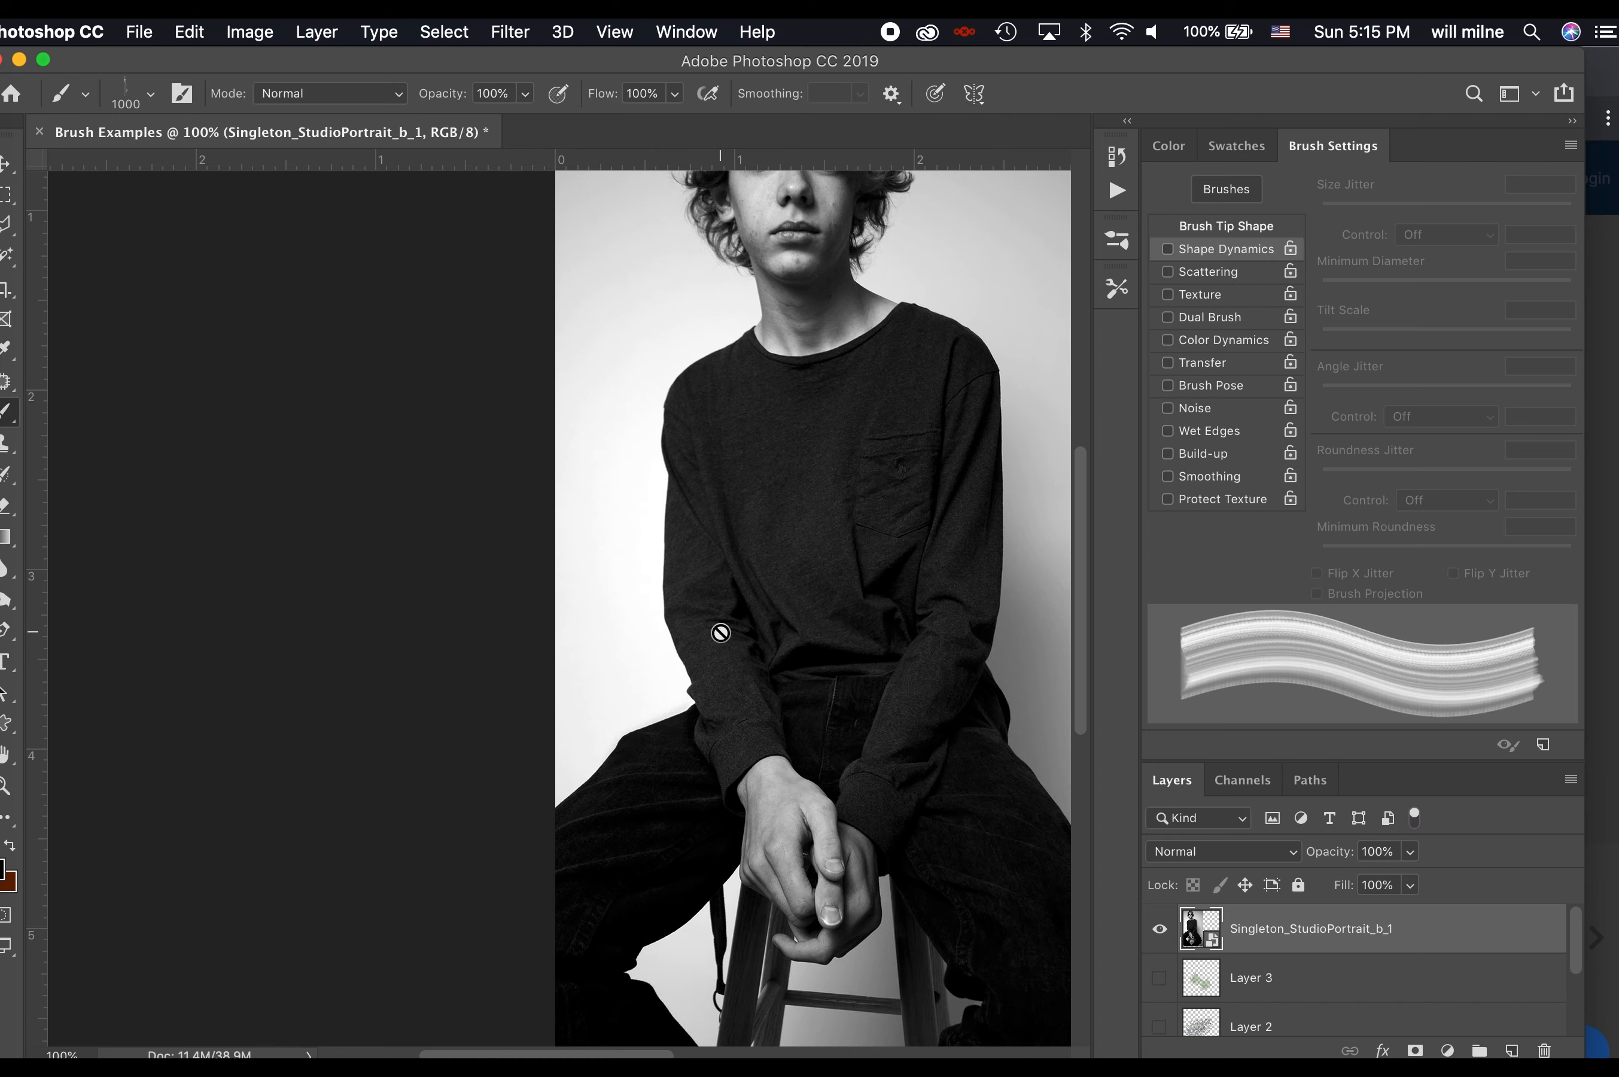
Add a new layer above the studio portrait layer for painting with the Brush tool
{"action": "key", "text": "v"}
{"action": "left_click_drag", "start_coordinate": [533, 569], "coordinate": [627, 586]}
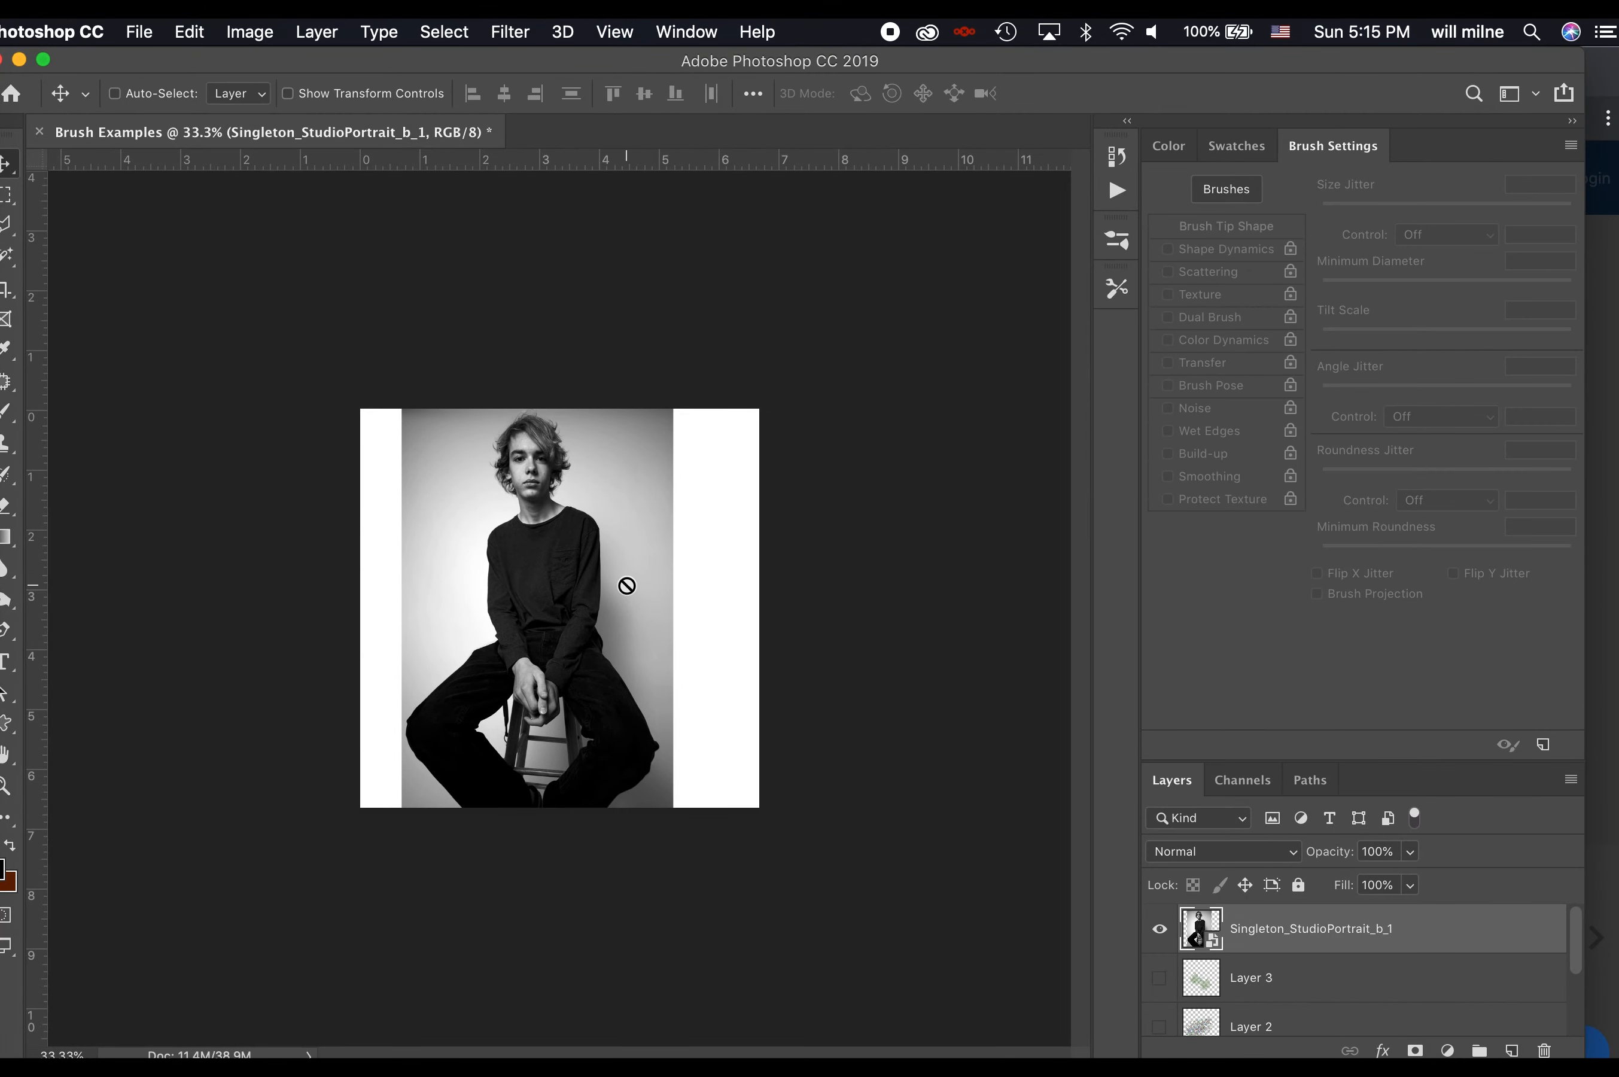
{"action": "key", "text": "b"}
{"action": "left_click", "coordinate": [1511, 1051]}
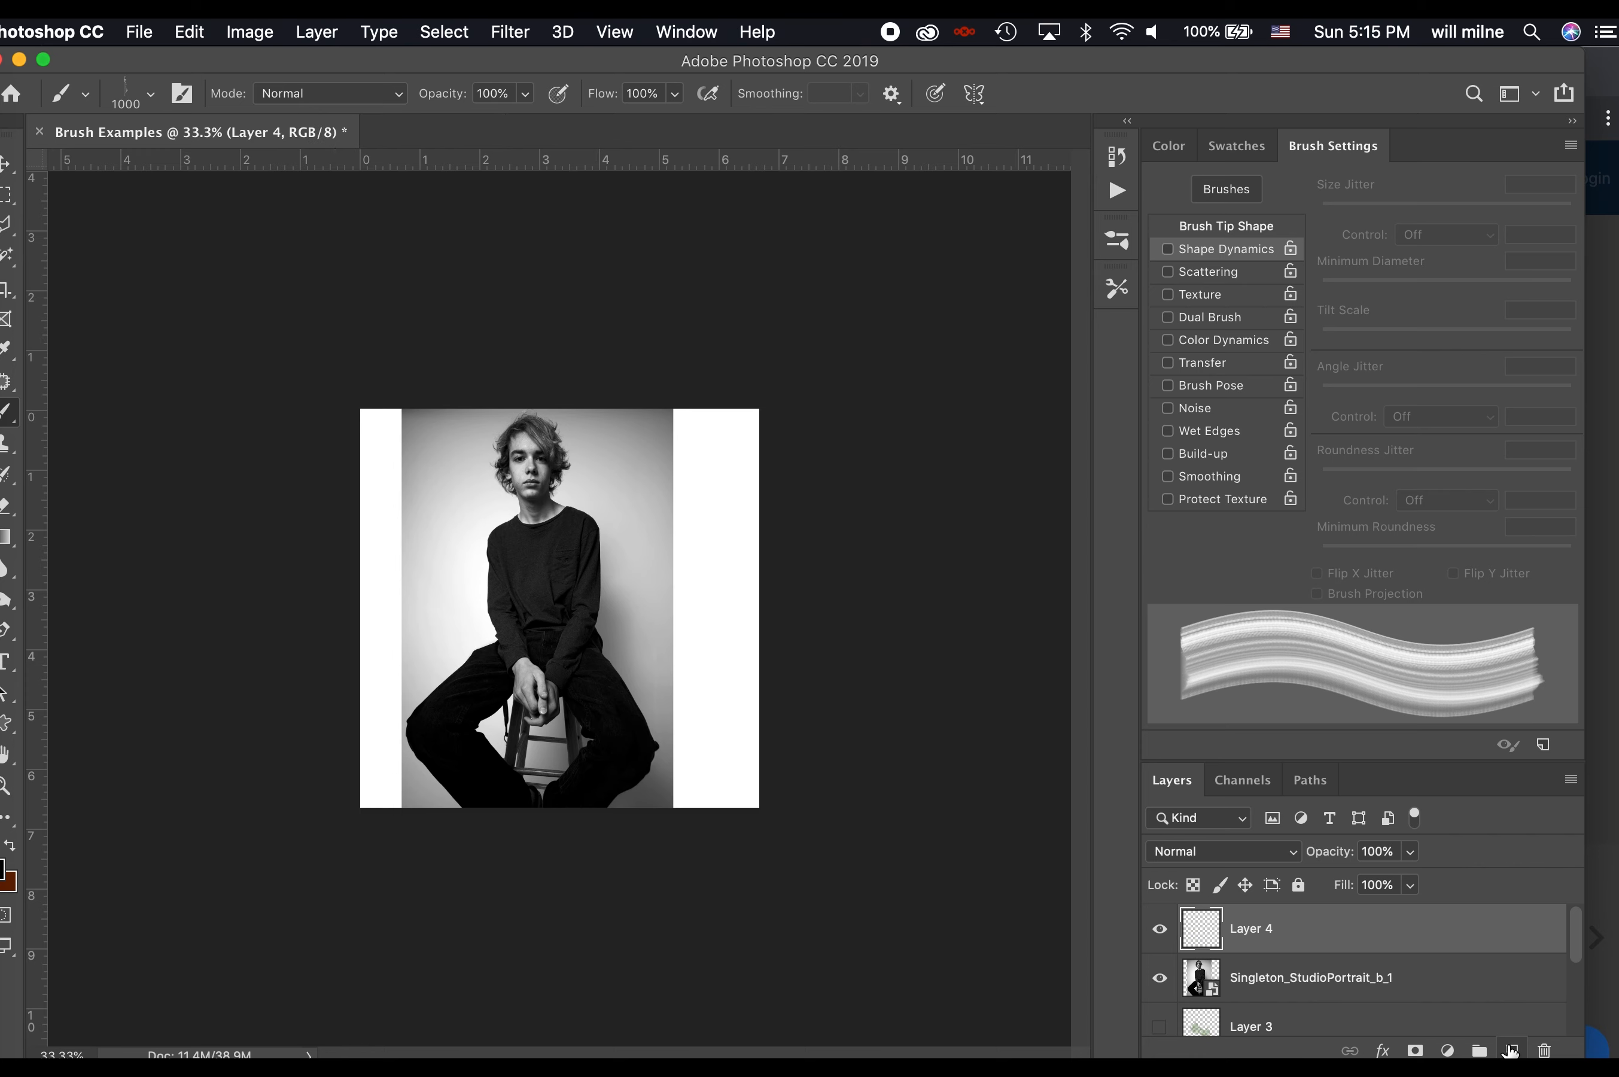
{"action": "key", "text": "super+plus"}
{"action": "key", "text": "super+plus"}
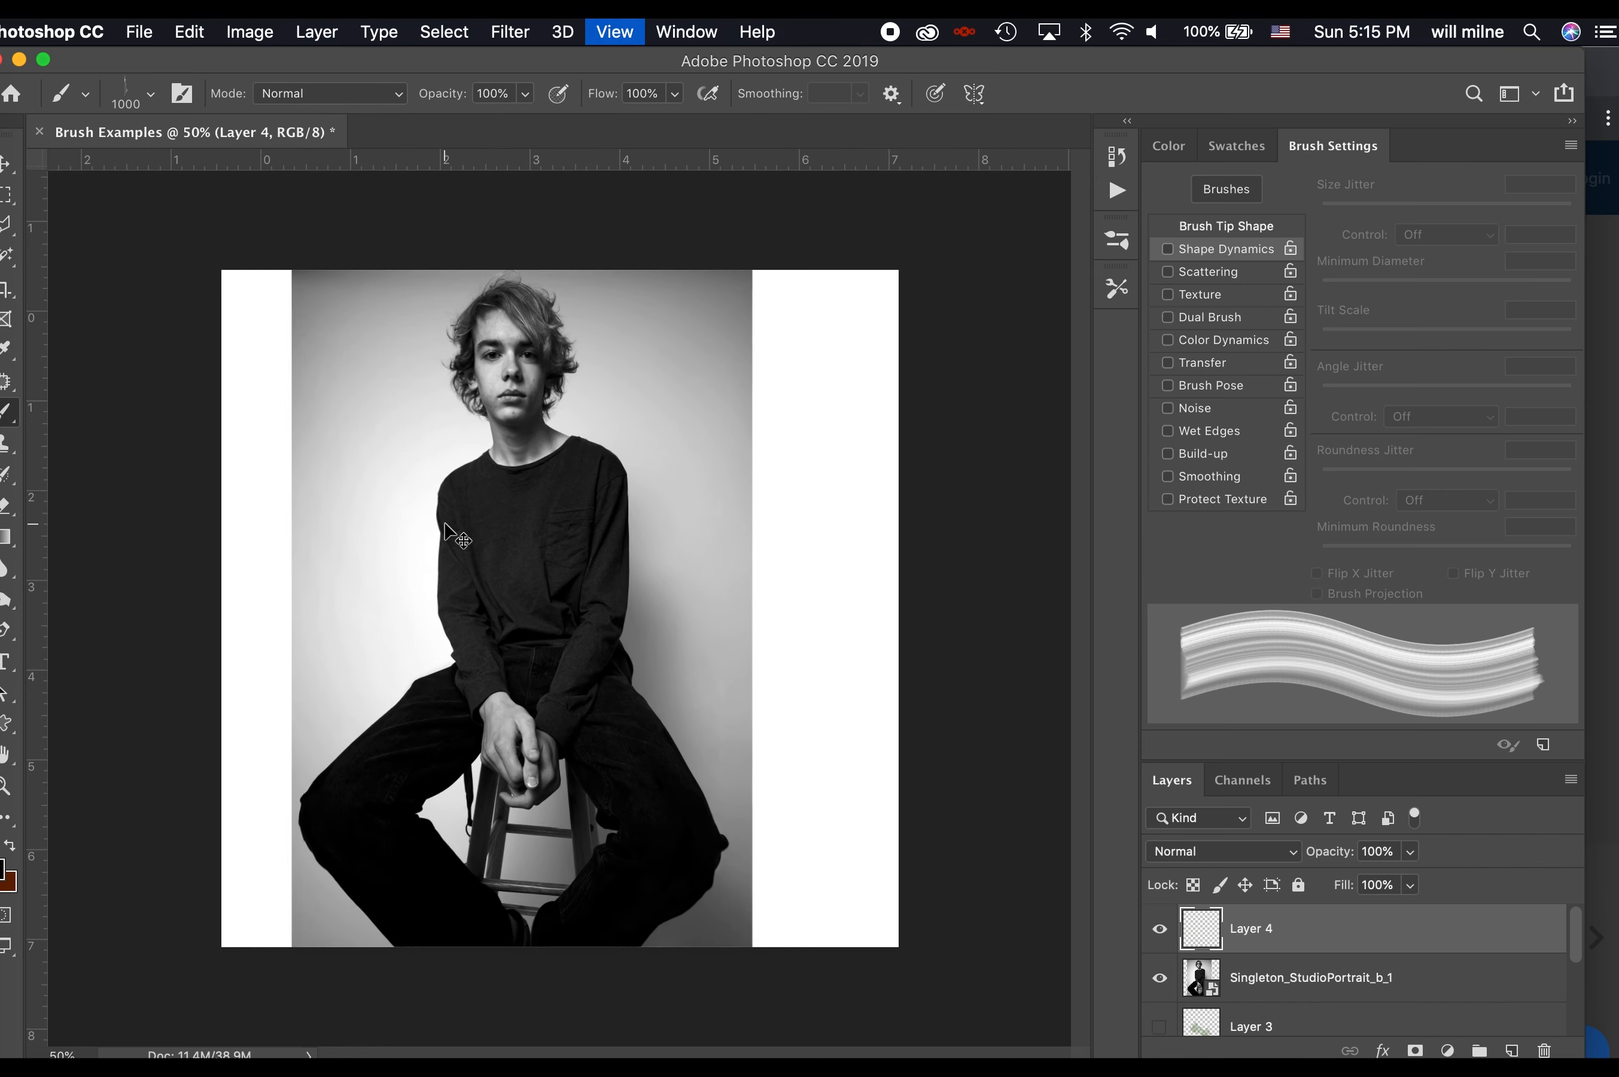
Try stamping the rough texture brush along the portrait's left edge, and undo each stamp
{"action": "left_click", "coordinate": [279, 543]}
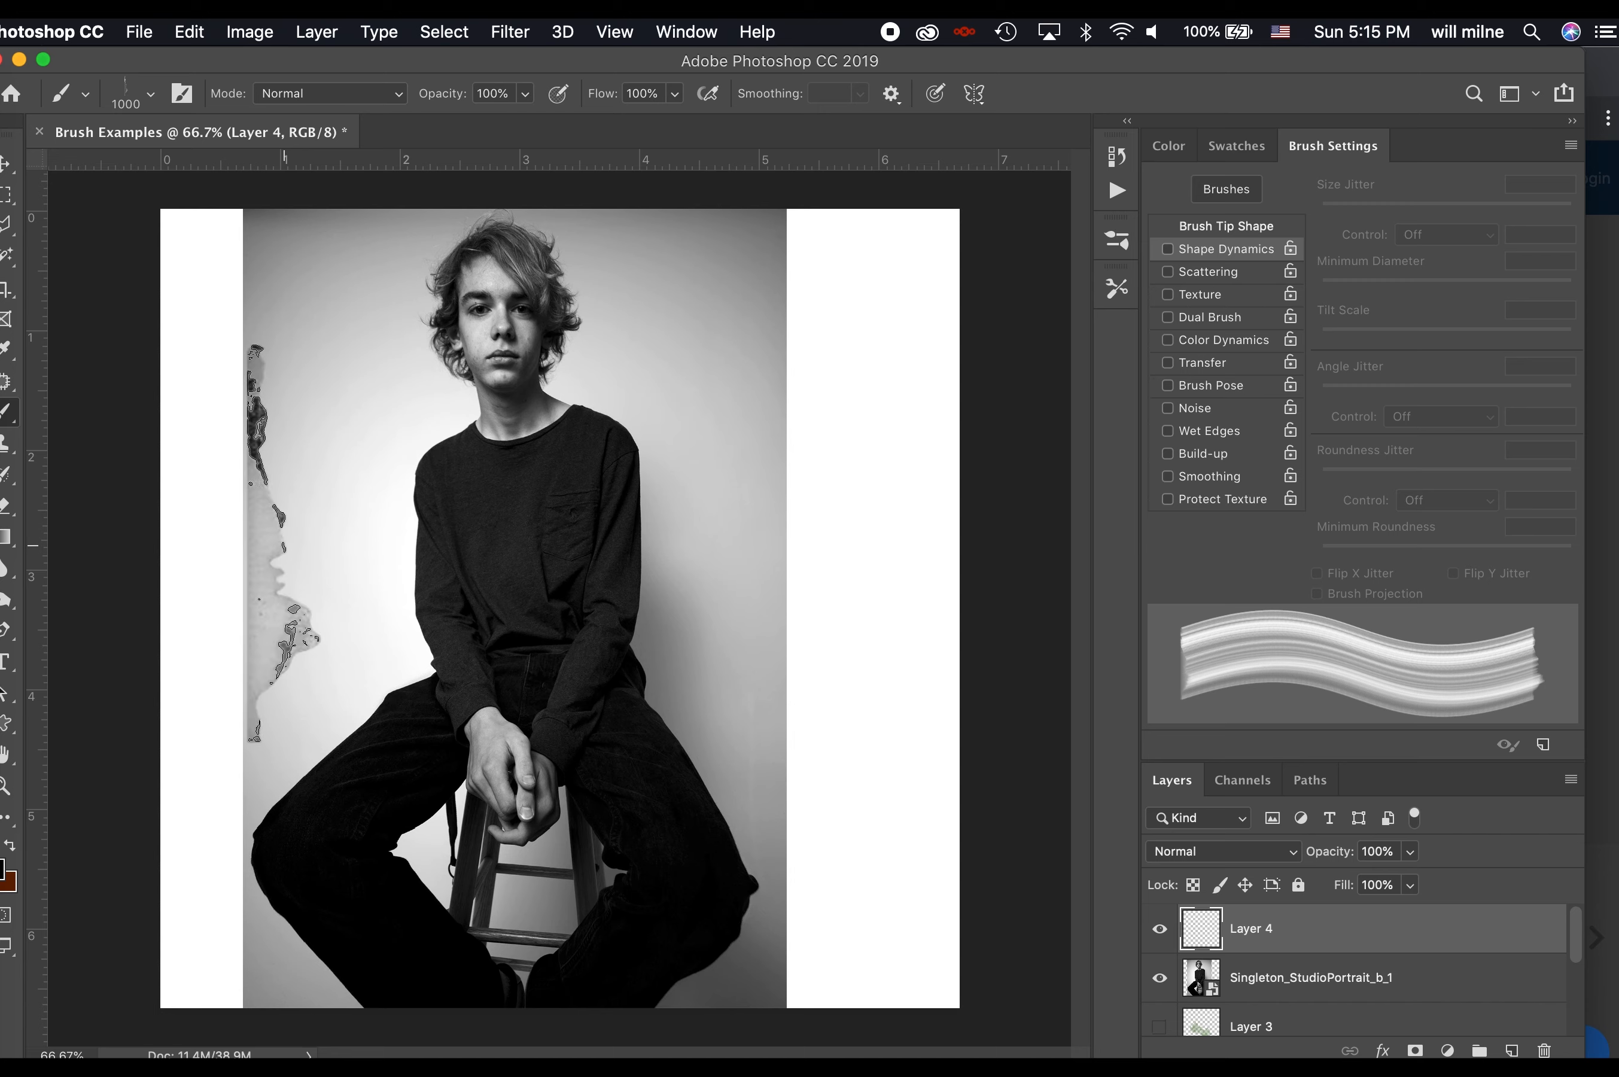
{"action": "key", "text": "super+z"}
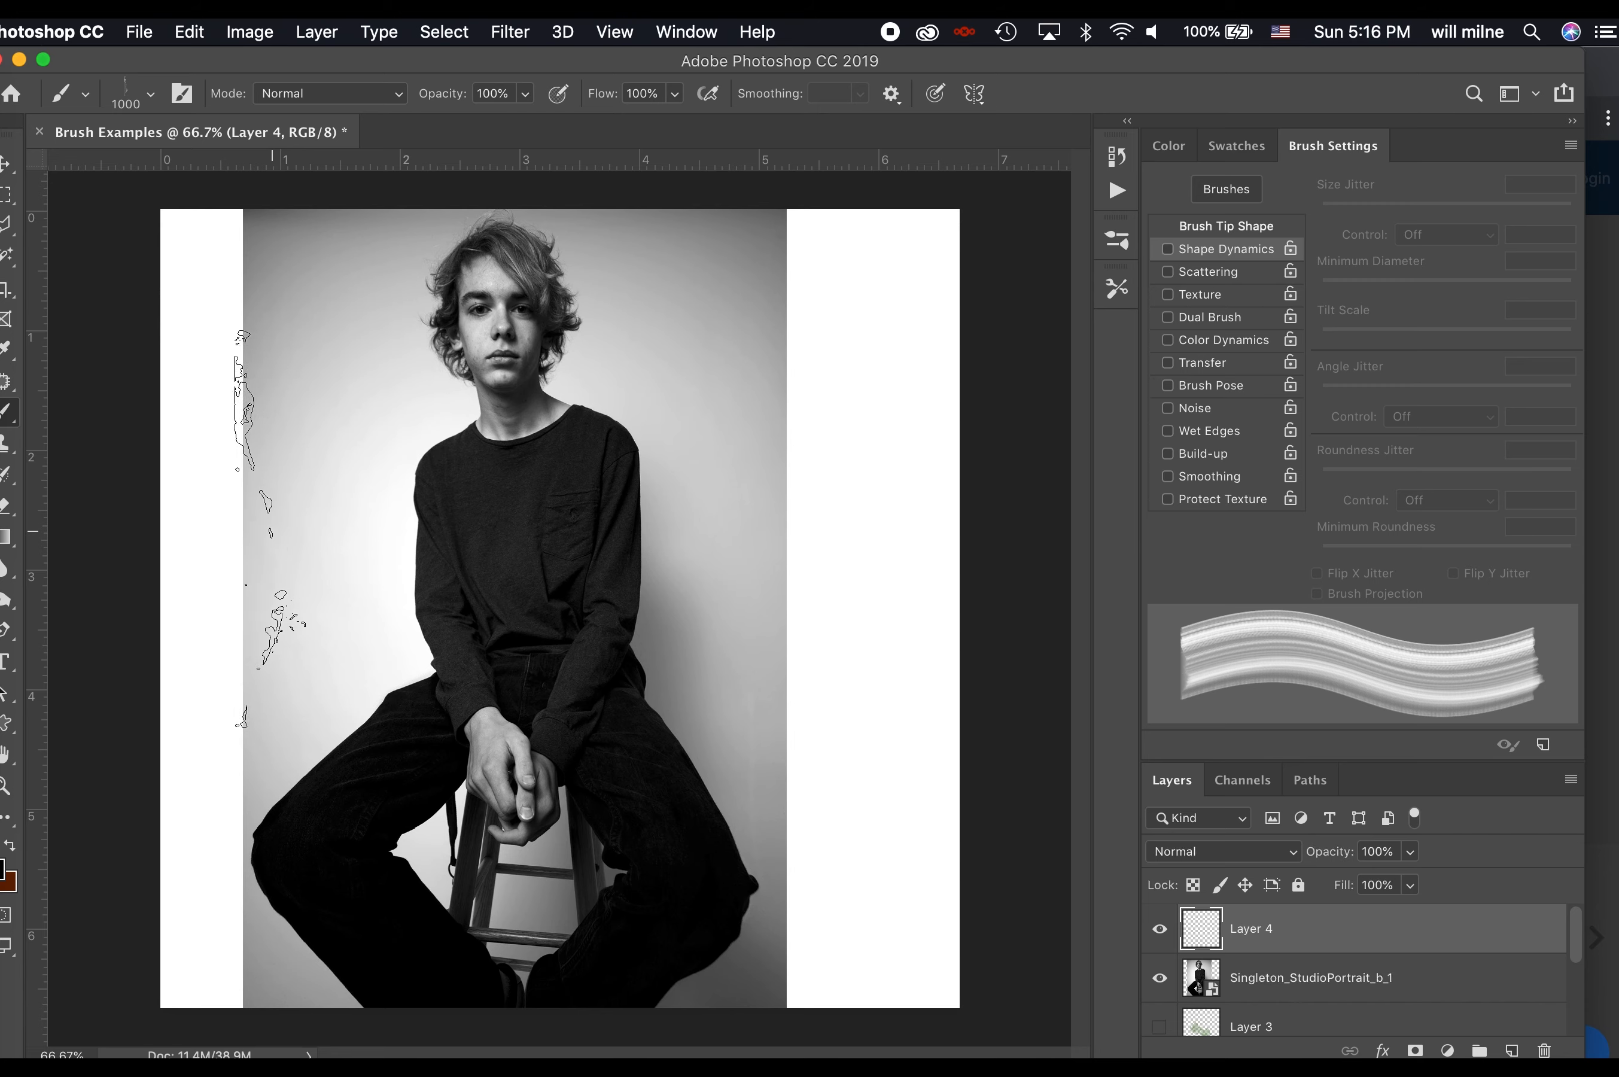
{"action": "left_click", "coordinate": [276, 530]}
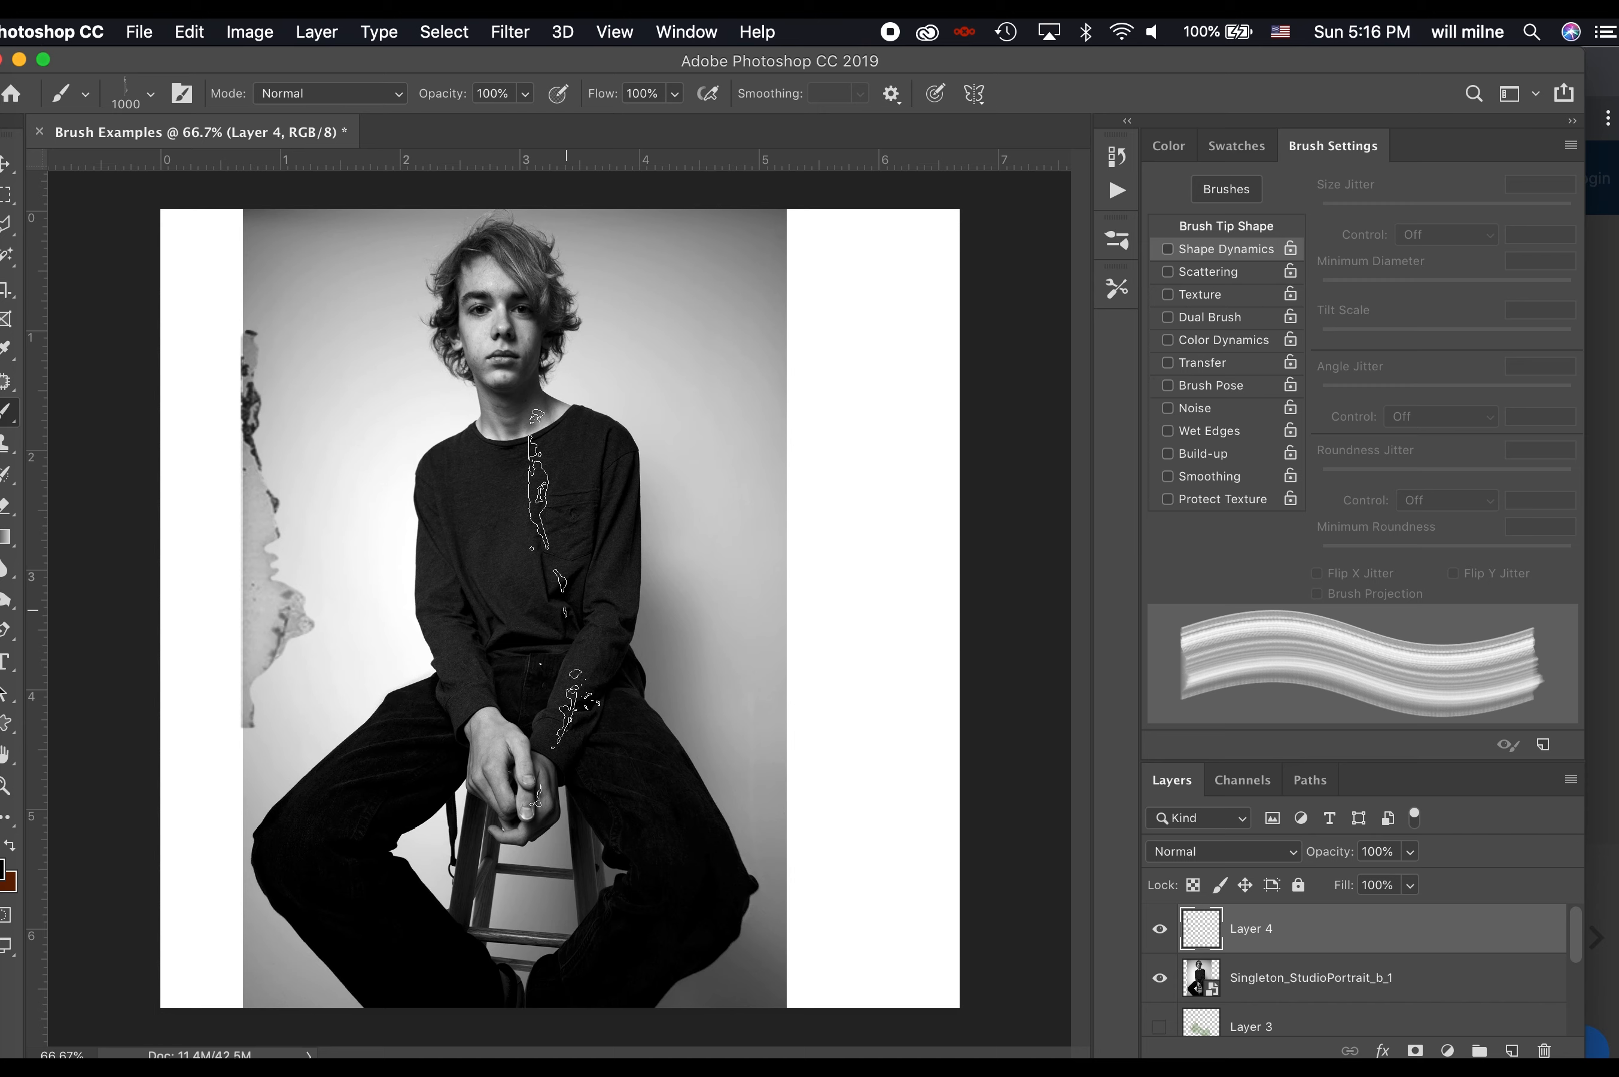
{"action": "key", "text": "super+z"}
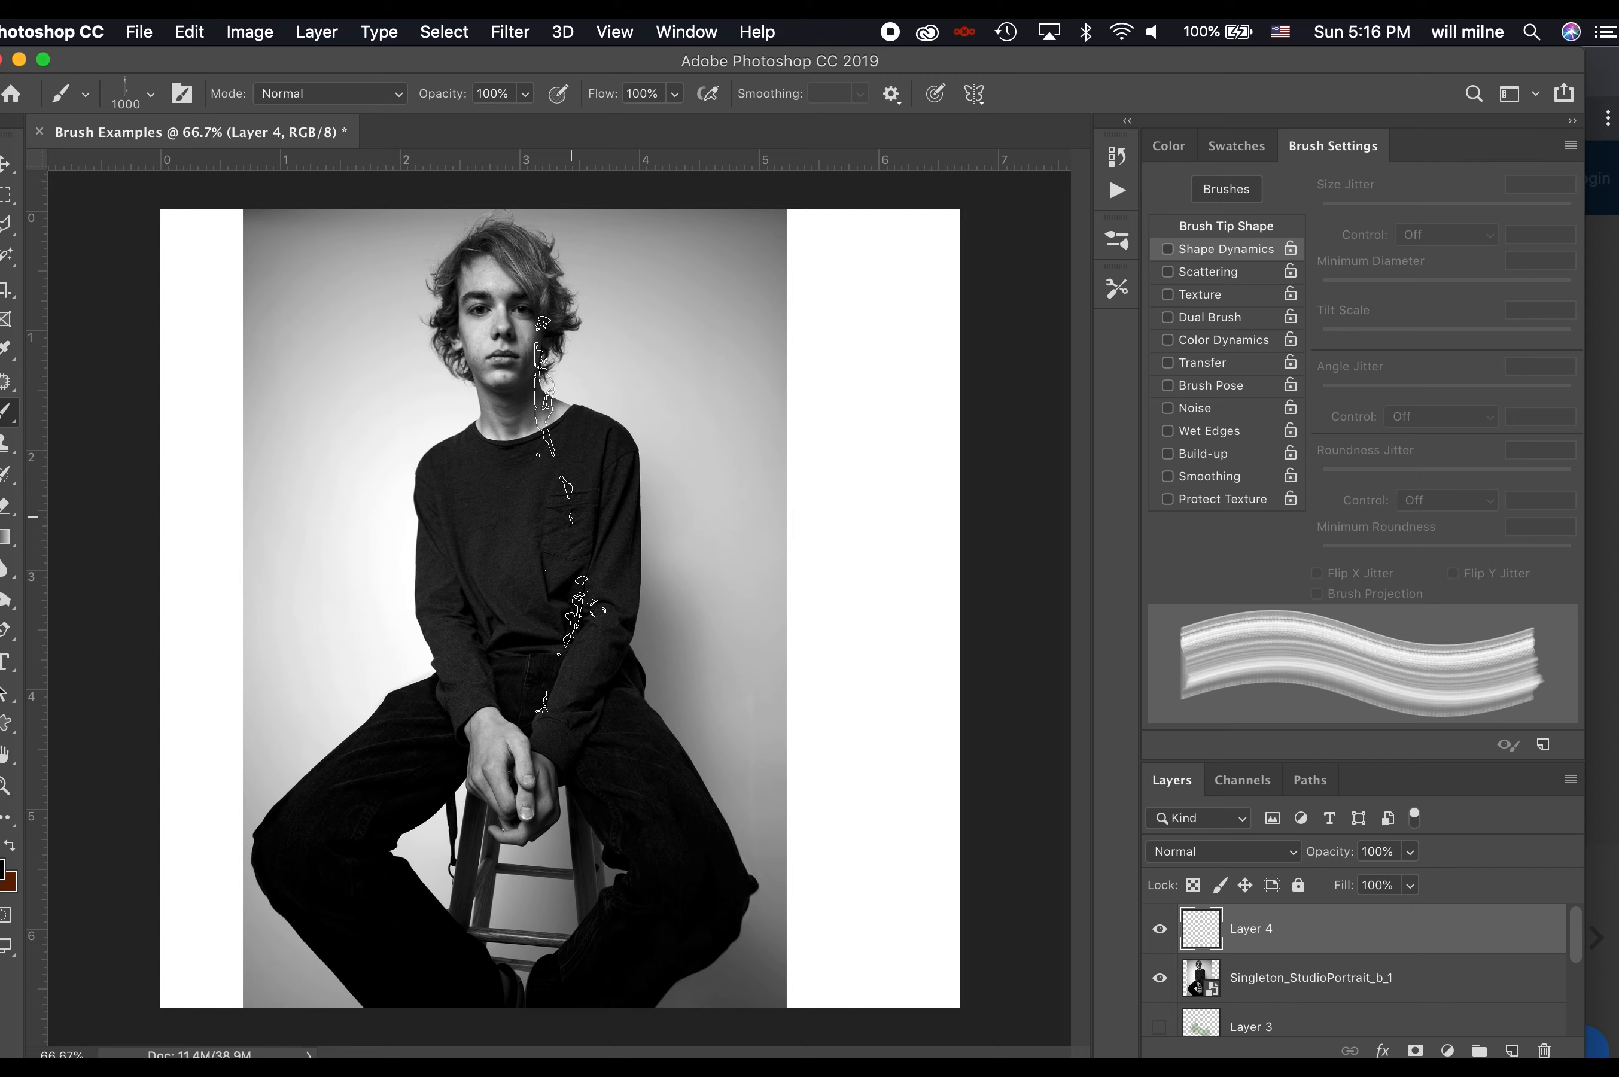
Close the Brush Examples document without saving and switch to Google Chrome
{"action": "key", "text": "super+w"}
{"action": "key", "text": "super+d"}
{"action": "key", "text": "super+Tab"}
{"action": "key", "text": "Tab"}
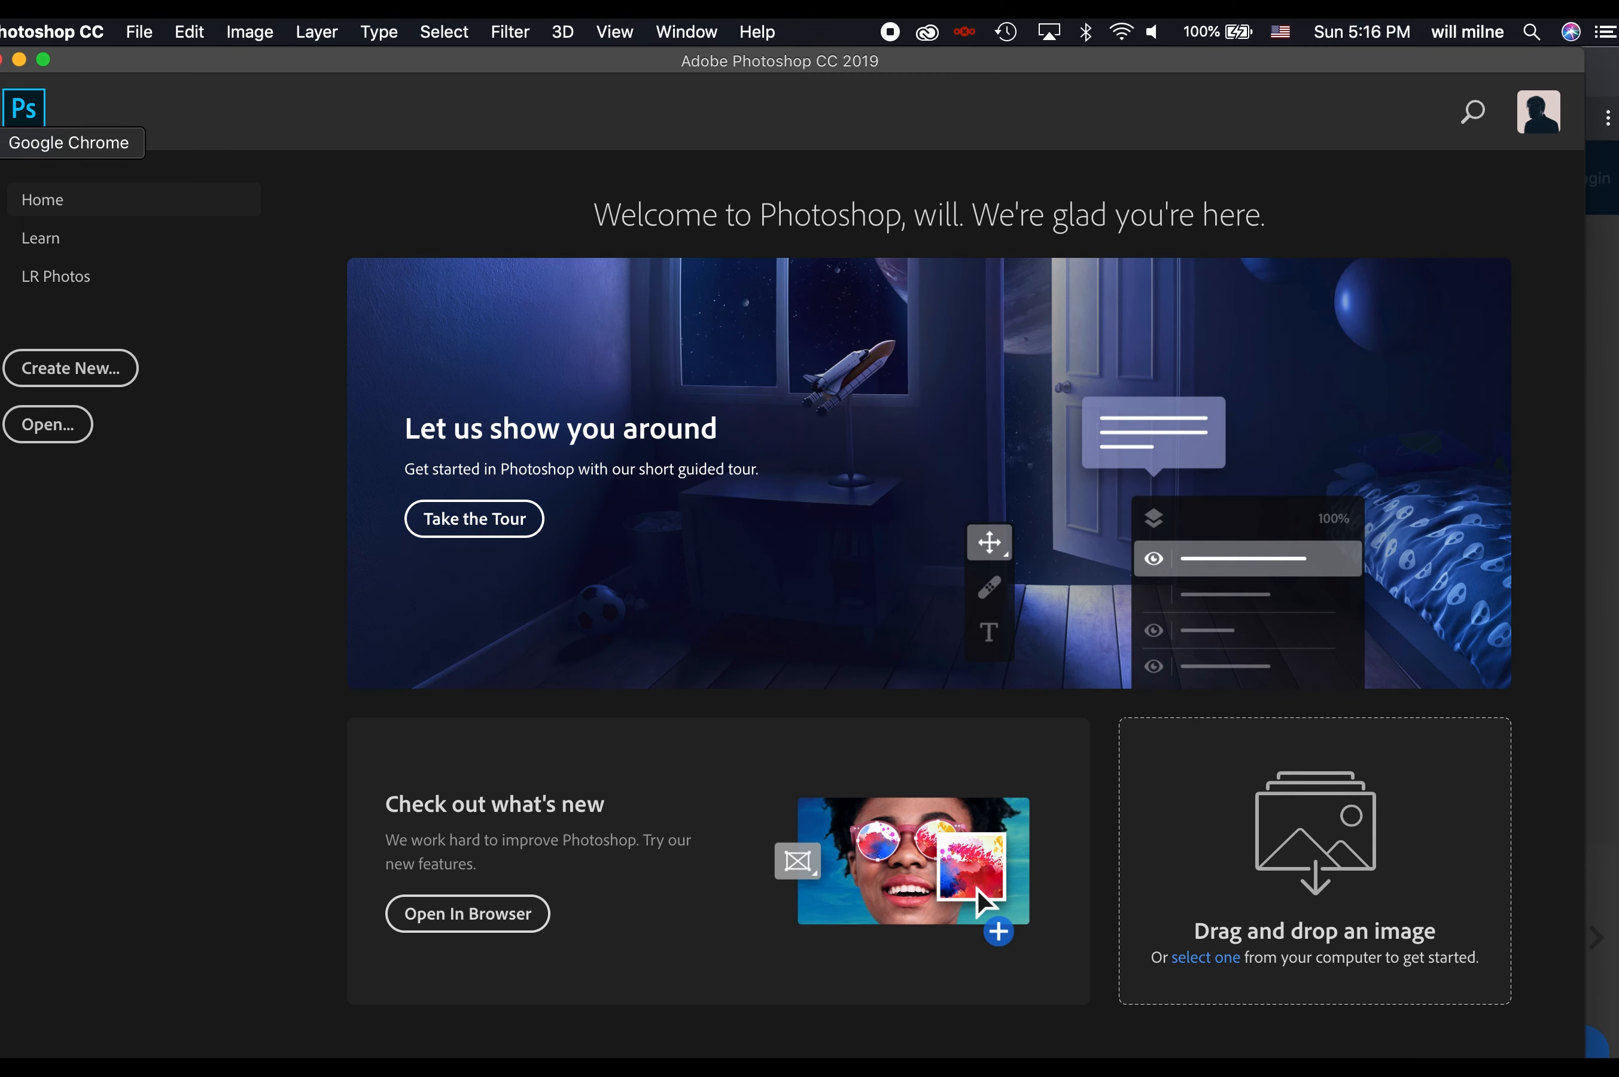
{"action": "key", "text": "super+Tab"}
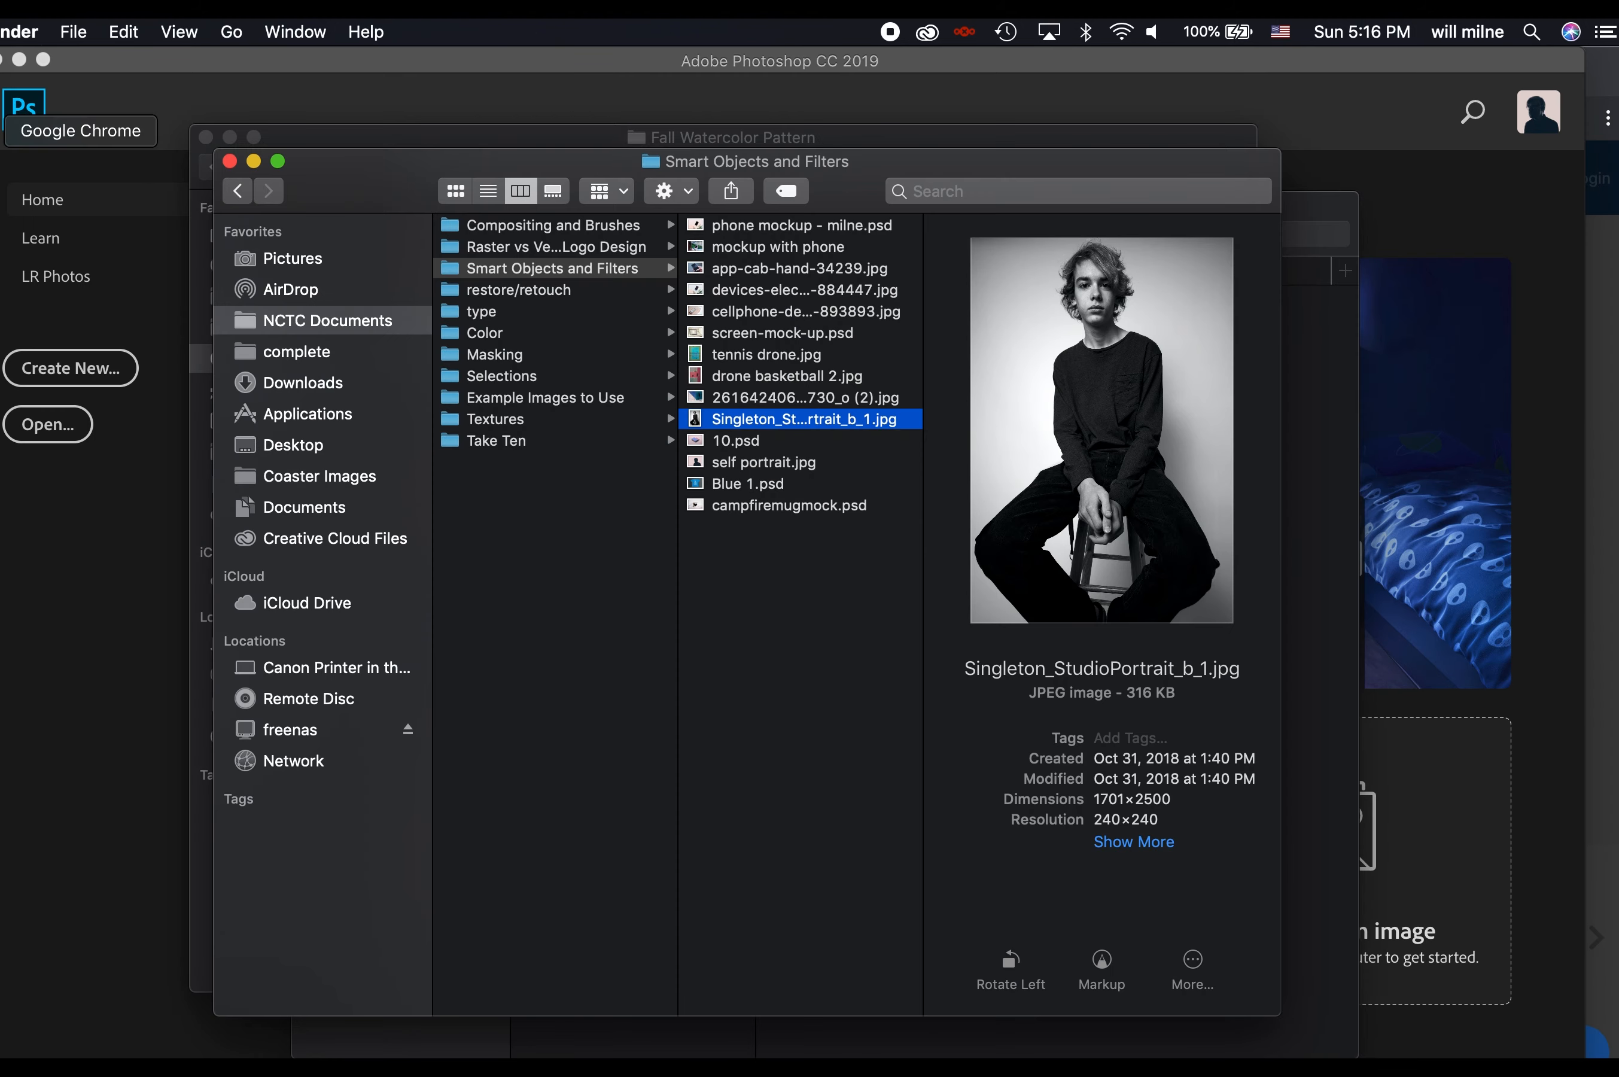
{"action": "left_click", "coordinate": [626, 76]}
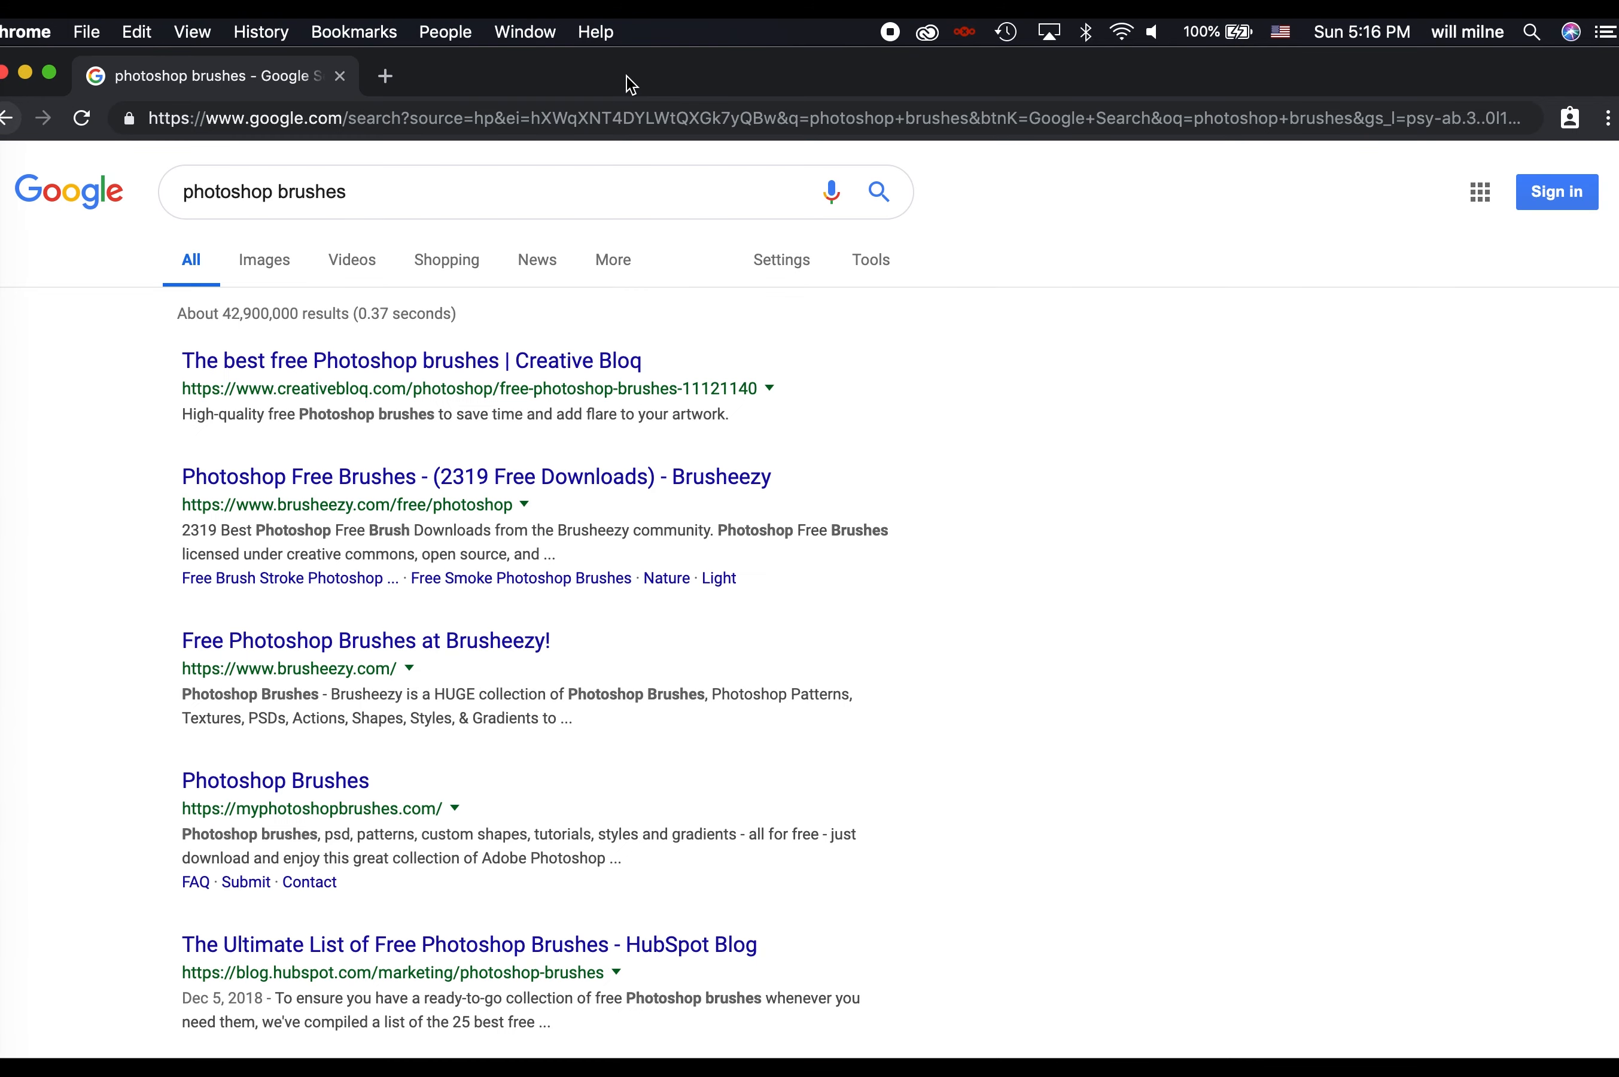
Run a Google image search for "brush stroke"
{"action": "left_click", "coordinate": [262, 260]}
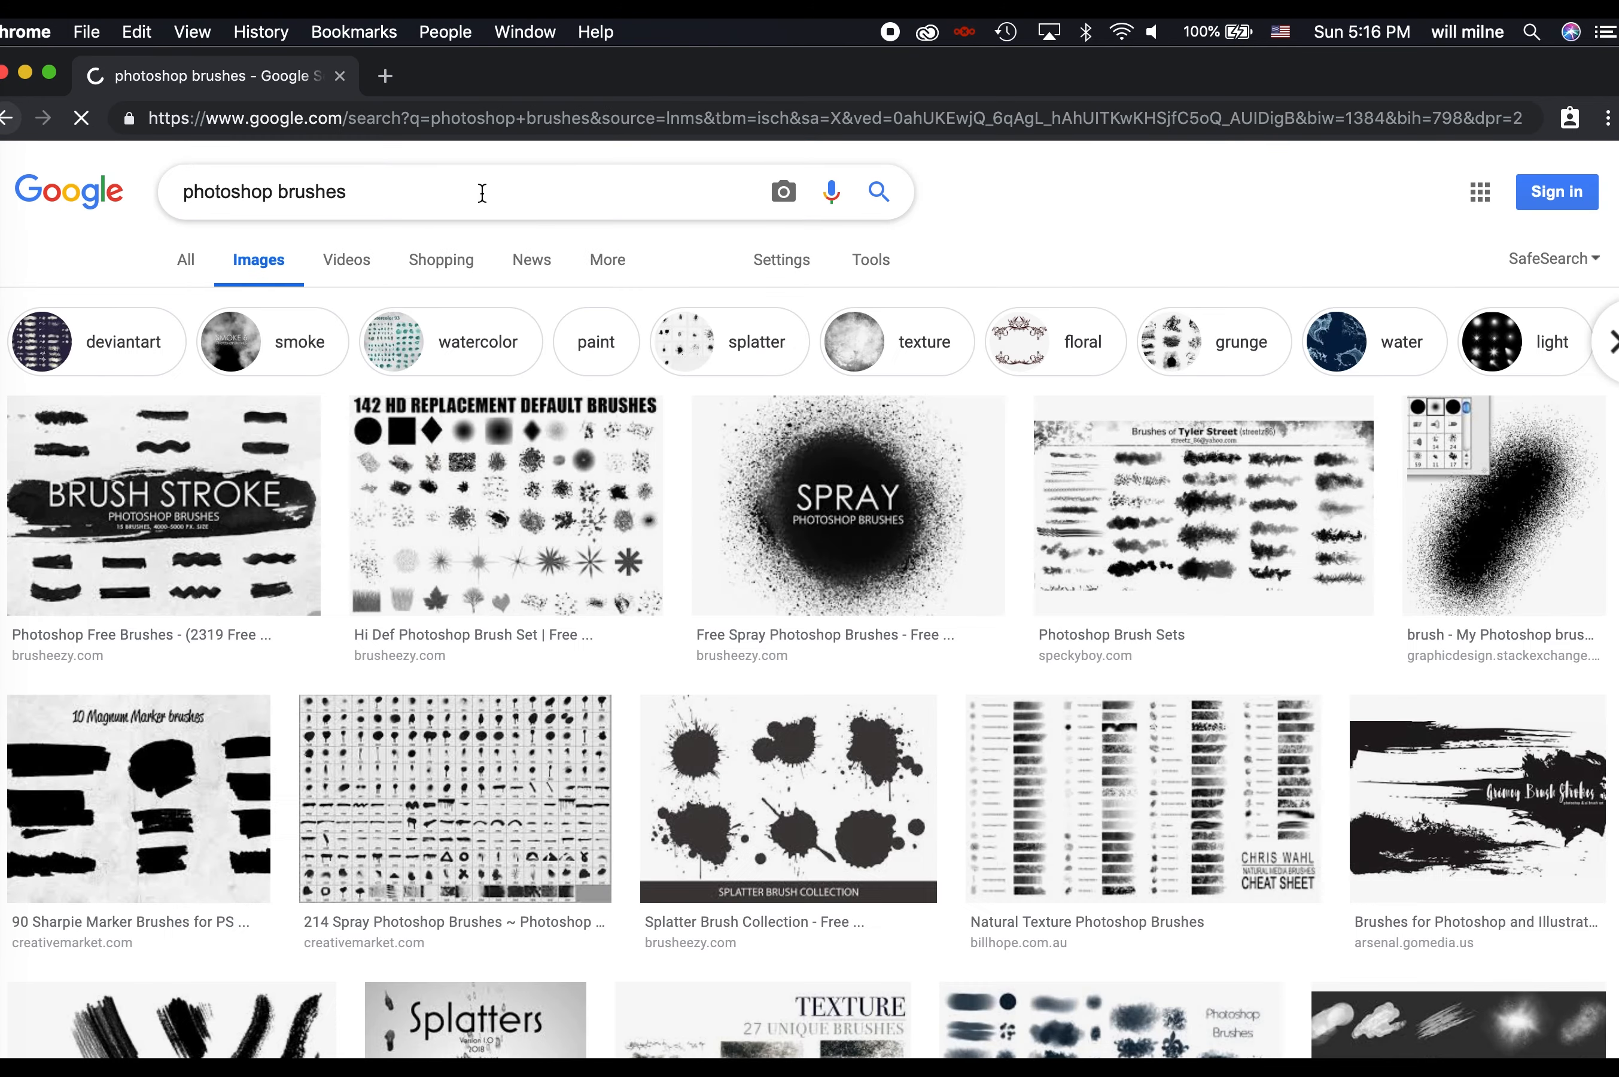
{"action": "left_click_drag", "start_coordinate": [468, 195], "coordinate": [145, 177]}
{"action": "key", "text": "BackSpace"}
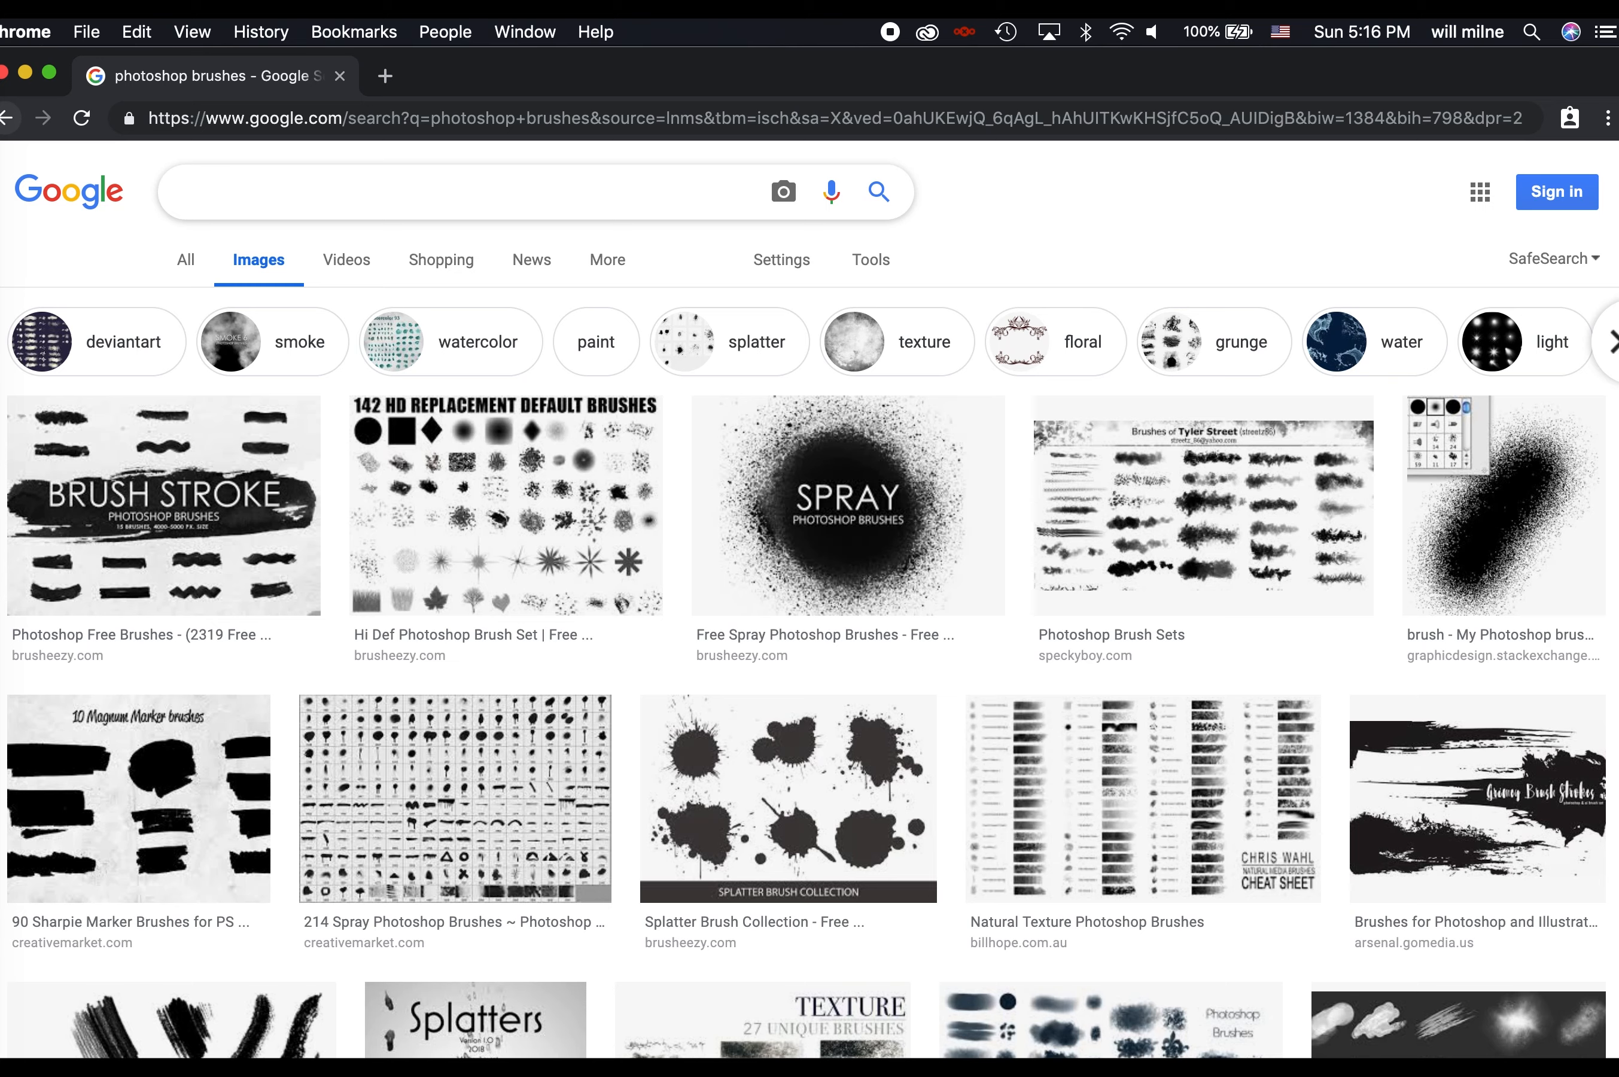
{"action": "type", "text": "brush stroke"}
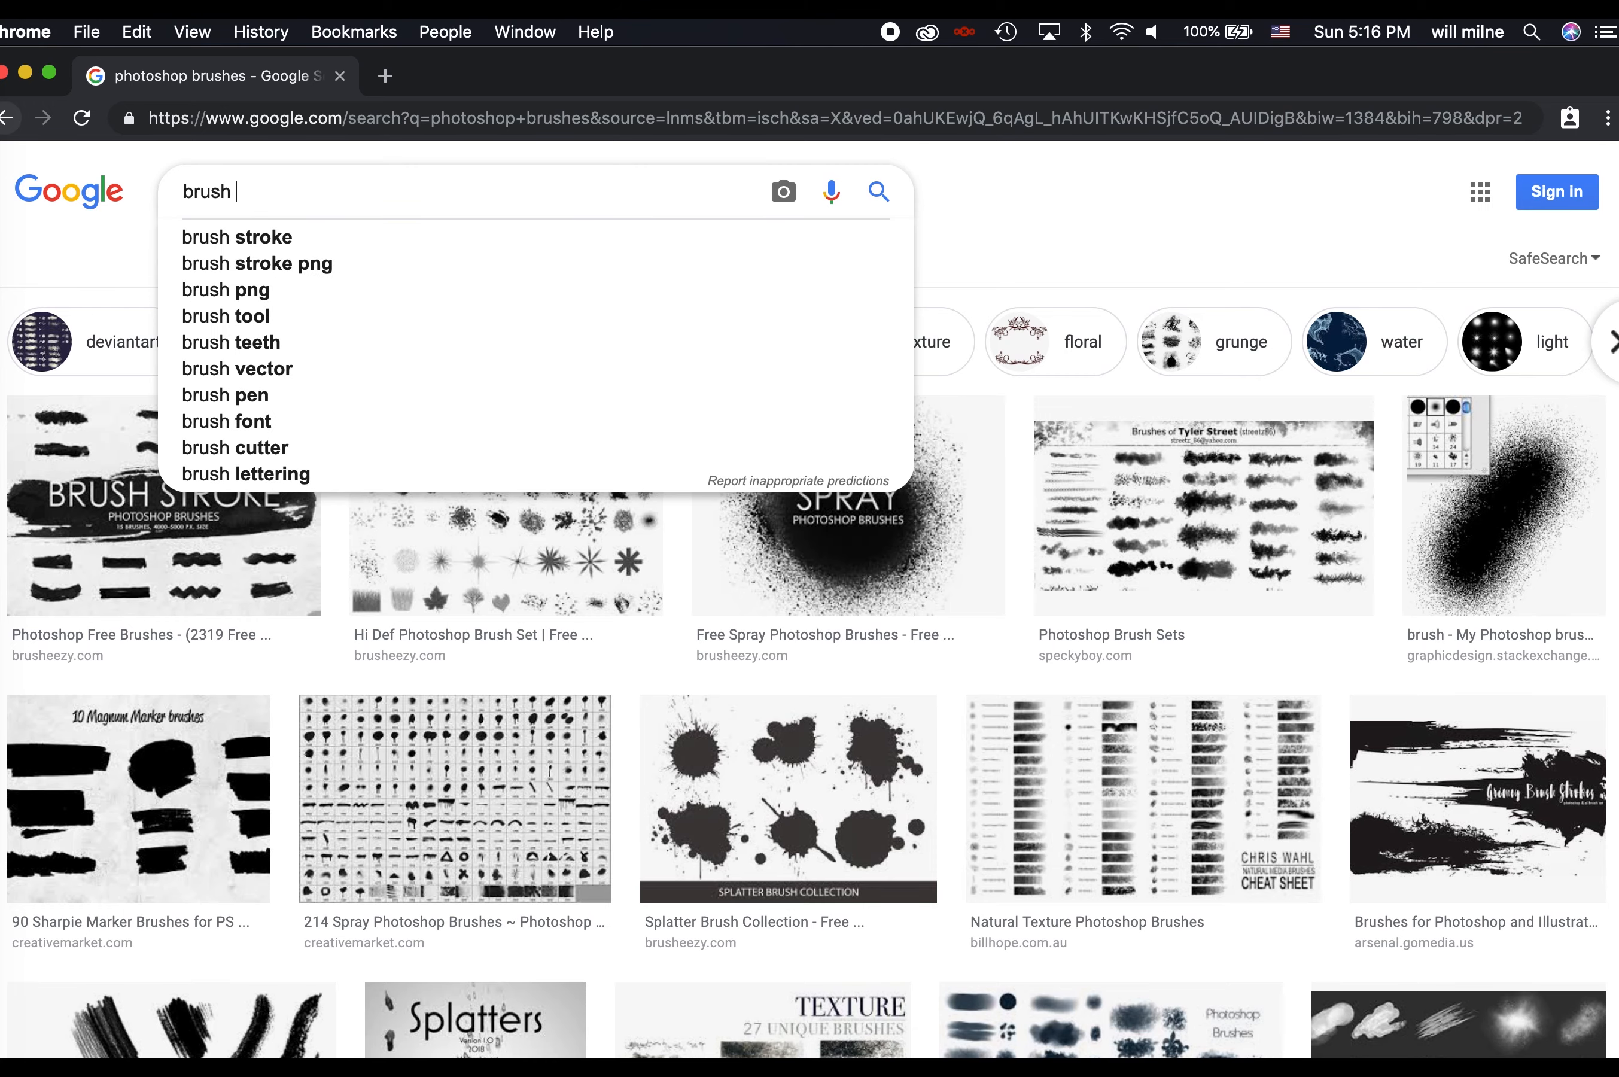
{"action": "key", "text": "Return"}
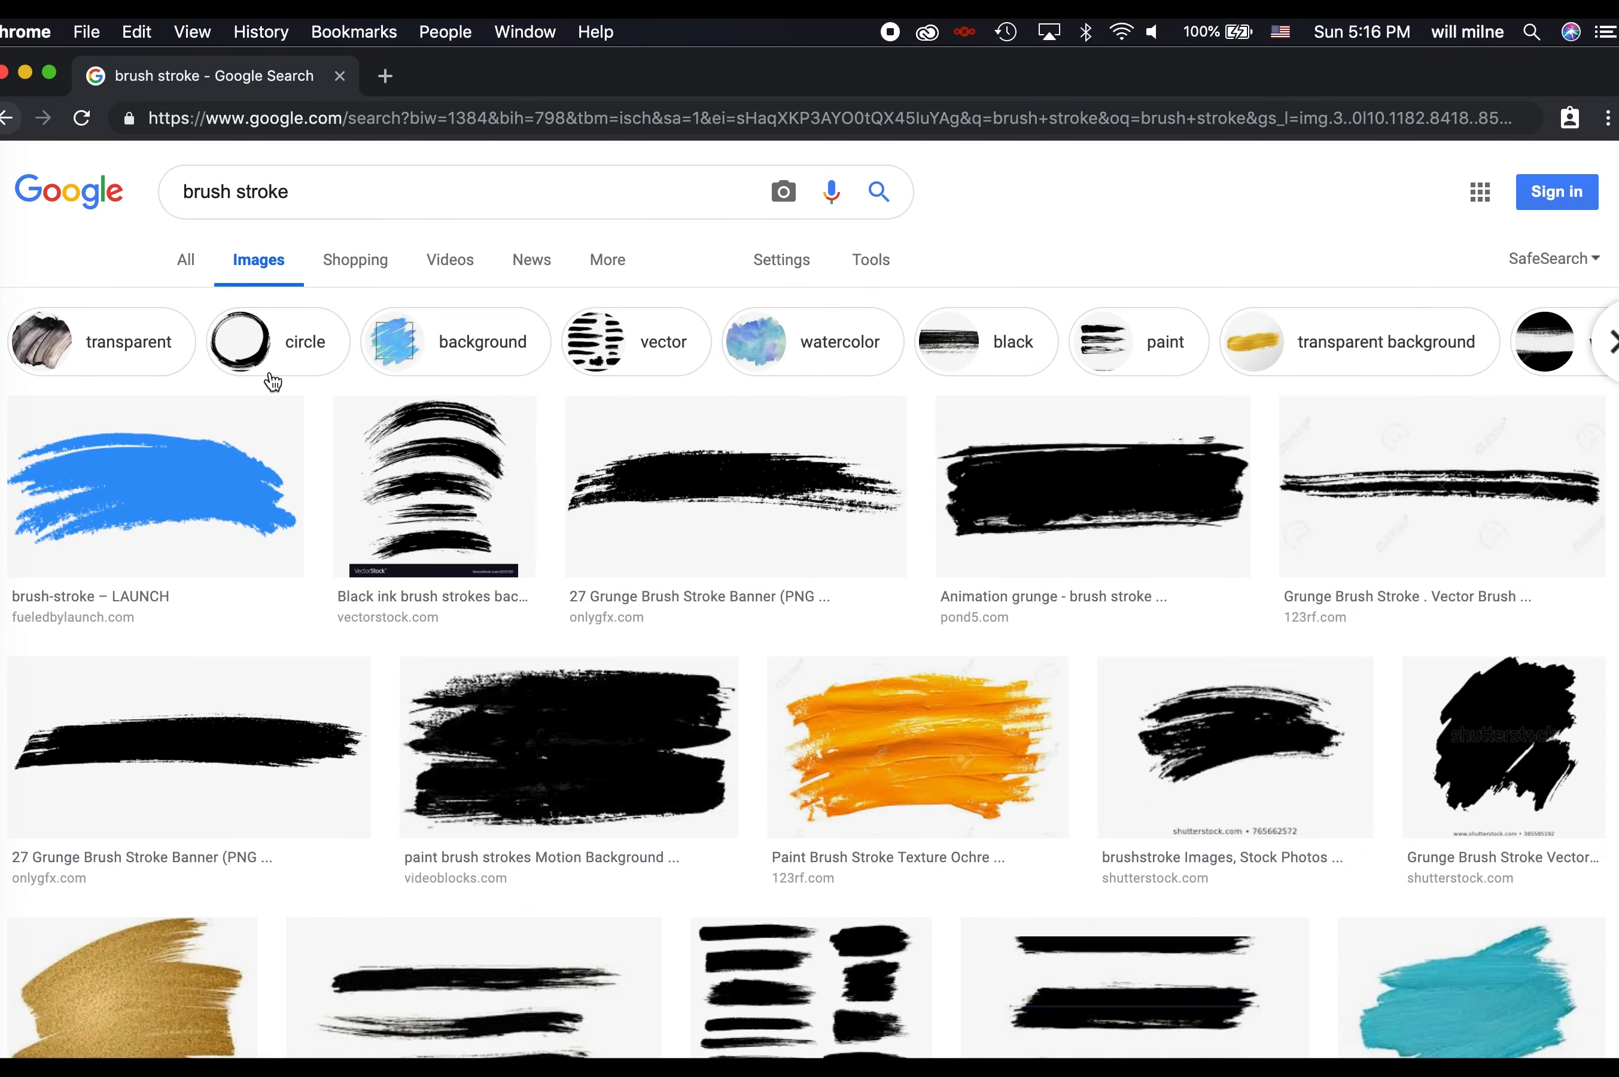
Preview the black "3 Brush Strokes" image and the orange paint stroke among the image results
{"action": "scroll", "coordinate": [618, 752], "scroll_direction": "down", "scroll_amount": 4}
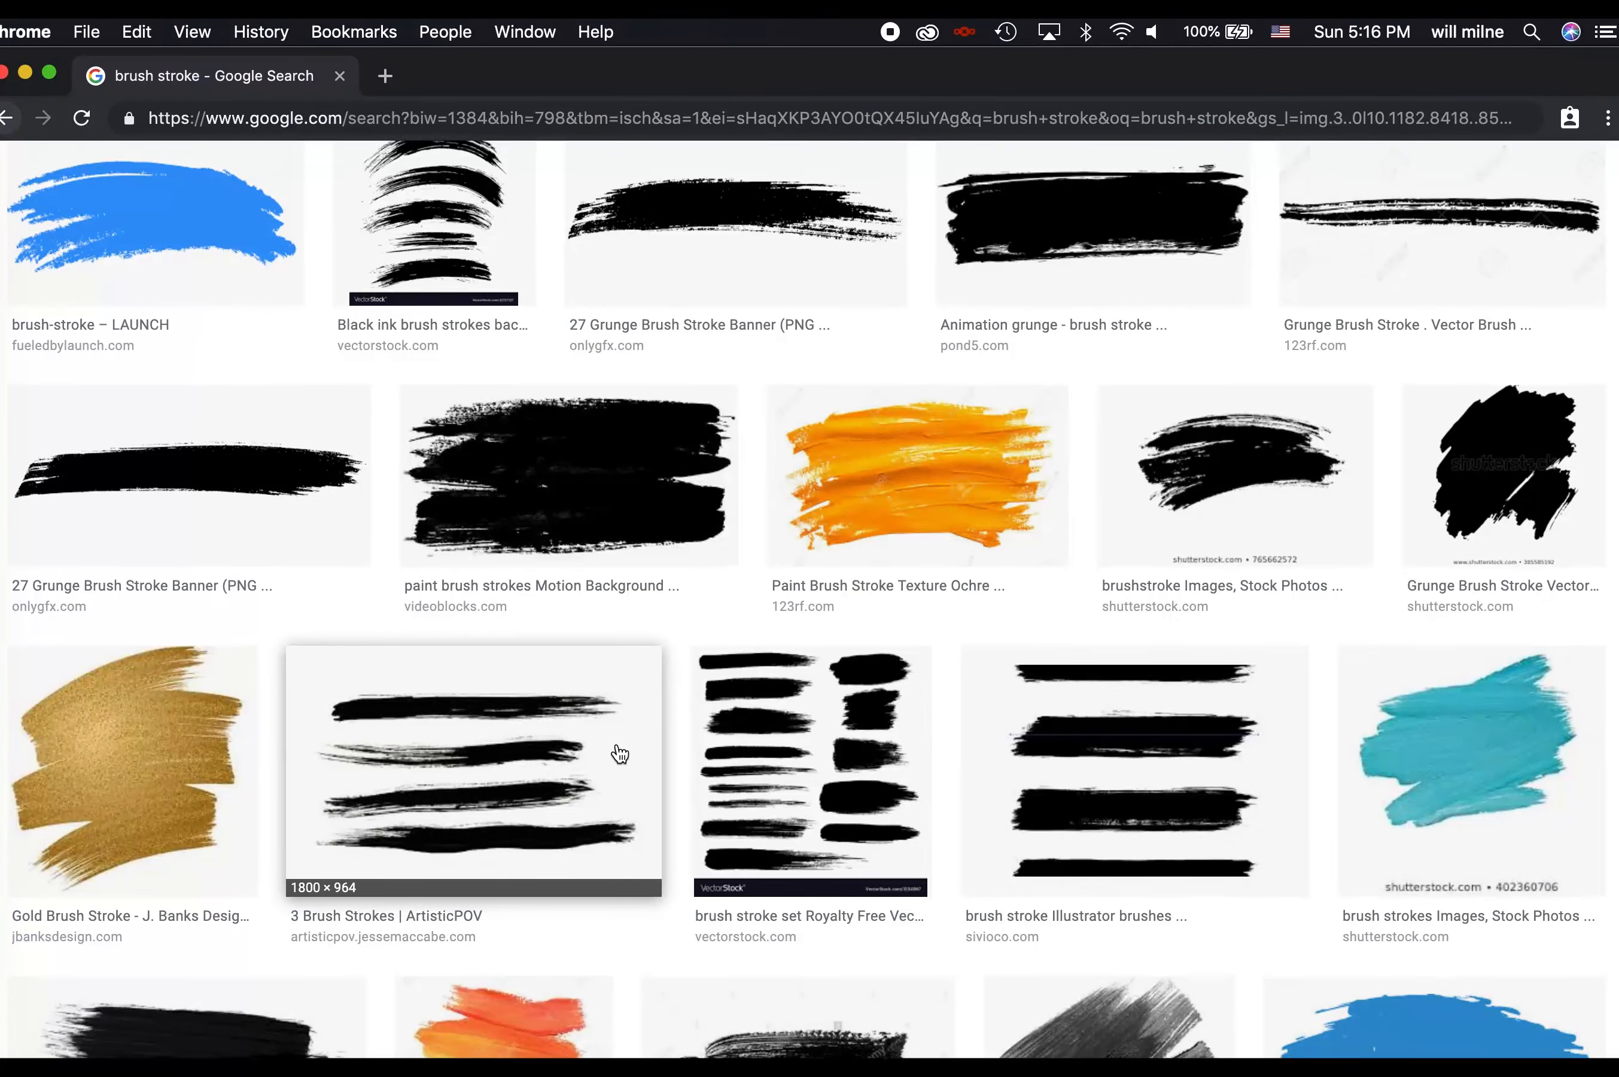
{"action": "left_click", "coordinate": [580, 740]}
{"action": "scroll", "coordinate": [906, 348], "scroll_direction": "up", "scroll_amount": 5}
{"action": "left_click", "coordinate": [924, 202]}
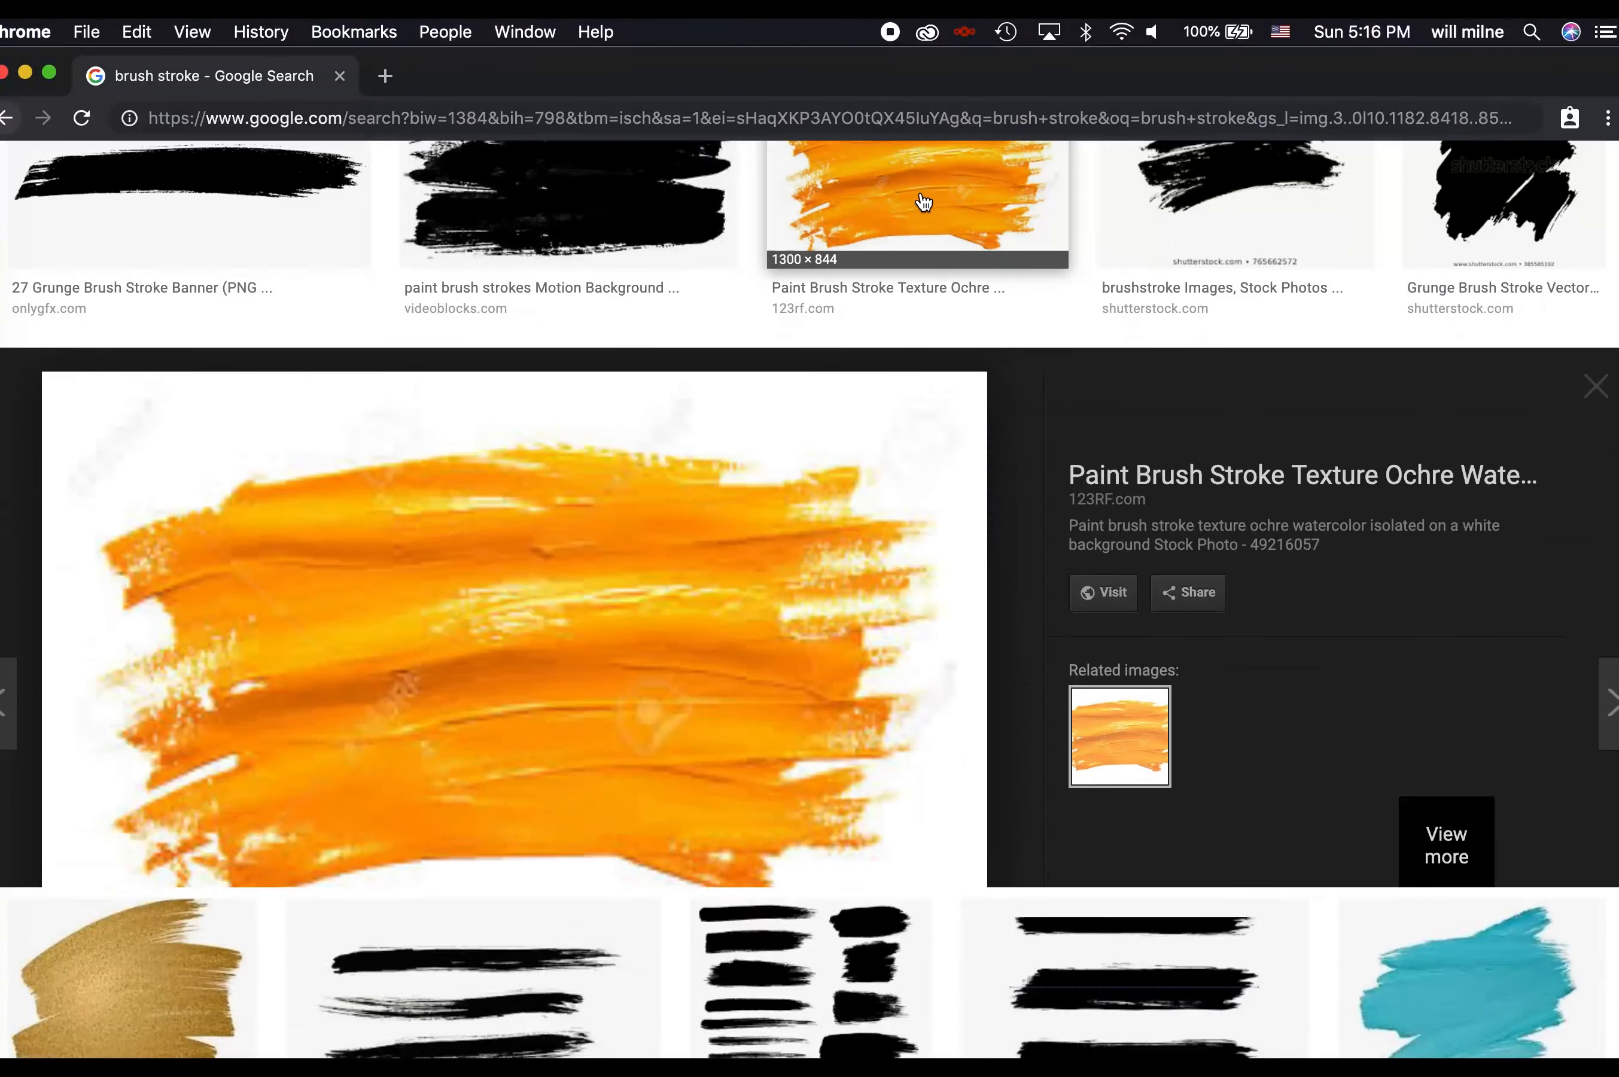
{"action": "scroll", "coordinate": [839, 543], "scroll_direction": "down", "scroll_amount": 3}
{"action": "scroll", "coordinate": [622, 271], "scroll_direction": "up", "scroll_amount": 10}
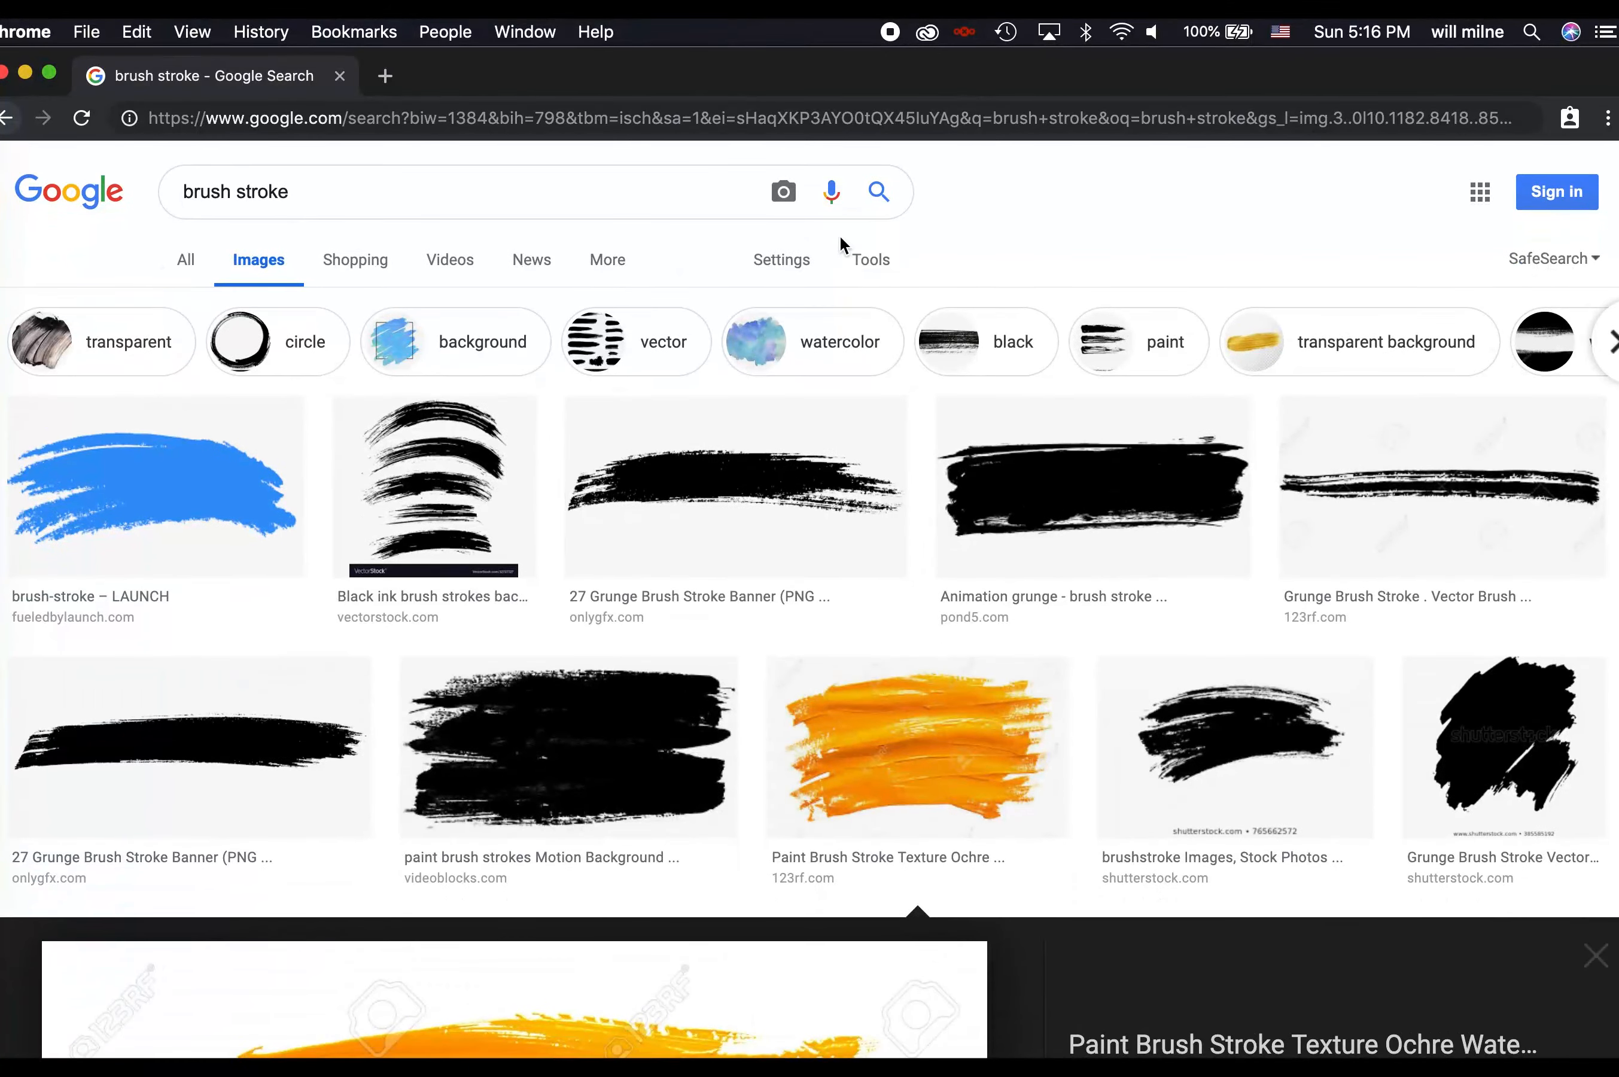
Limit the brush stroke image results to Large size
{"action": "left_click", "coordinate": [871, 259]}
{"action": "left_click", "coordinate": [194, 303]}
{"action": "left_click", "coordinate": [216, 375]}
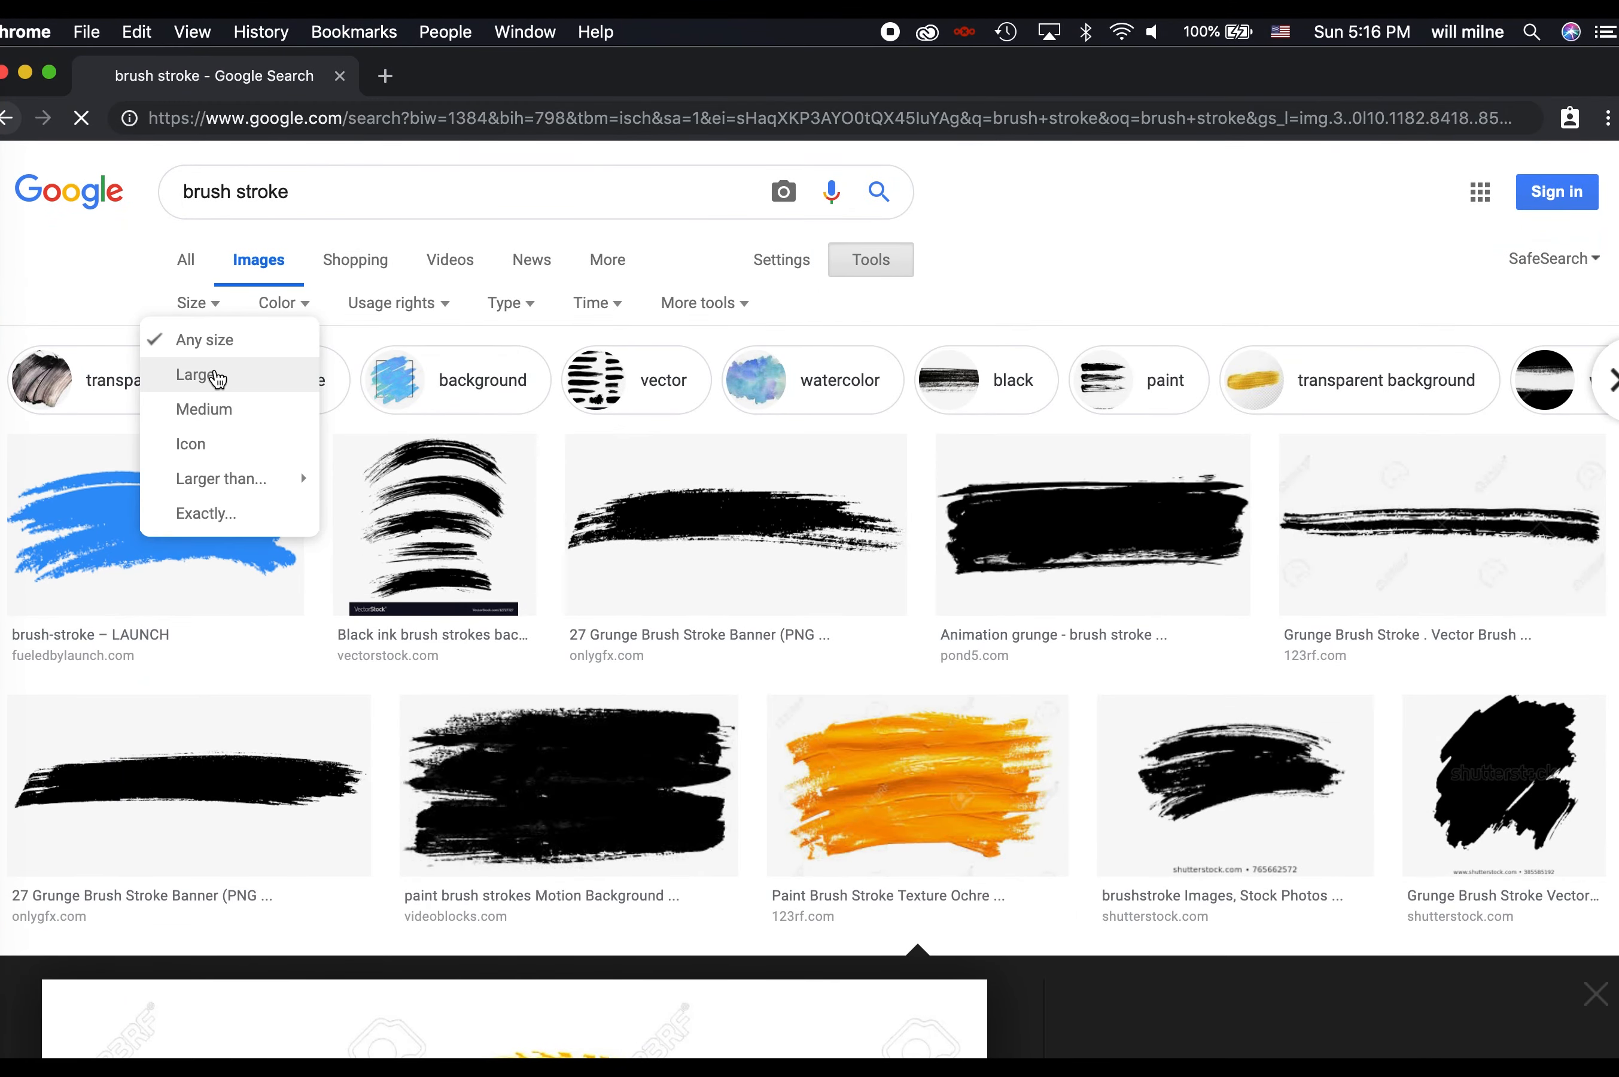
Try filtering the results to images labeled for reuse, browse them, and reset usage rights to Not filtered by license
{"action": "left_click", "coordinate": [408, 304]}
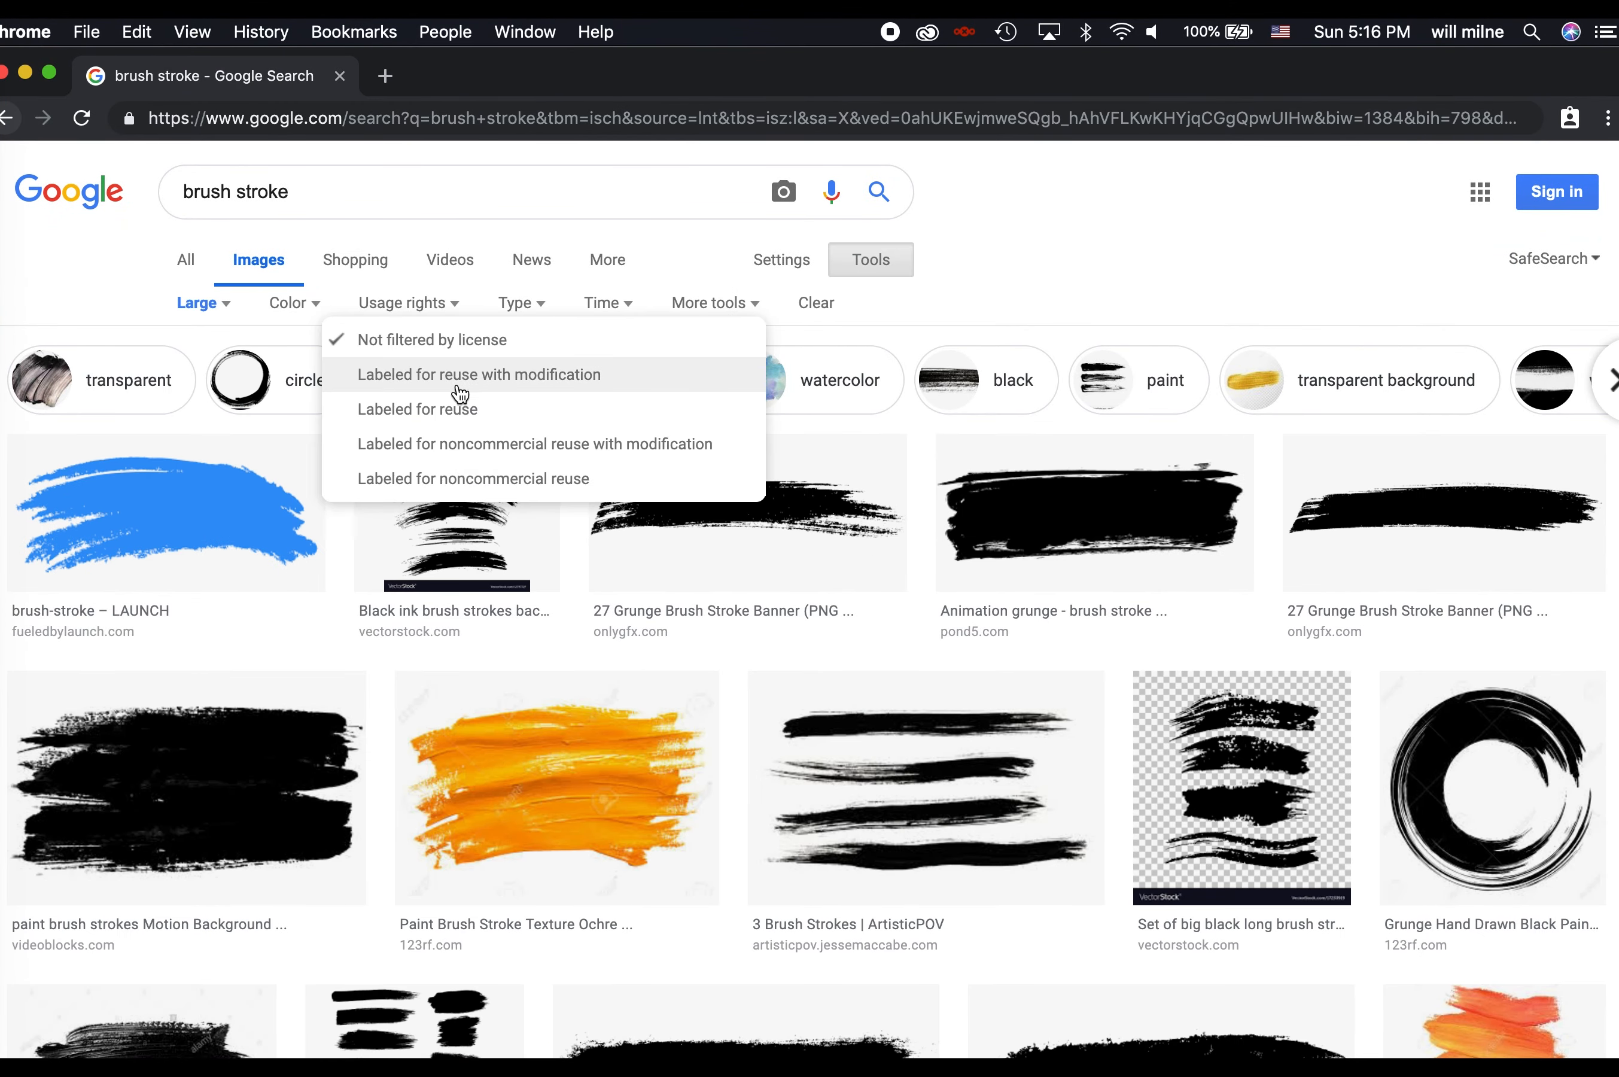
{"action": "left_click", "coordinate": [460, 411]}
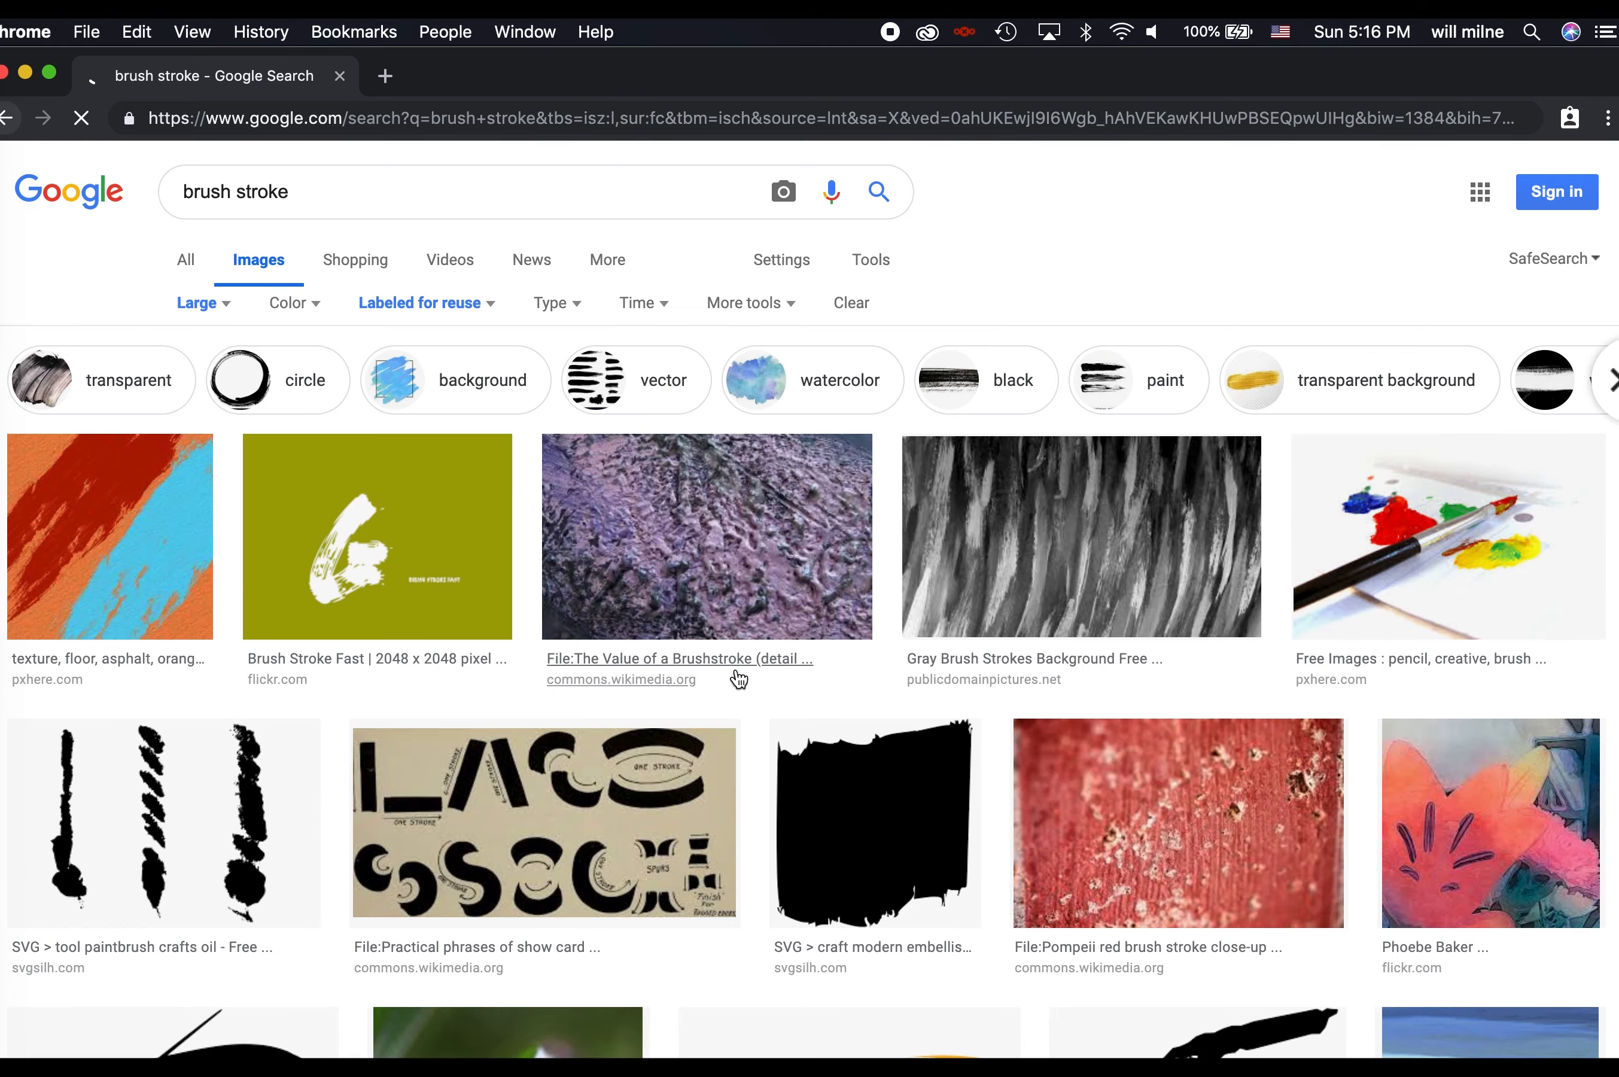
{"action": "scroll", "coordinate": [738, 679], "scroll_direction": "down", "scroll_amount": 10}
{"action": "scroll", "coordinate": [1254, 816], "scroll_direction": "down", "scroll_amount": 20}
{"action": "scroll", "coordinate": [1054, 692], "scroll_direction": "down", "scroll_amount": 20}
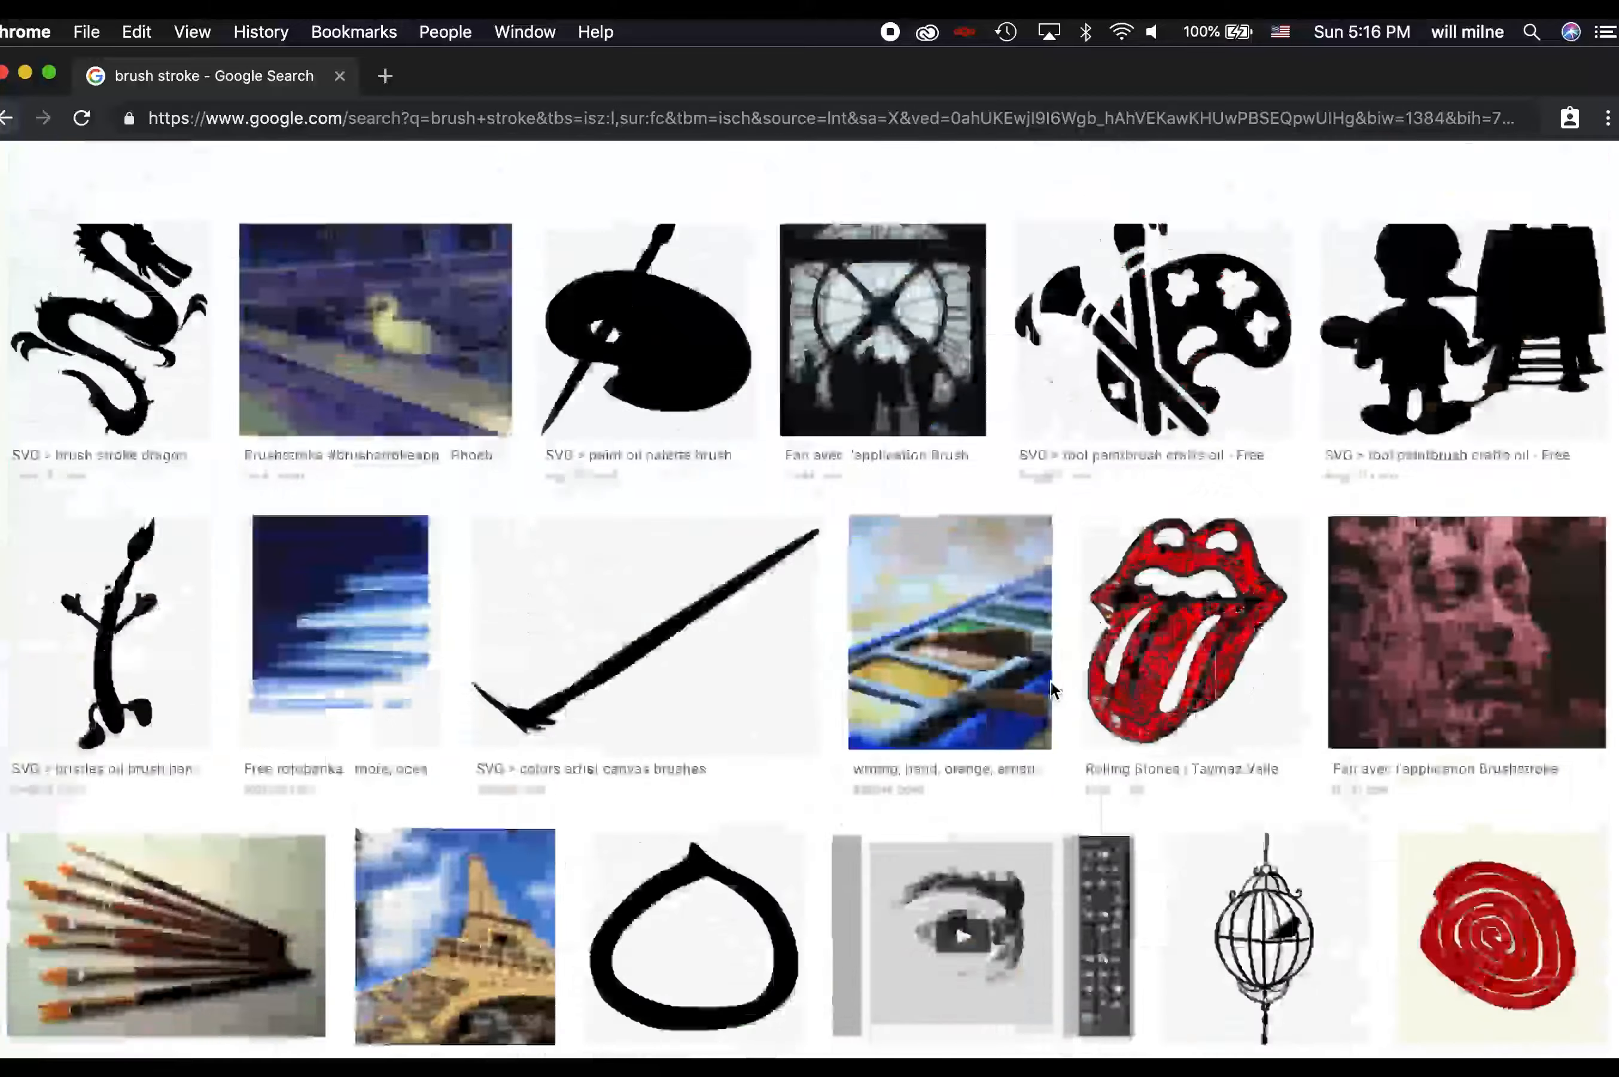
{"action": "scroll", "coordinate": [1052, 690], "scroll_direction": "up", "scroll_amount": 20}
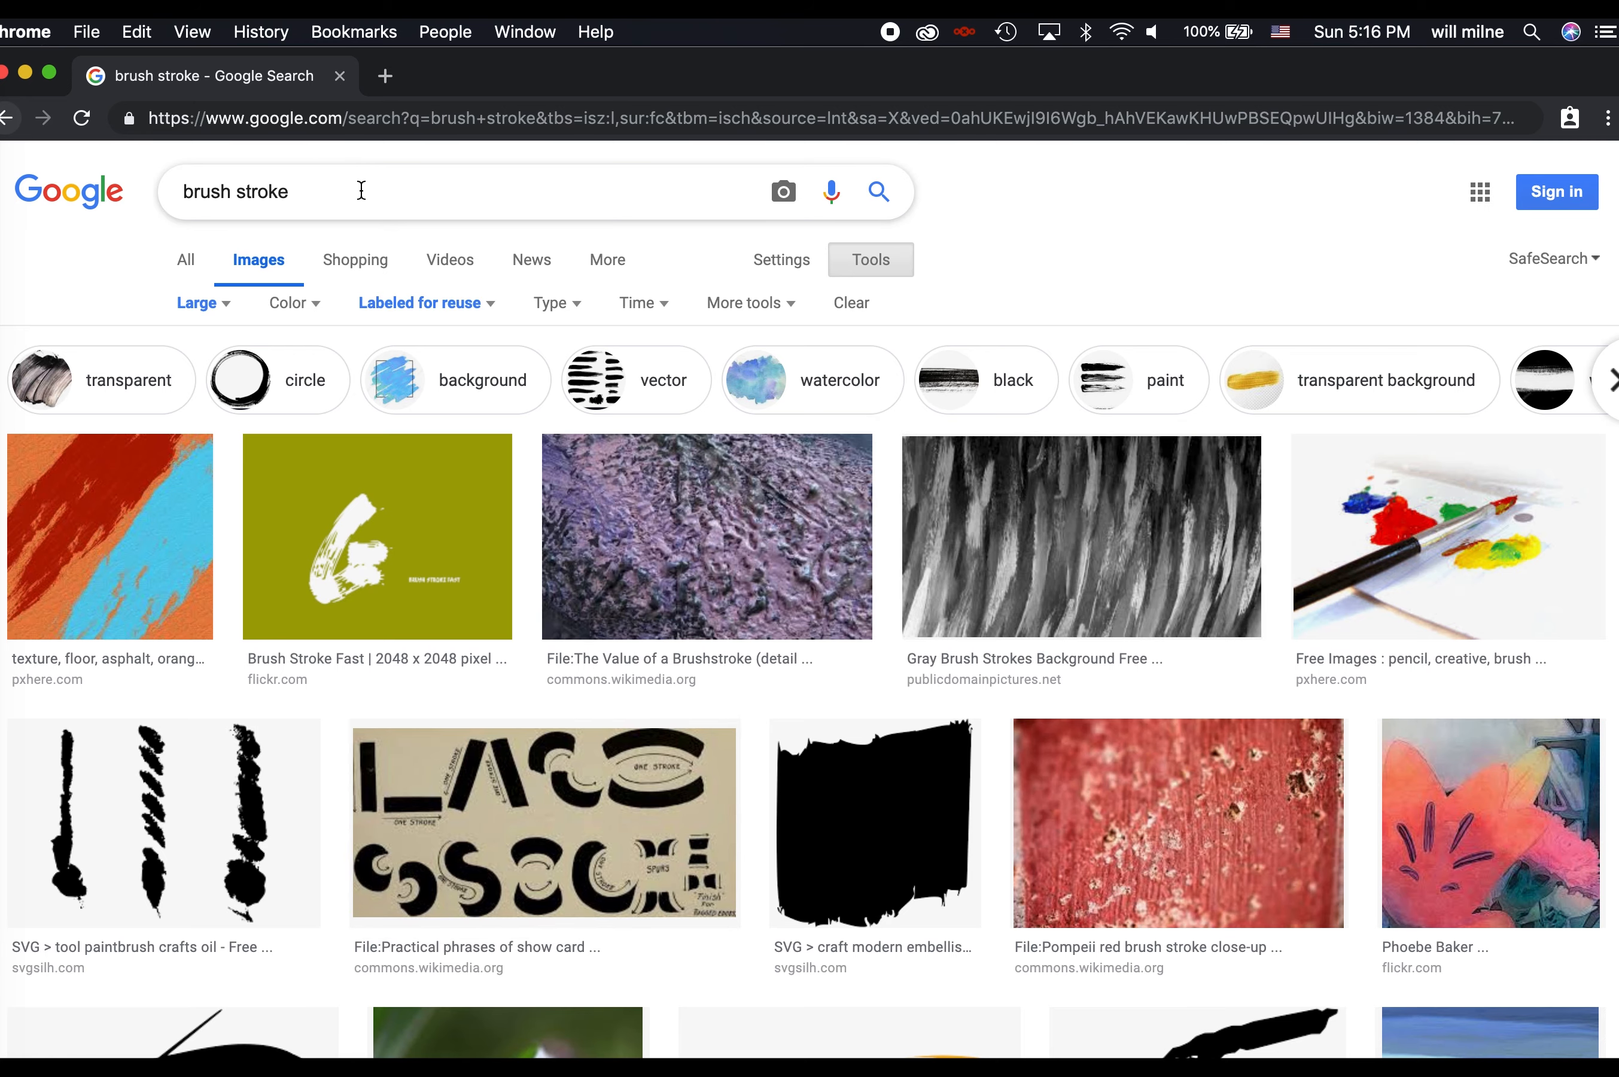
{"action": "left_click", "coordinate": [449, 310]}
{"action": "left_click", "coordinate": [441, 340]}
Find the diagonal black paint brush stroke PNG from peoplepng.com in the results and copy it
{"action": "scroll", "coordinate": [737, 672], "scroll_direction": "down", "scroll_amount": 3}
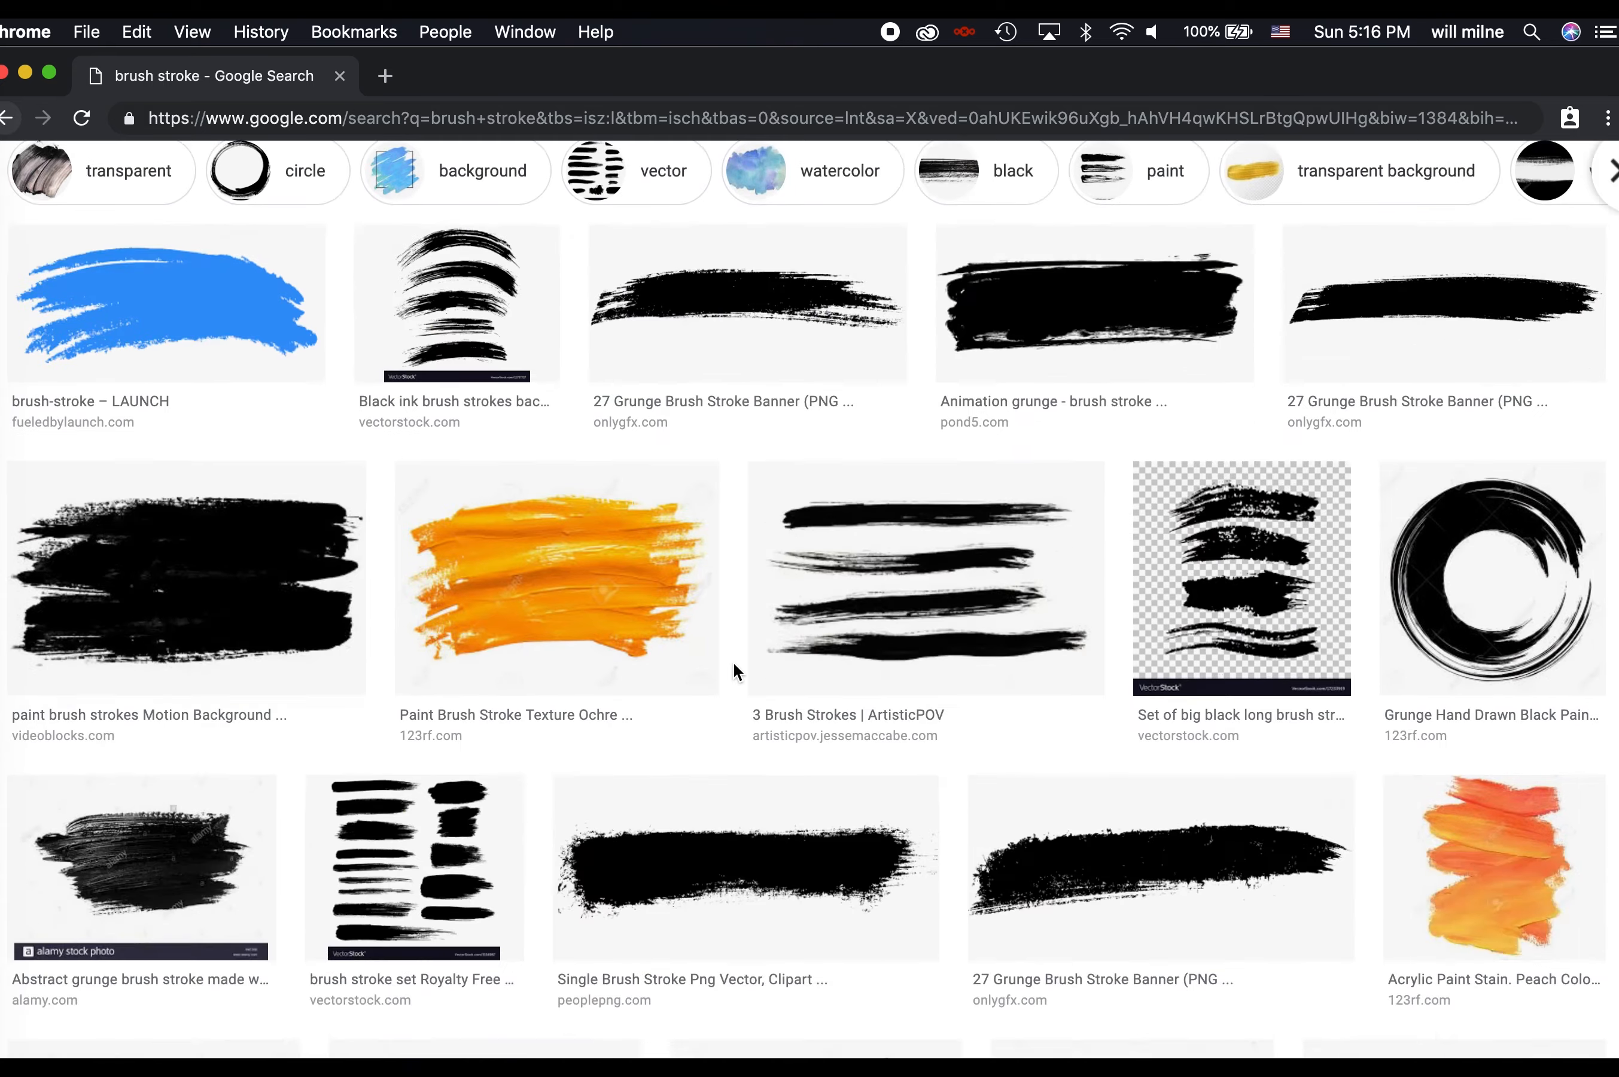
{"action": "scroll", "coordinate": [788, 748], "scroll_direction": "down", "scroll_amount": 5}
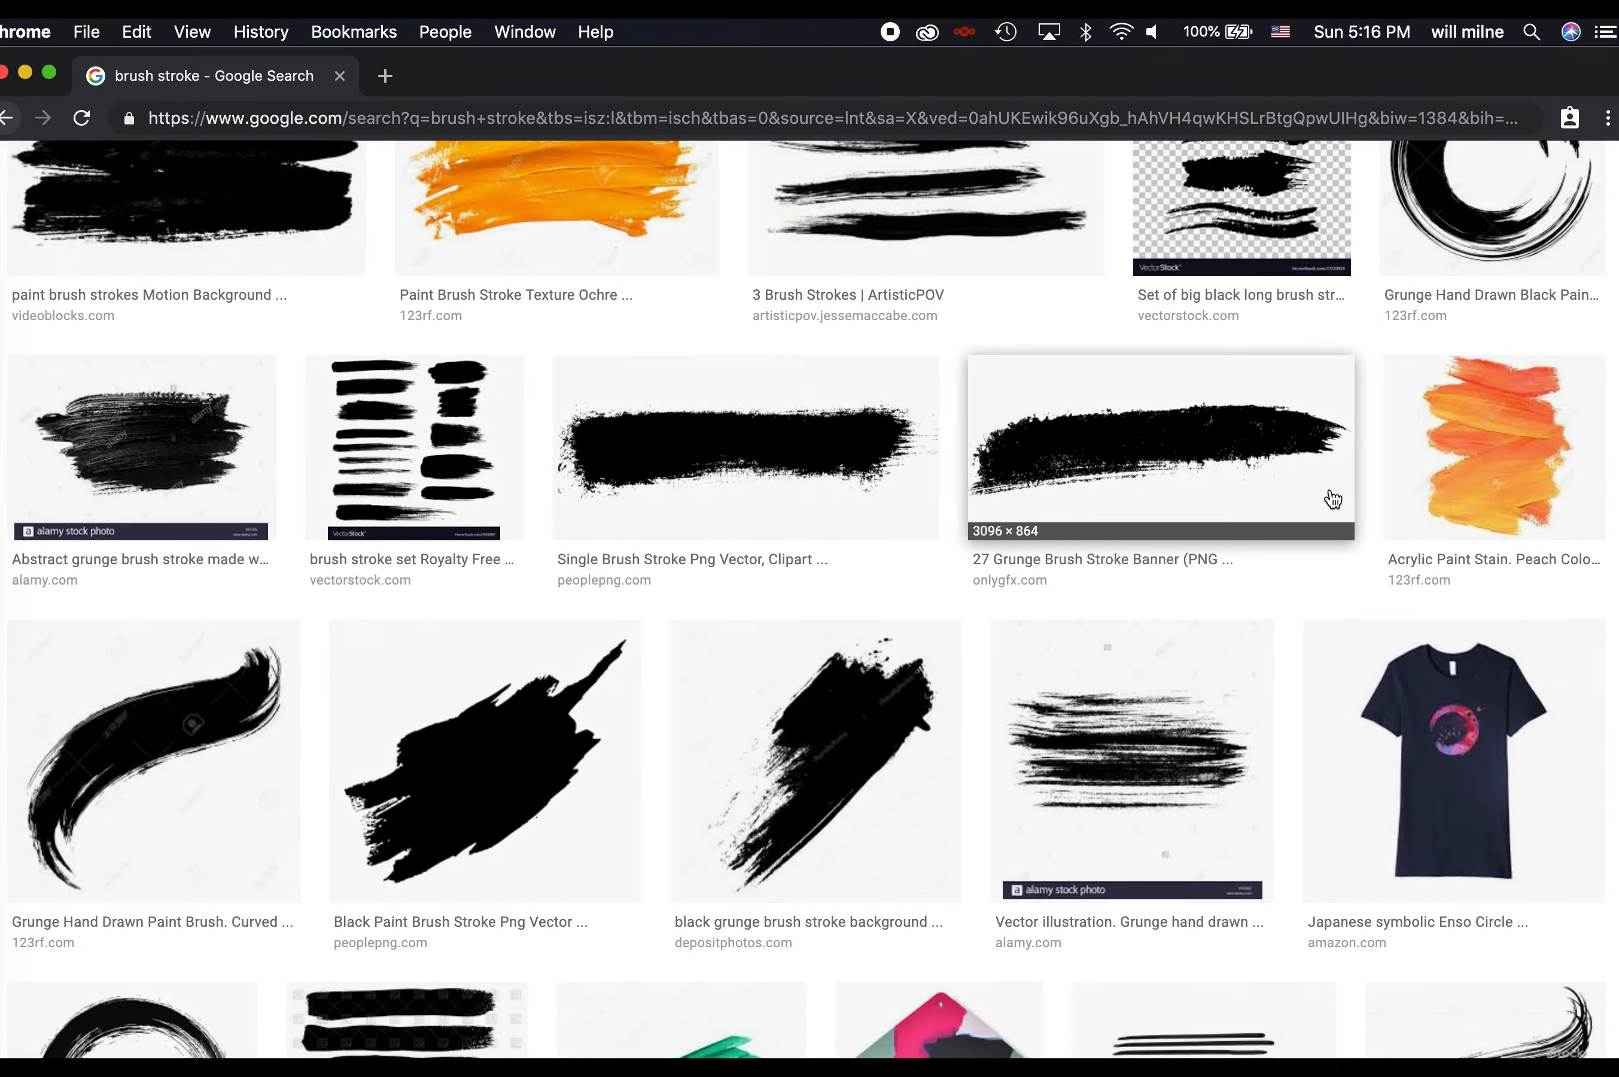
{"action": "scroll", "coordinate": [1178, 709], "scroll_direction": "down", "scroll_amount": 2}
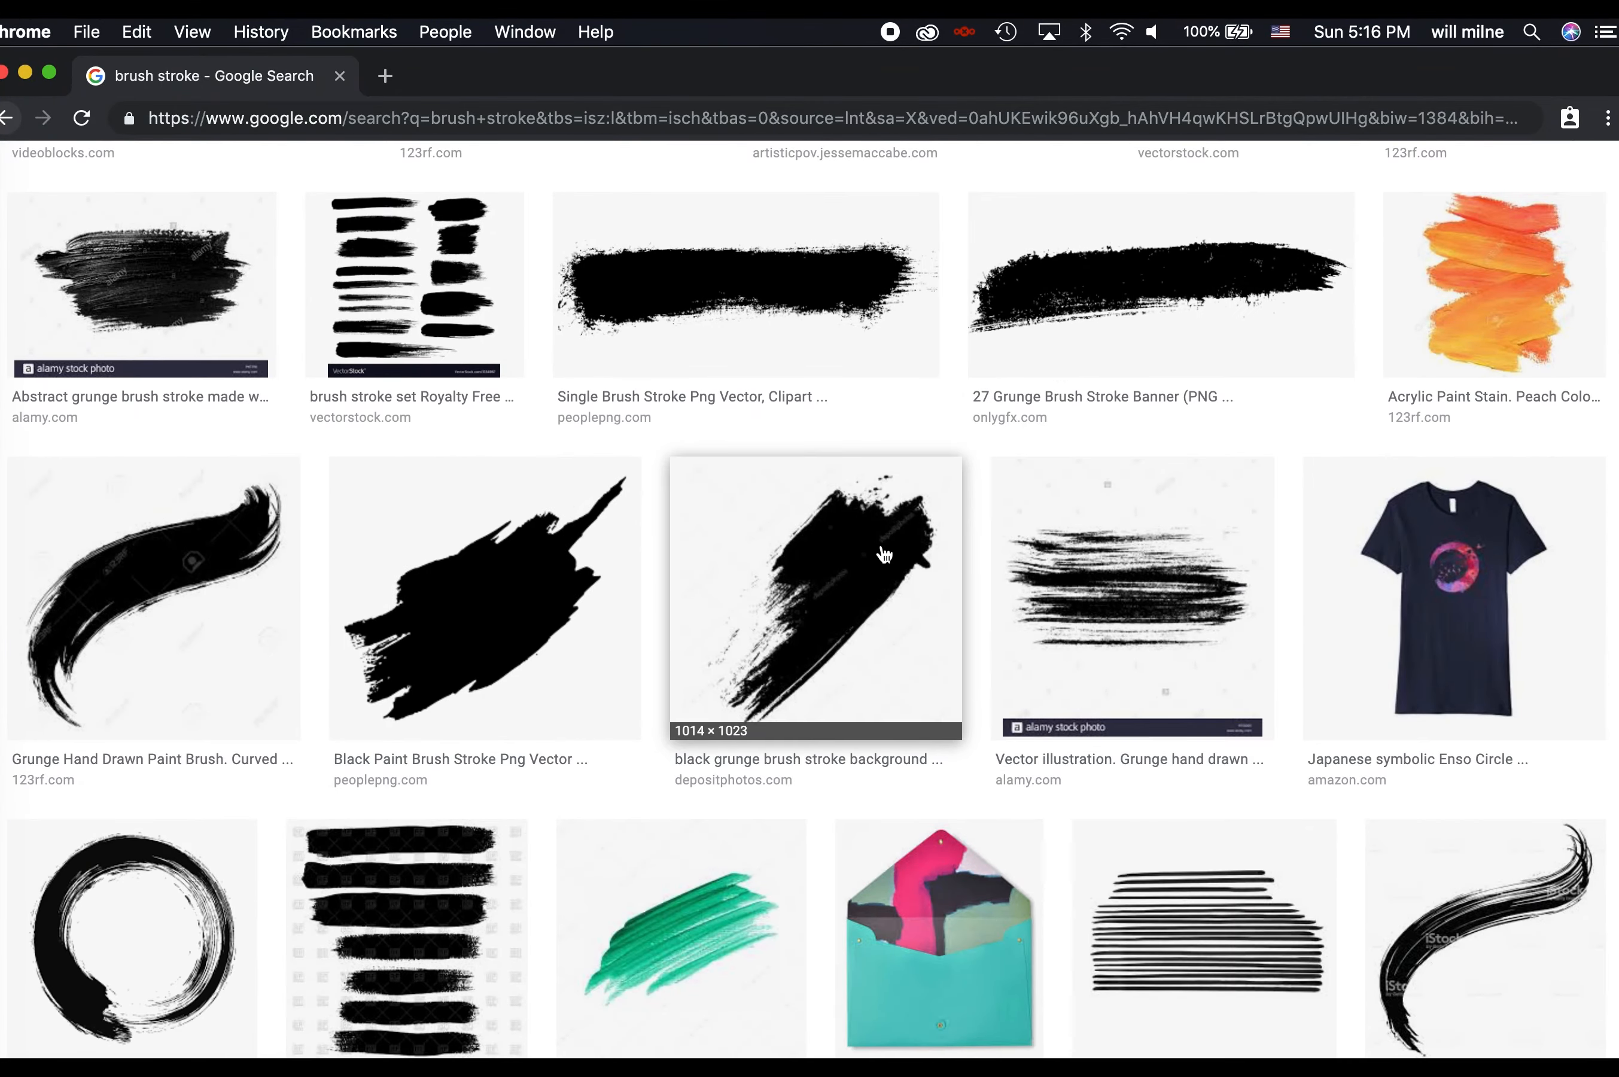
{"action": "left_click", "coordinate": [529, 600]}
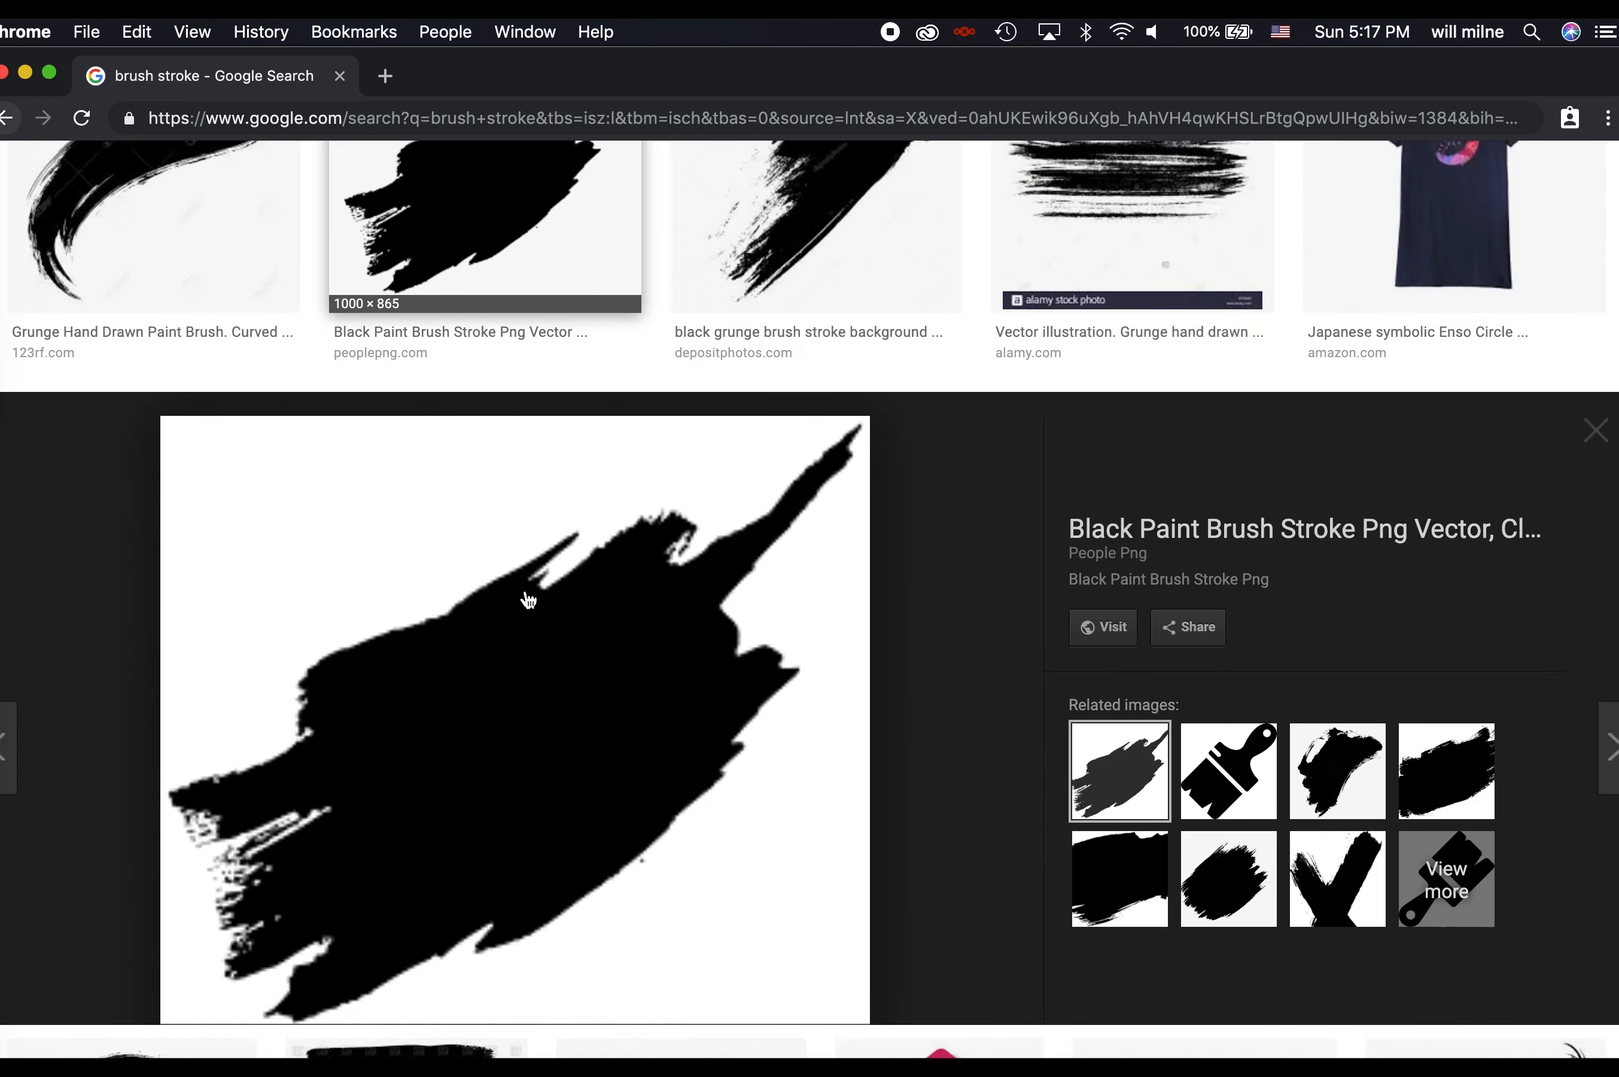
{"action": "right_click", "coordinate": [703, 608]}
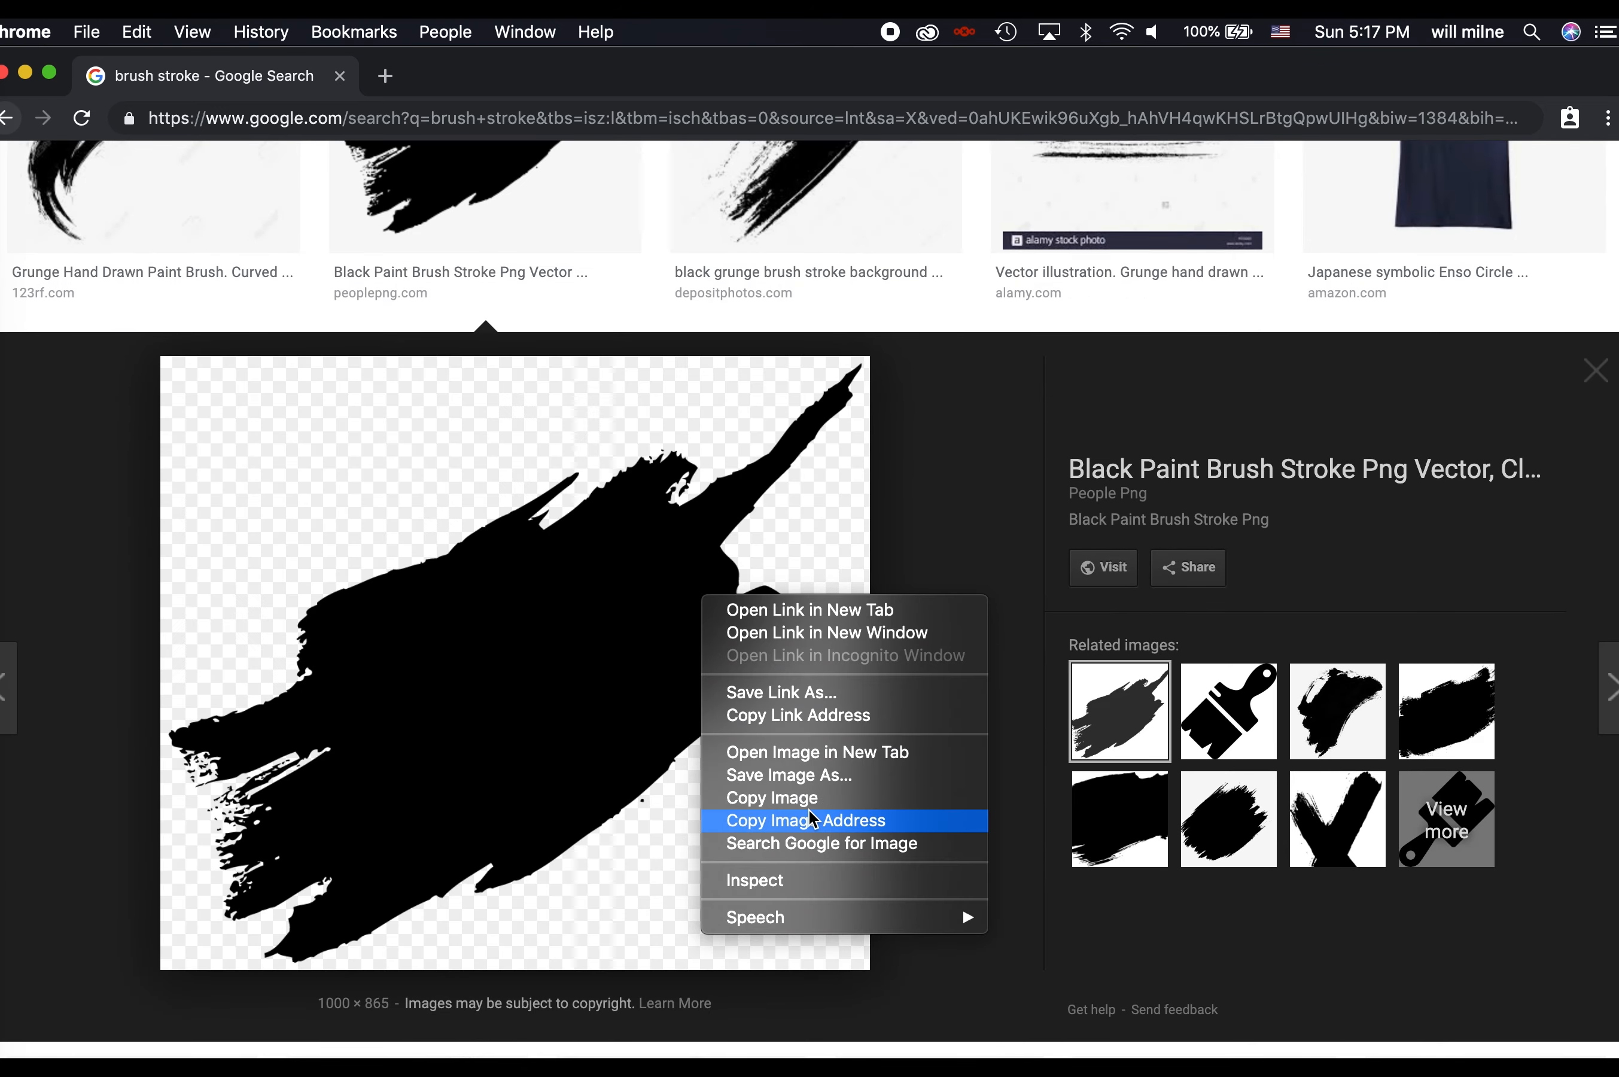
{"action": "left_click", "coordinate": [787, 821]}
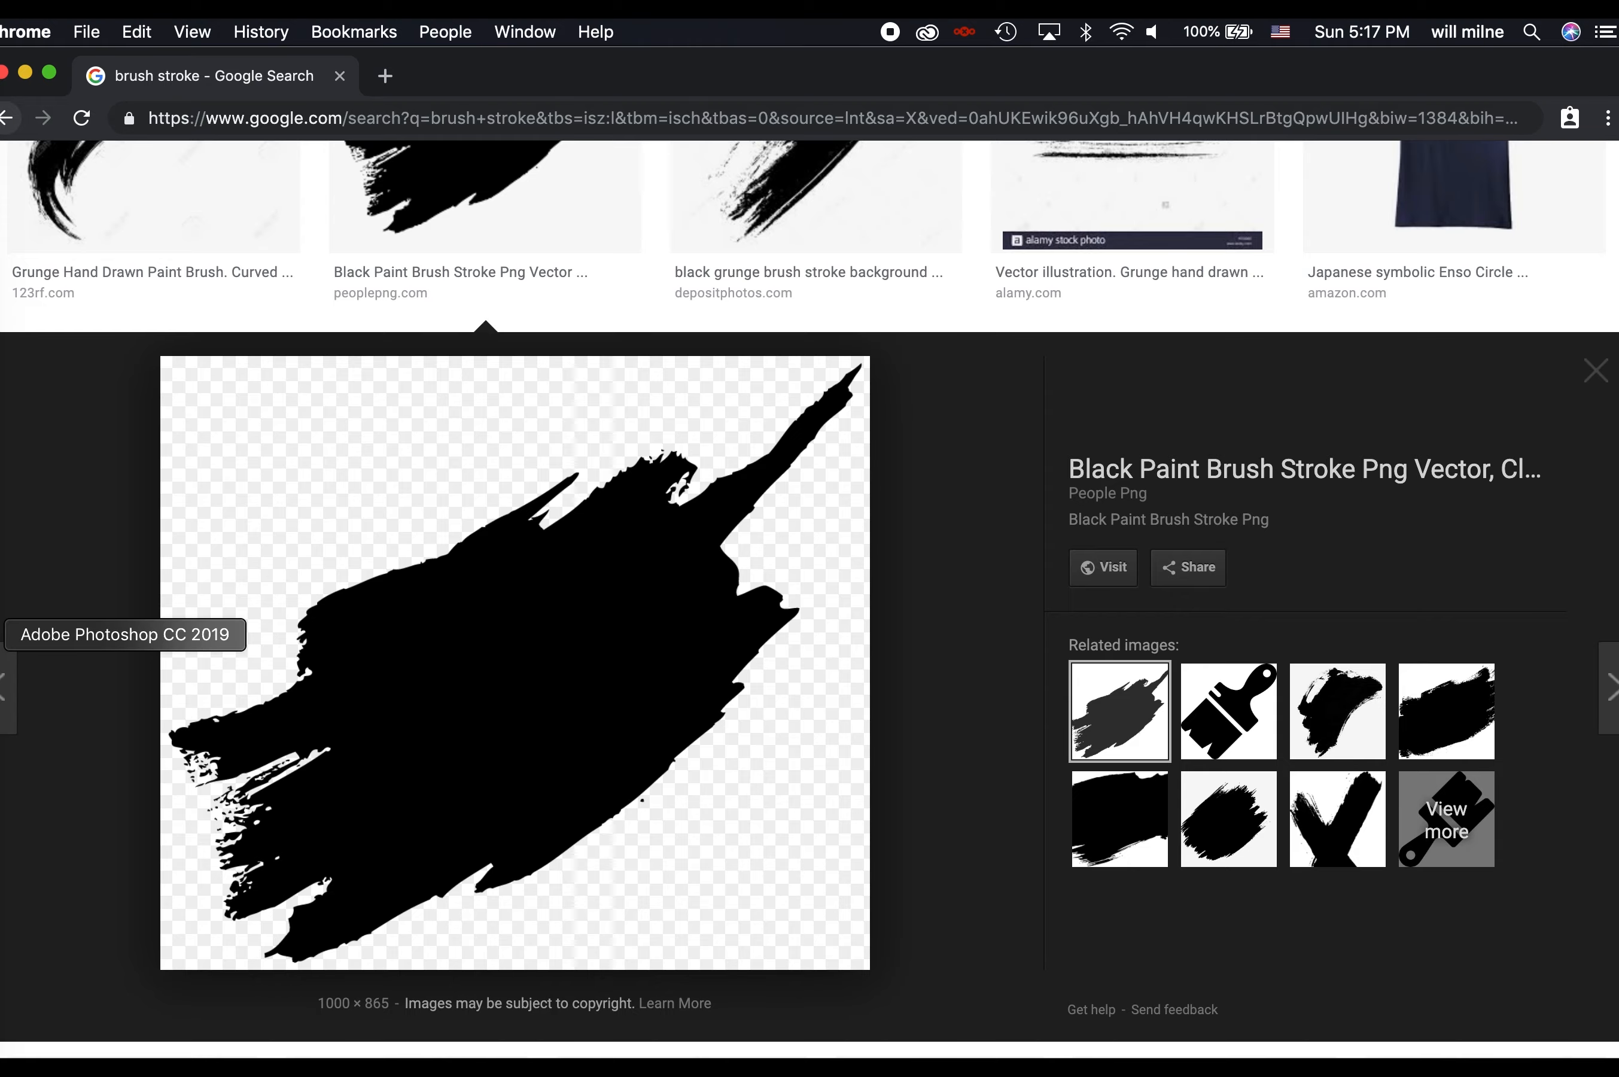
Find the circular Enso brush stroke image from photos.com in the results and copy the image
{"action": "scroll", "coordinate": [315, 669], "scroll_direction": "down", "scroll_amount": 12}
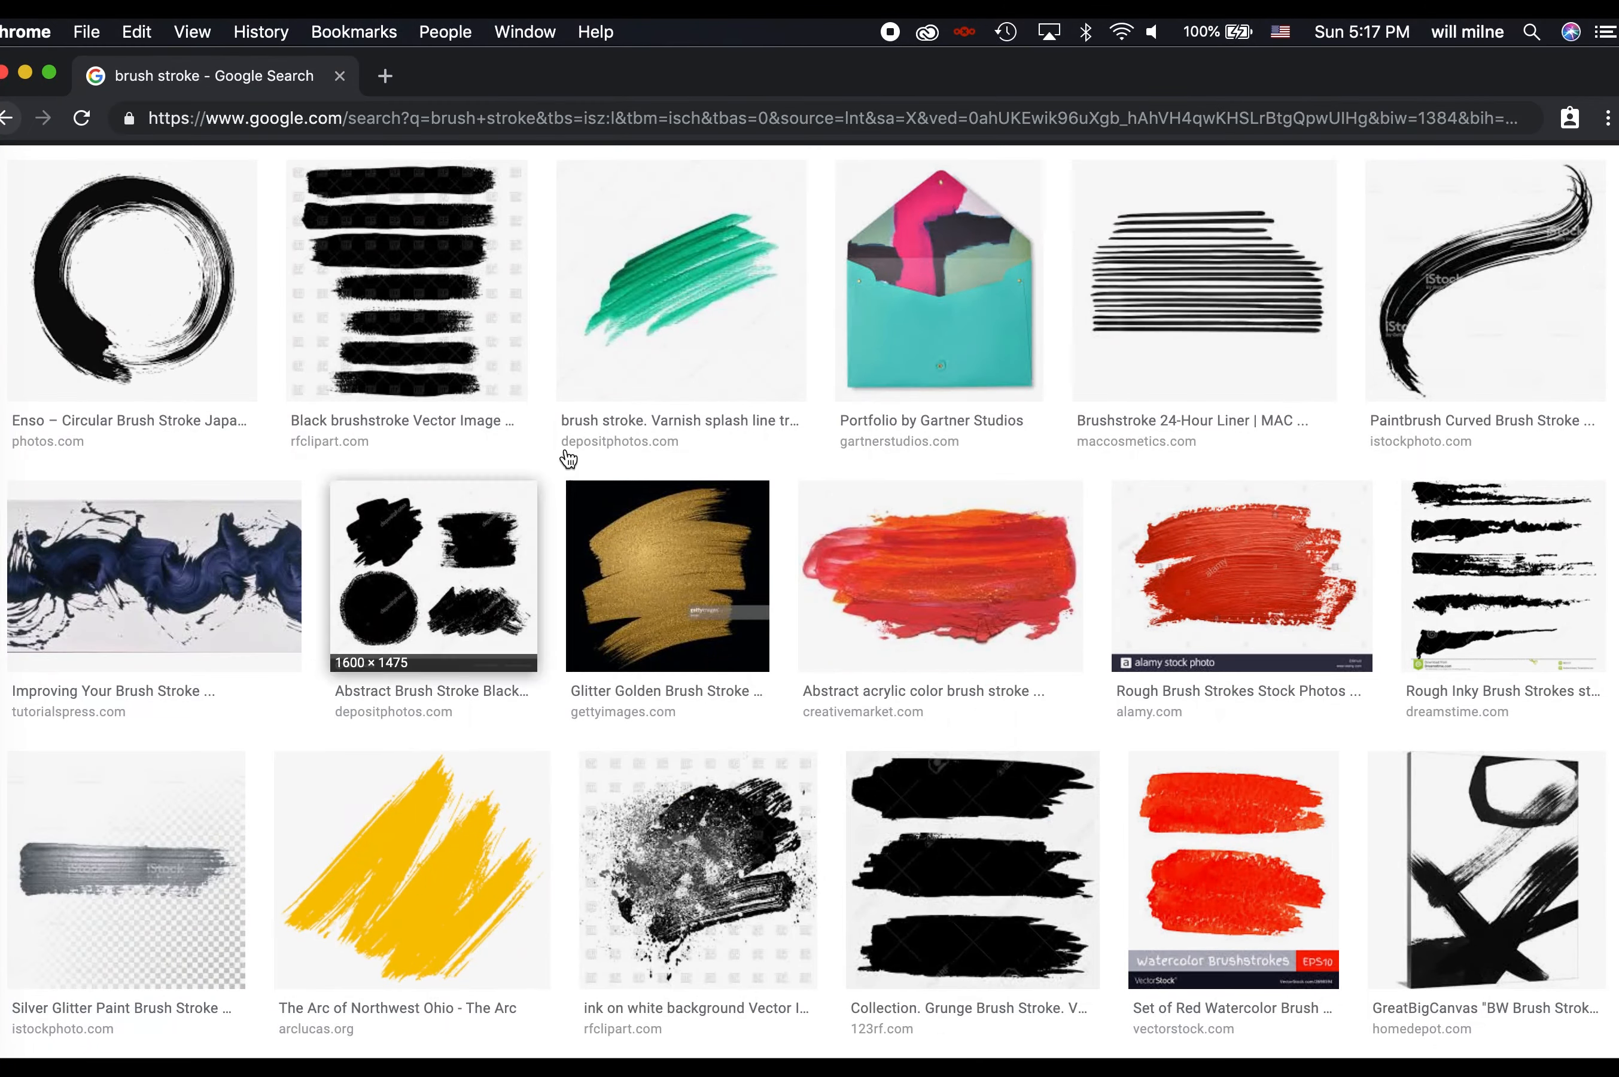
{"action": "left_click", "coordinate": [205, 294]}
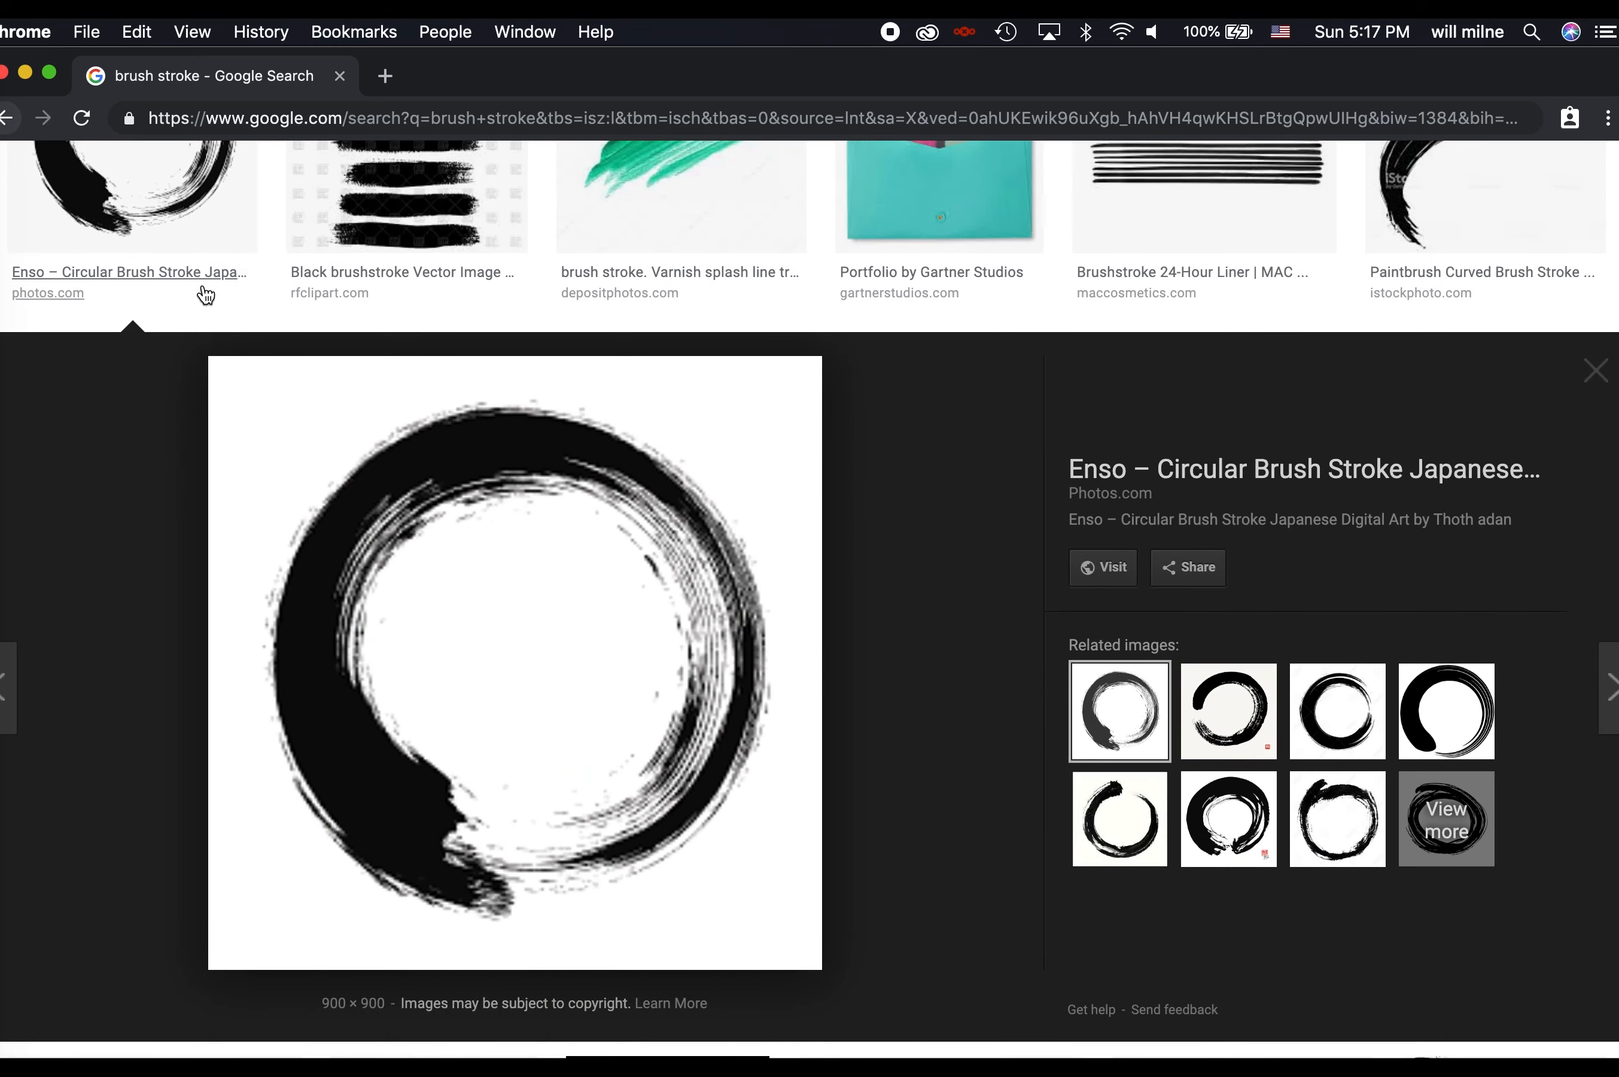
{"action": "right_click", "coordinate": [590, 713]}
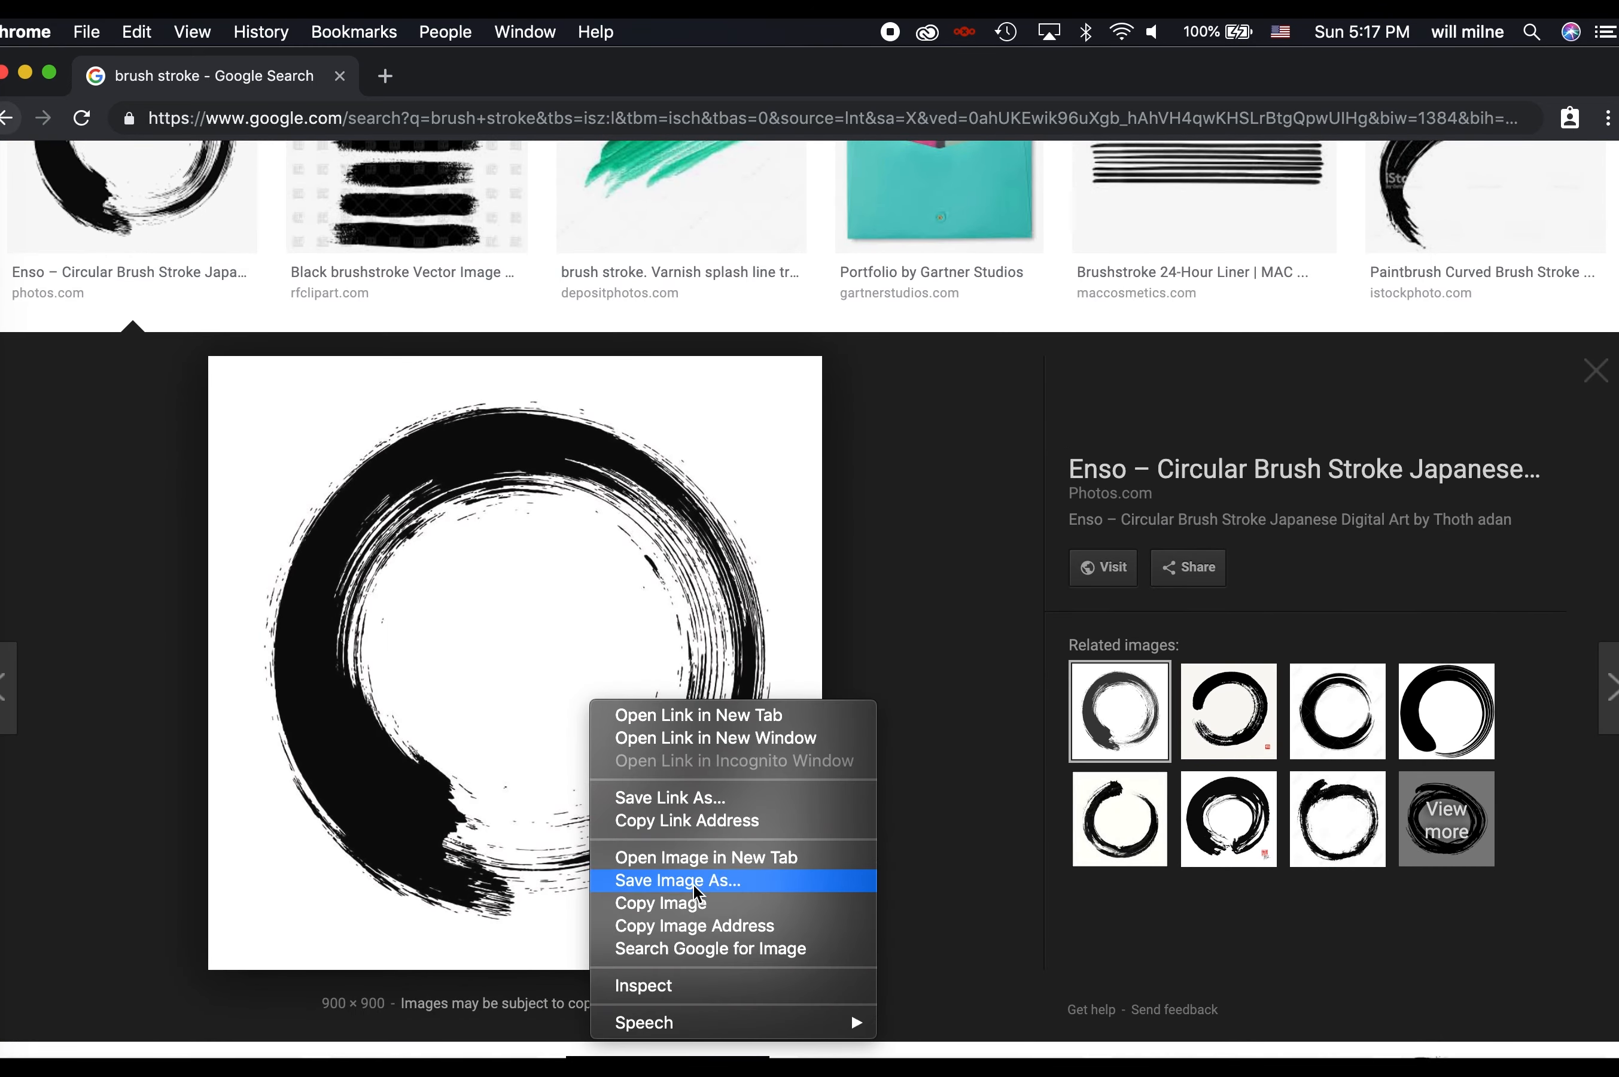
{"action": "left_click", "coordinate": [691, 903]}
Switch to Photoshop, create a 900 x 900 pixel document from the Clipboard preset, and paste the copied Enso circle
{"action": "left_click", "coordinate": [17, 628]}
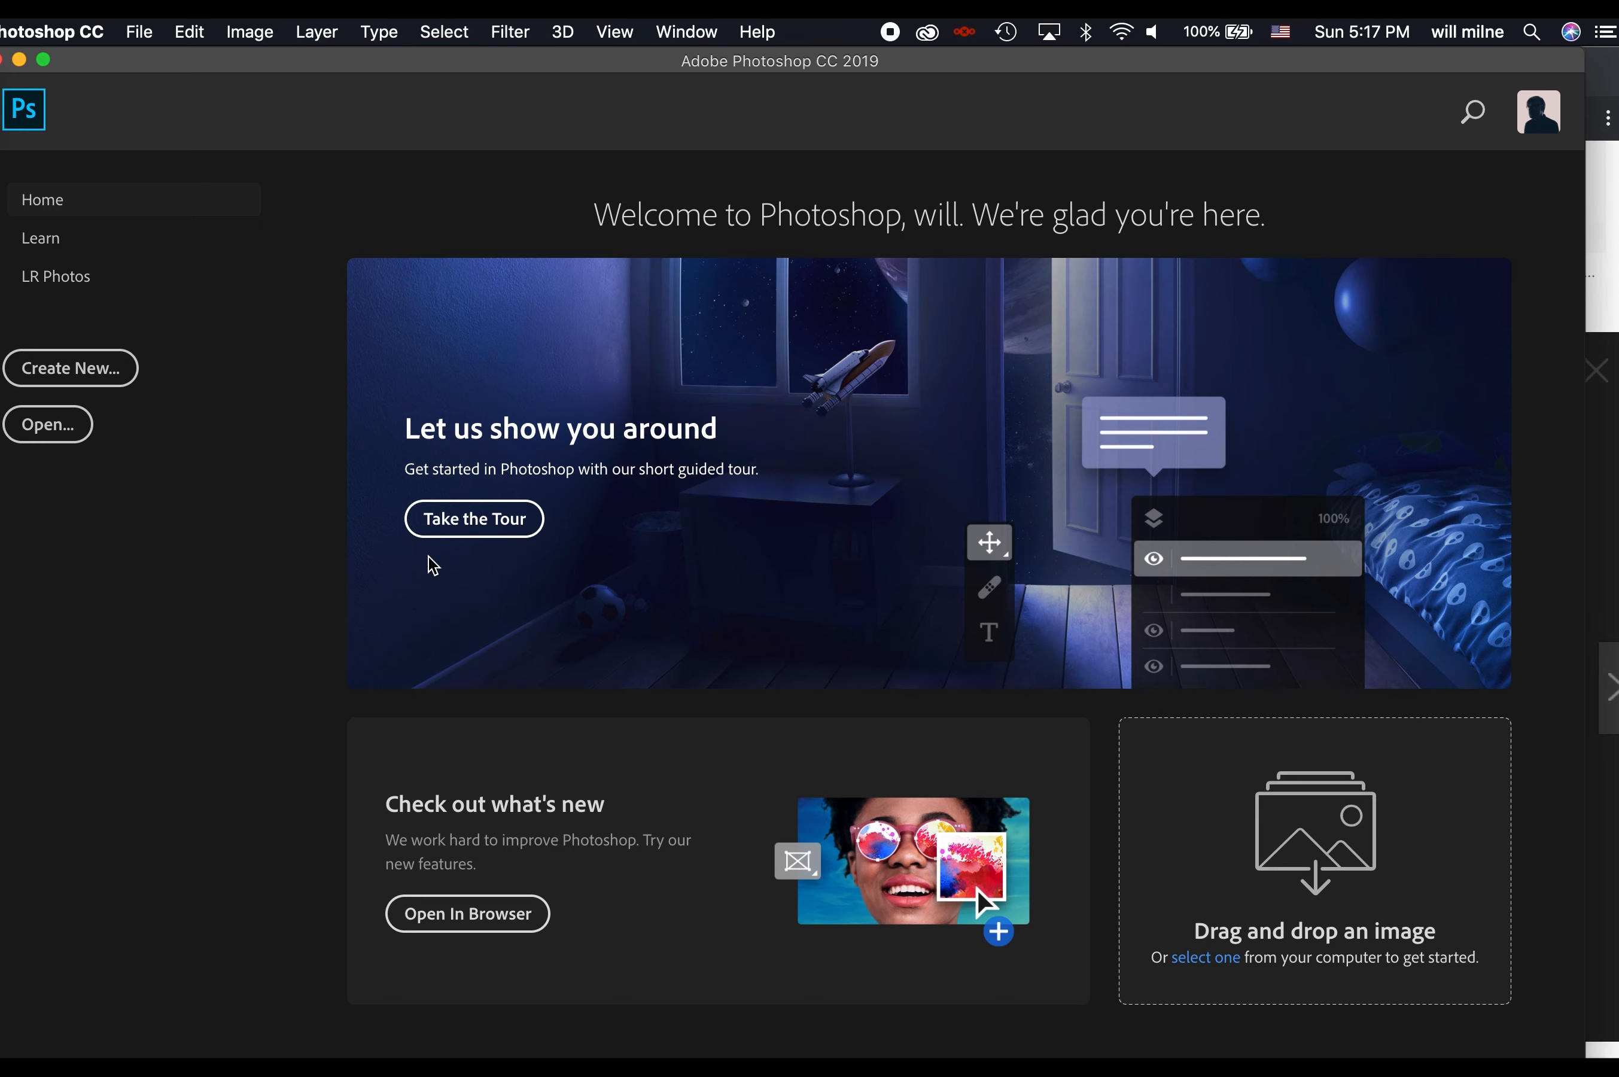
{"action": "left_click", "coordinate": [101, 385]}
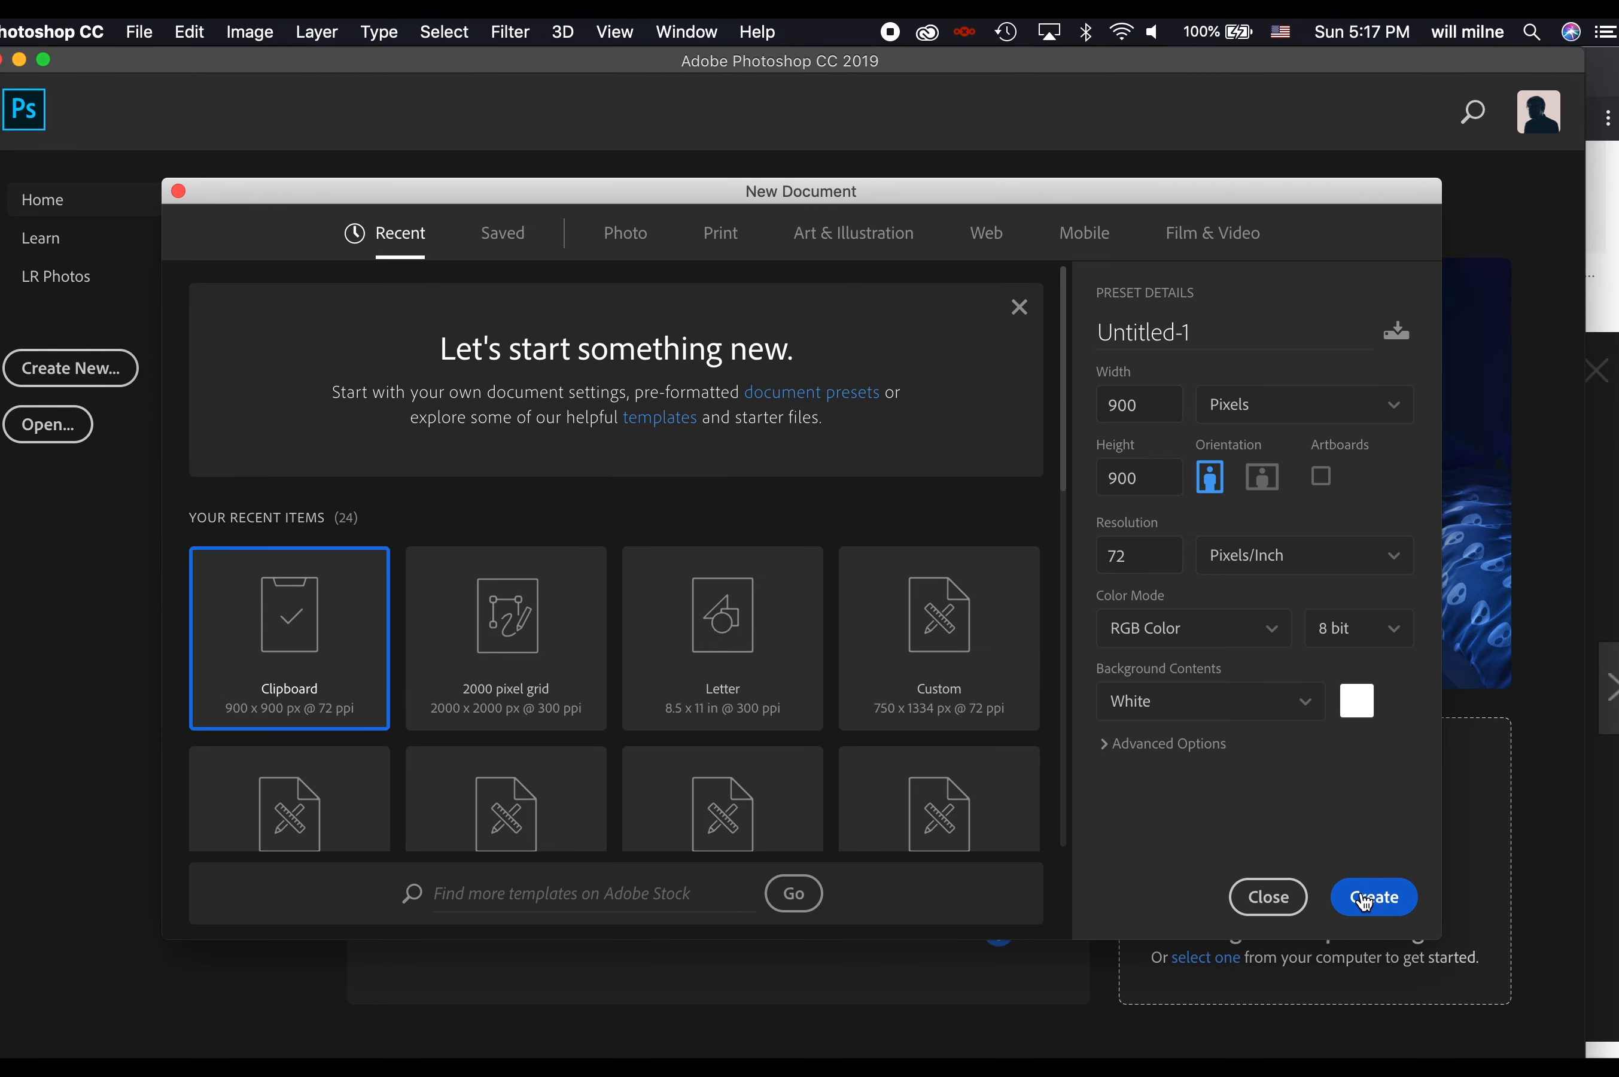
{"action": "left_click", "coordinate": [1365, 903]}
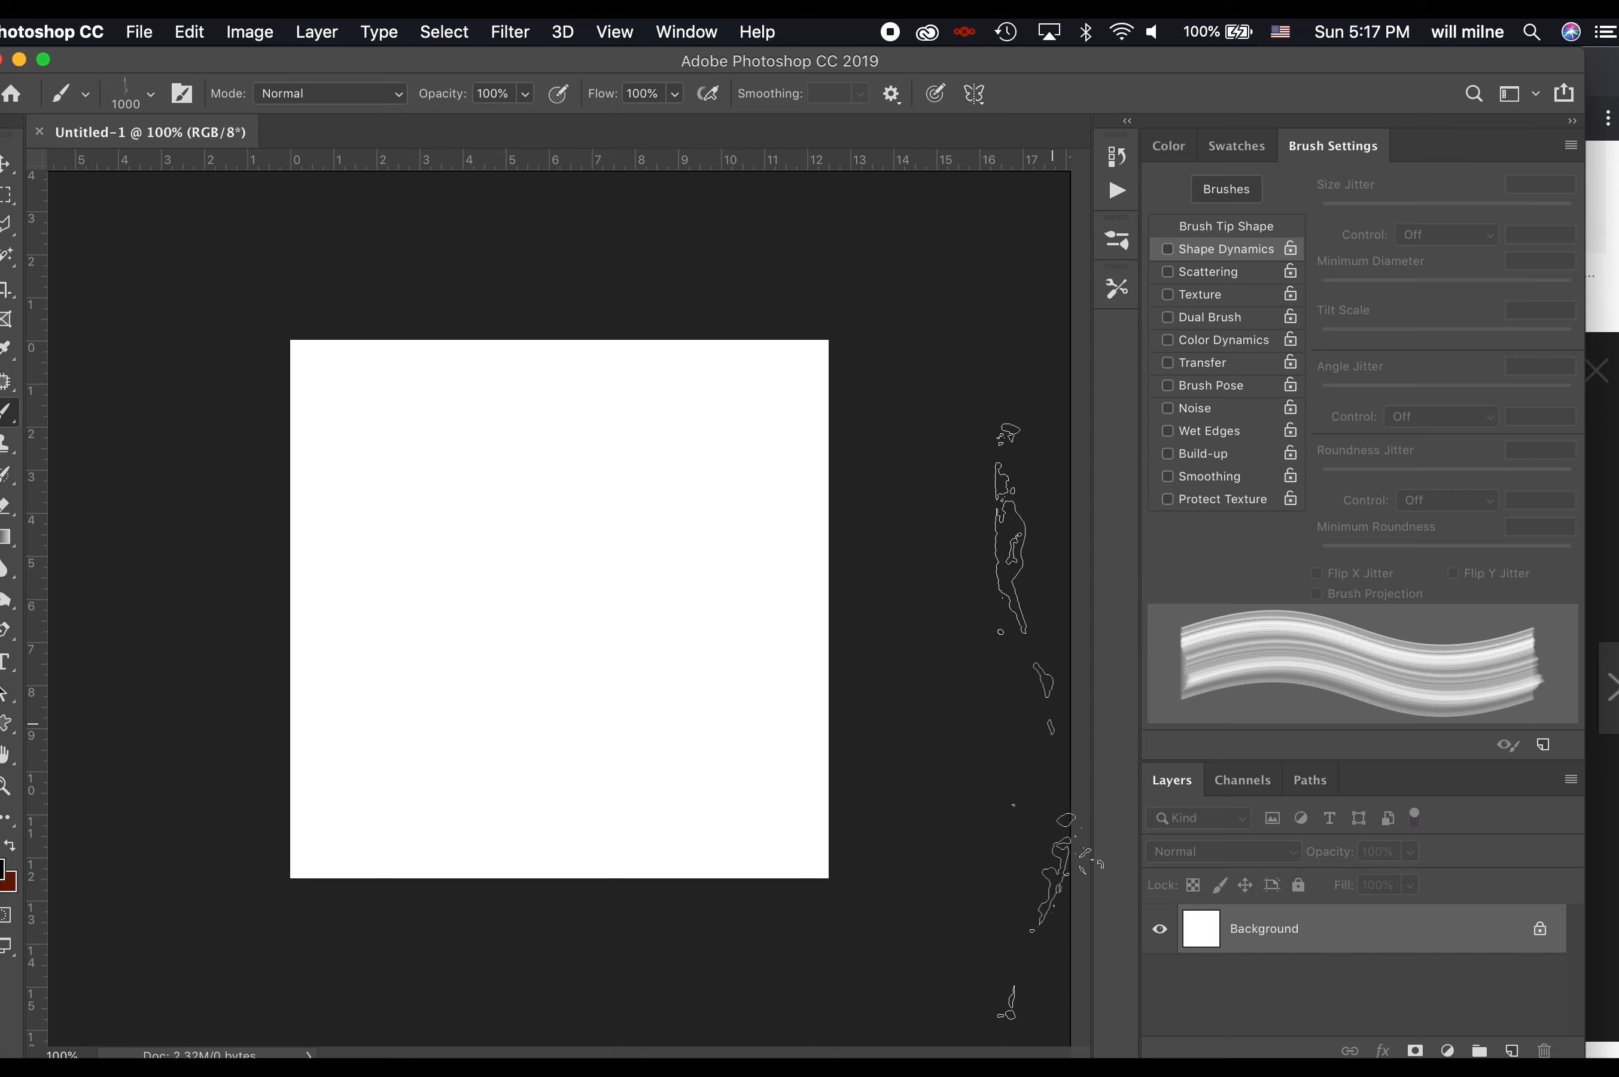
{"action": "key", "text": "super+v"}
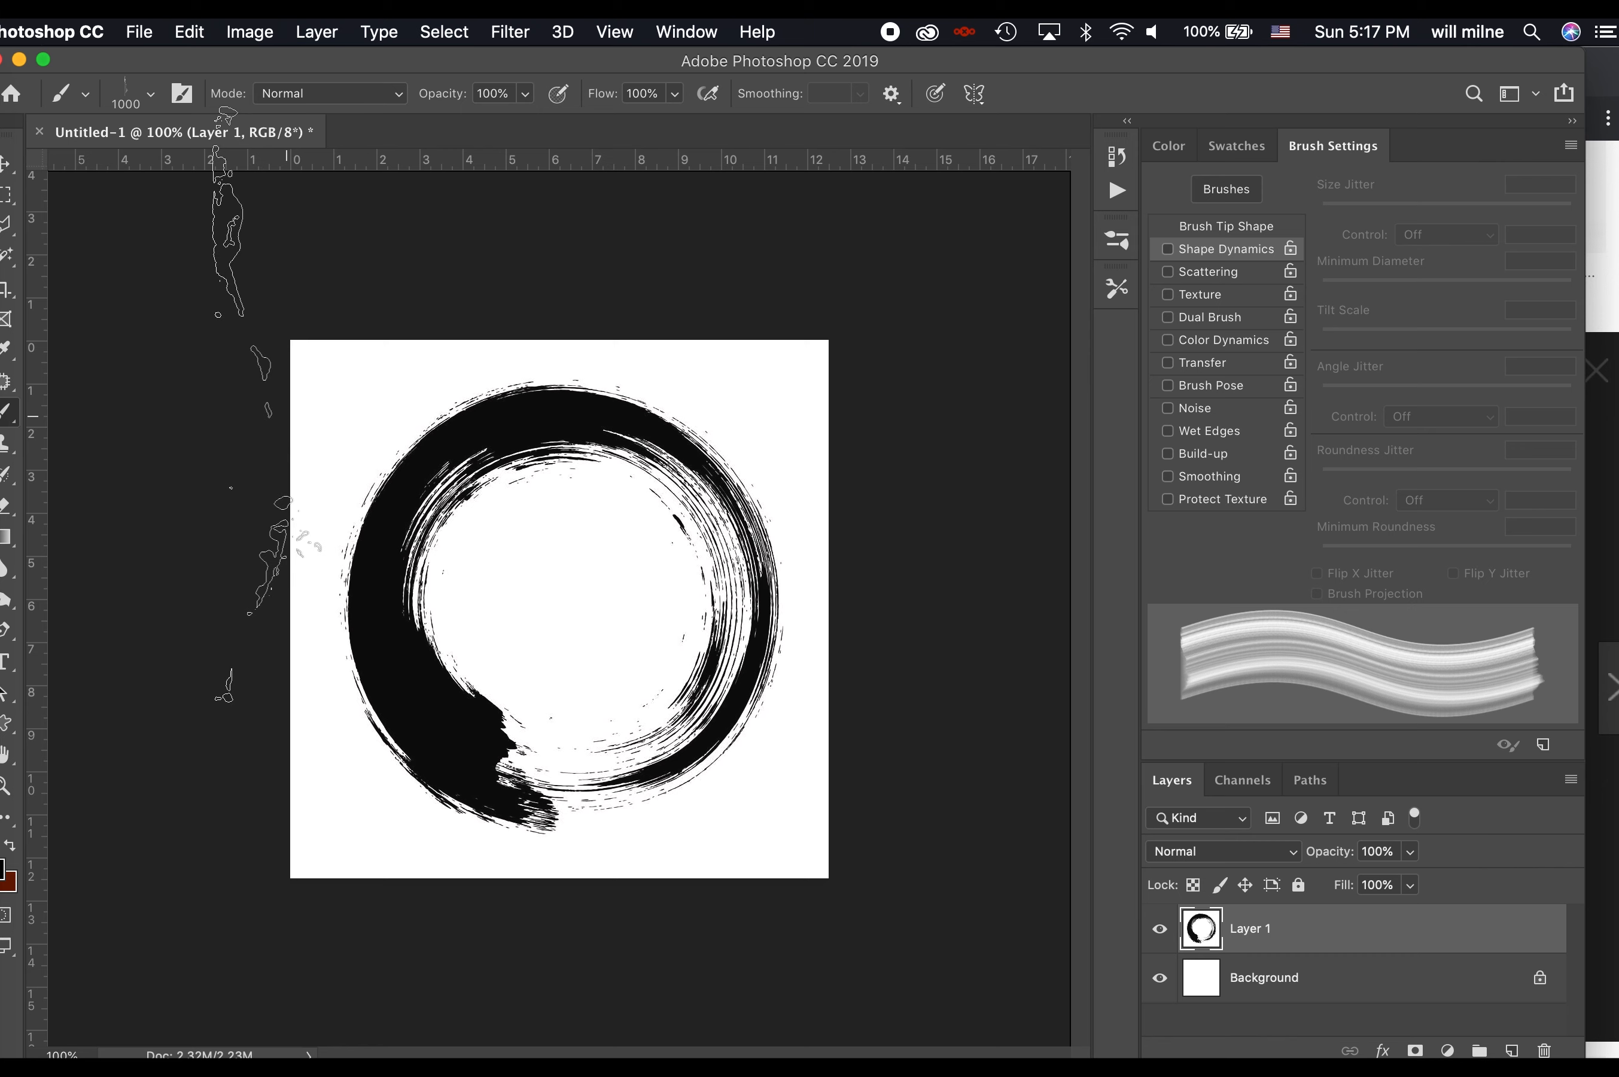
Select all of the black Enso circle with the Magic Wand, using tolerance 50 and Contiguous turned off
{"action": "left_click", "coordinate": [9, 256]}
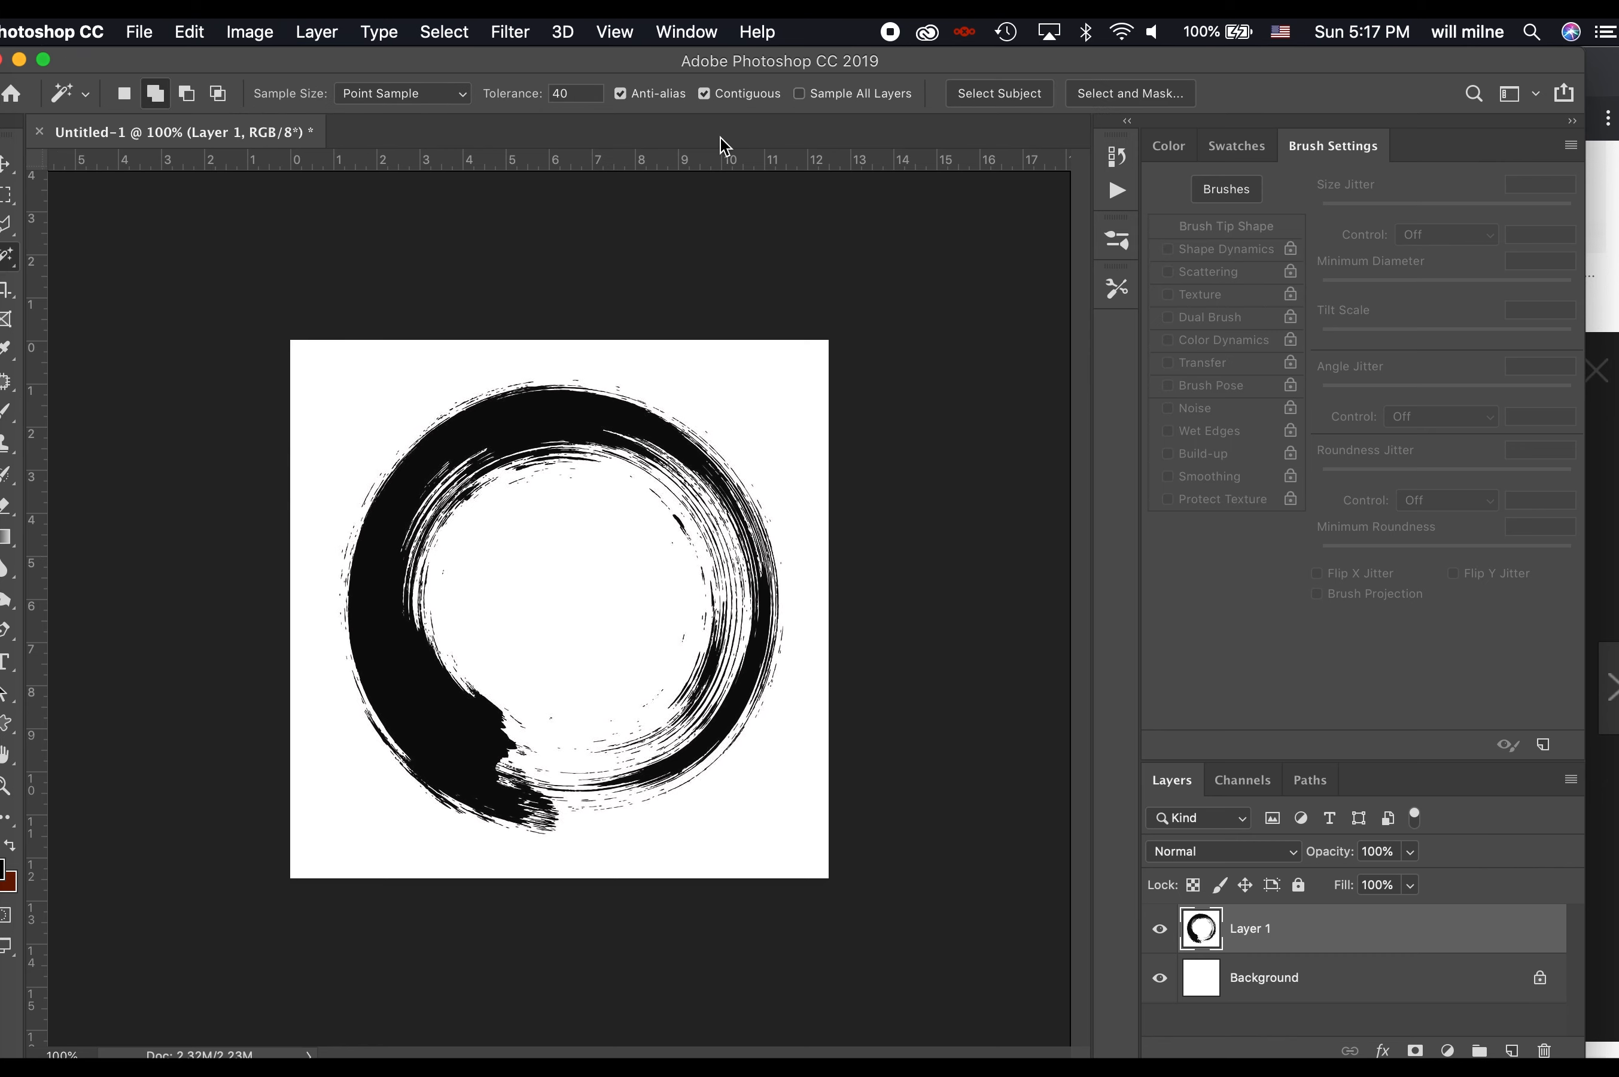
{"action": "left_click", "coordinate": [523, 415]}
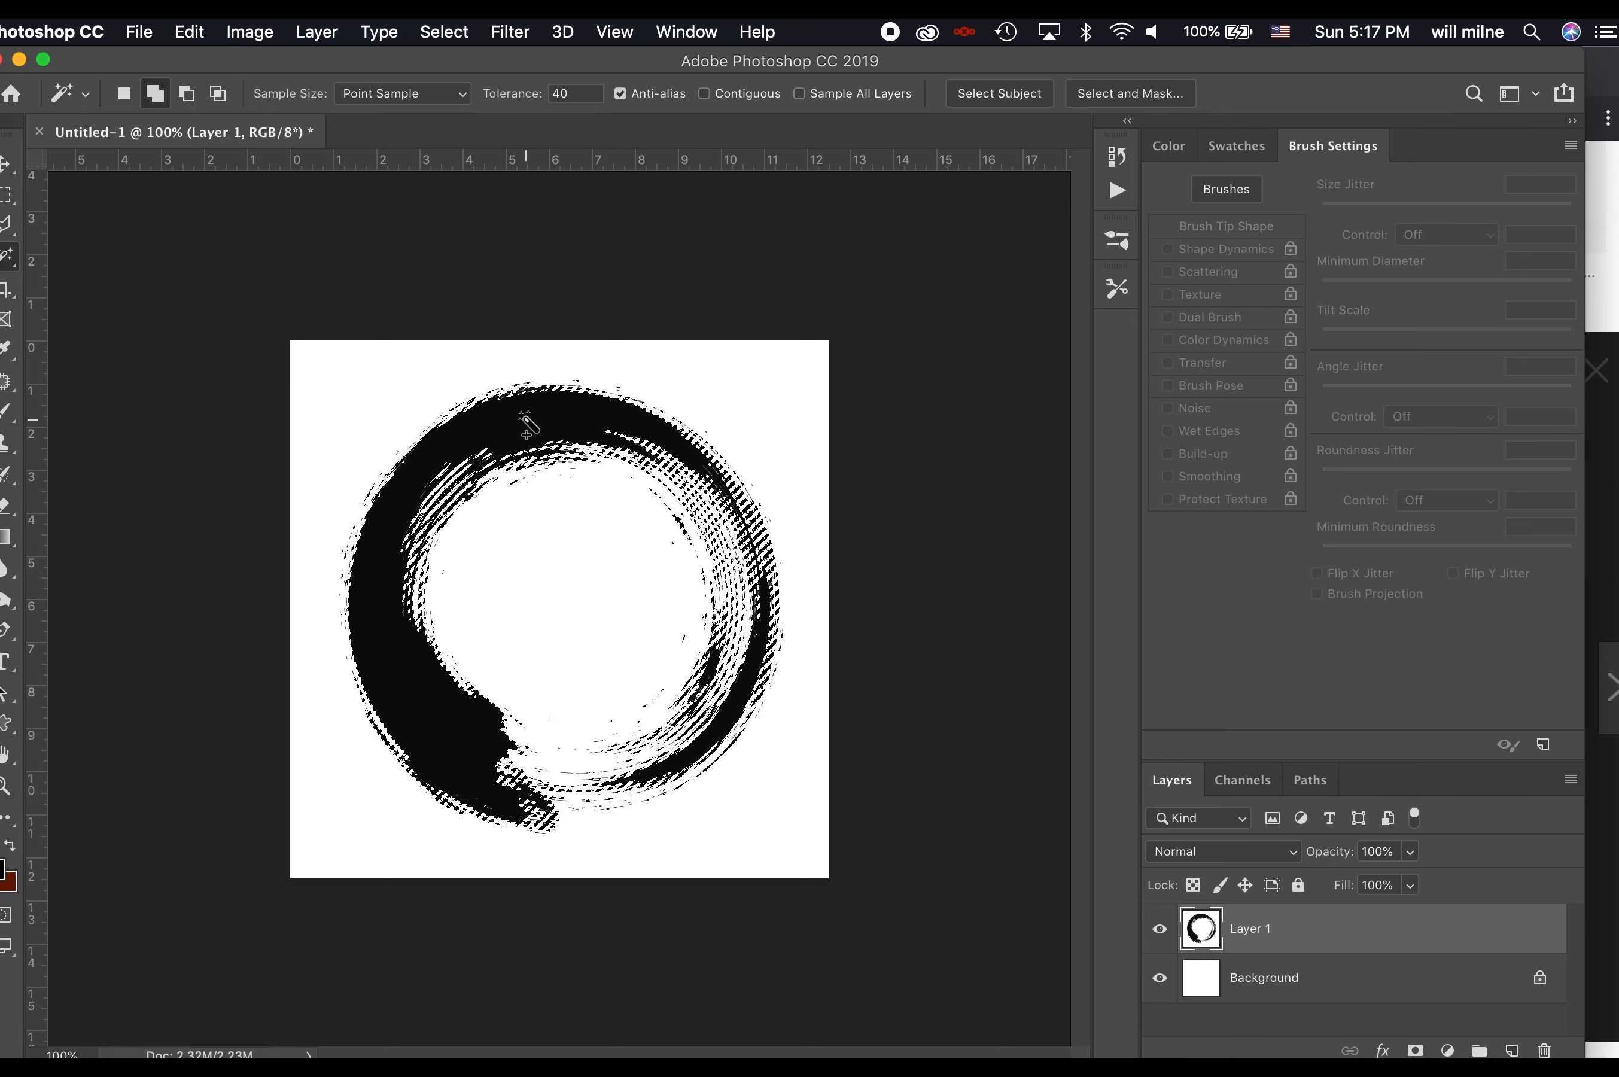
{"action": "key", "text": "super+d"}
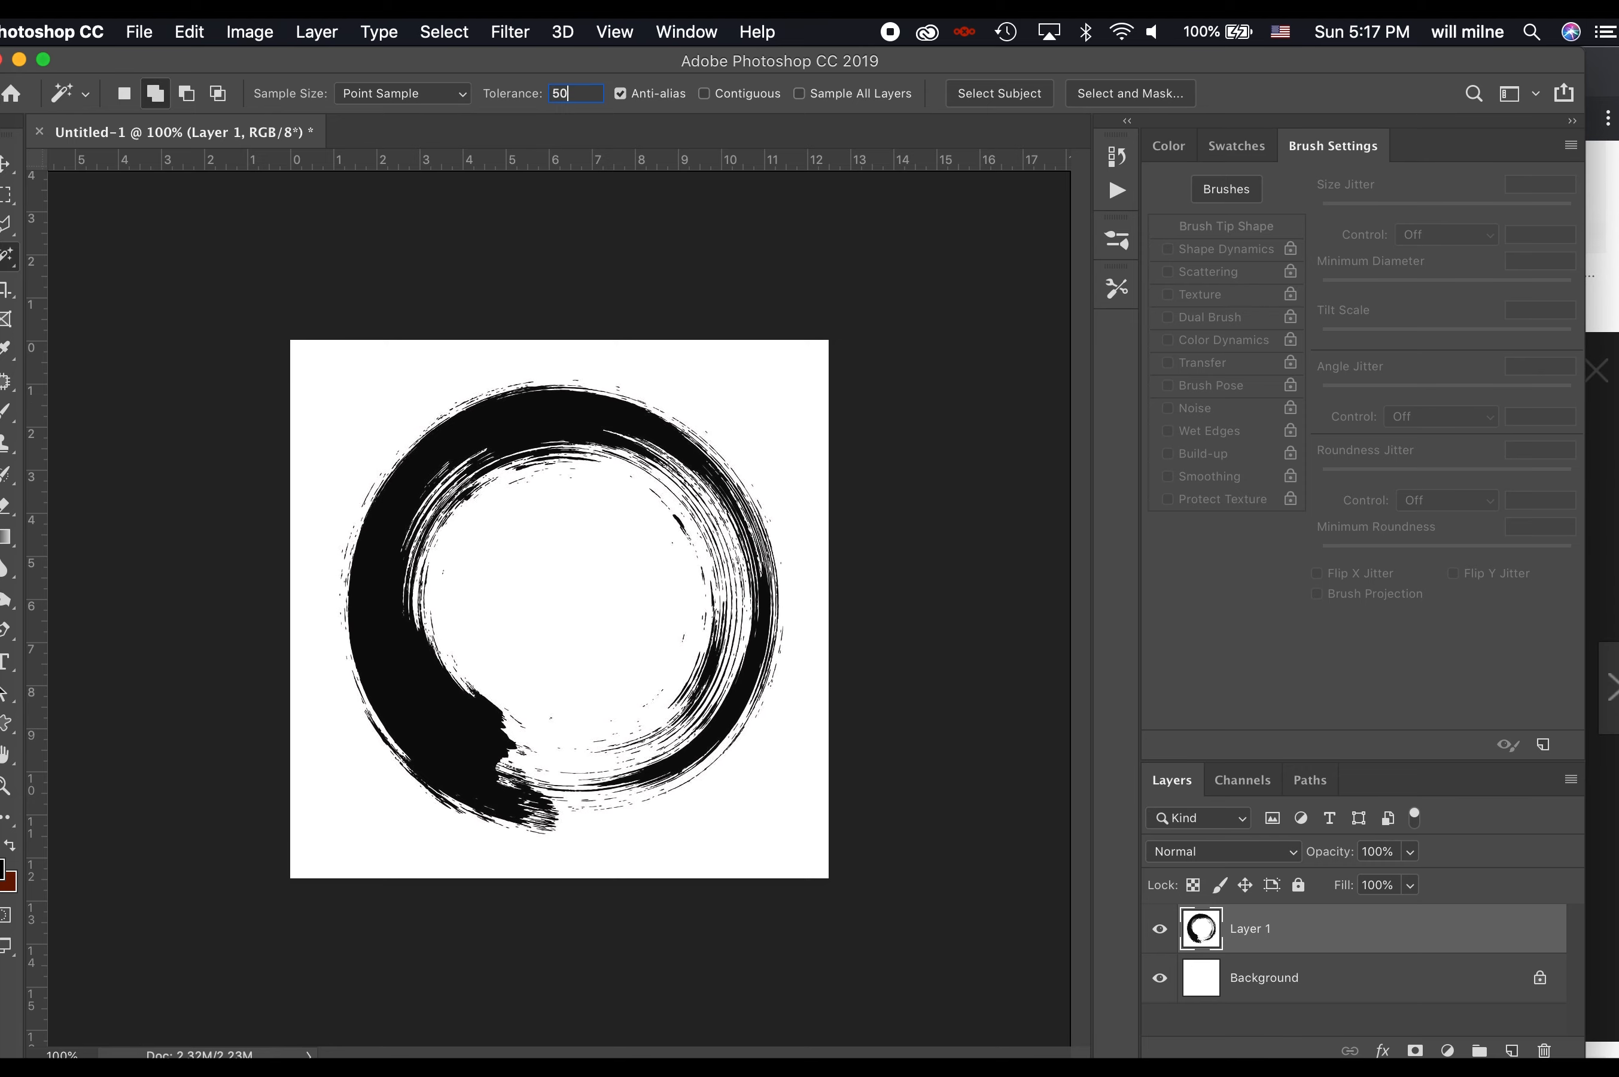
{"action": "left_click", "coordinate": [538, 432]}
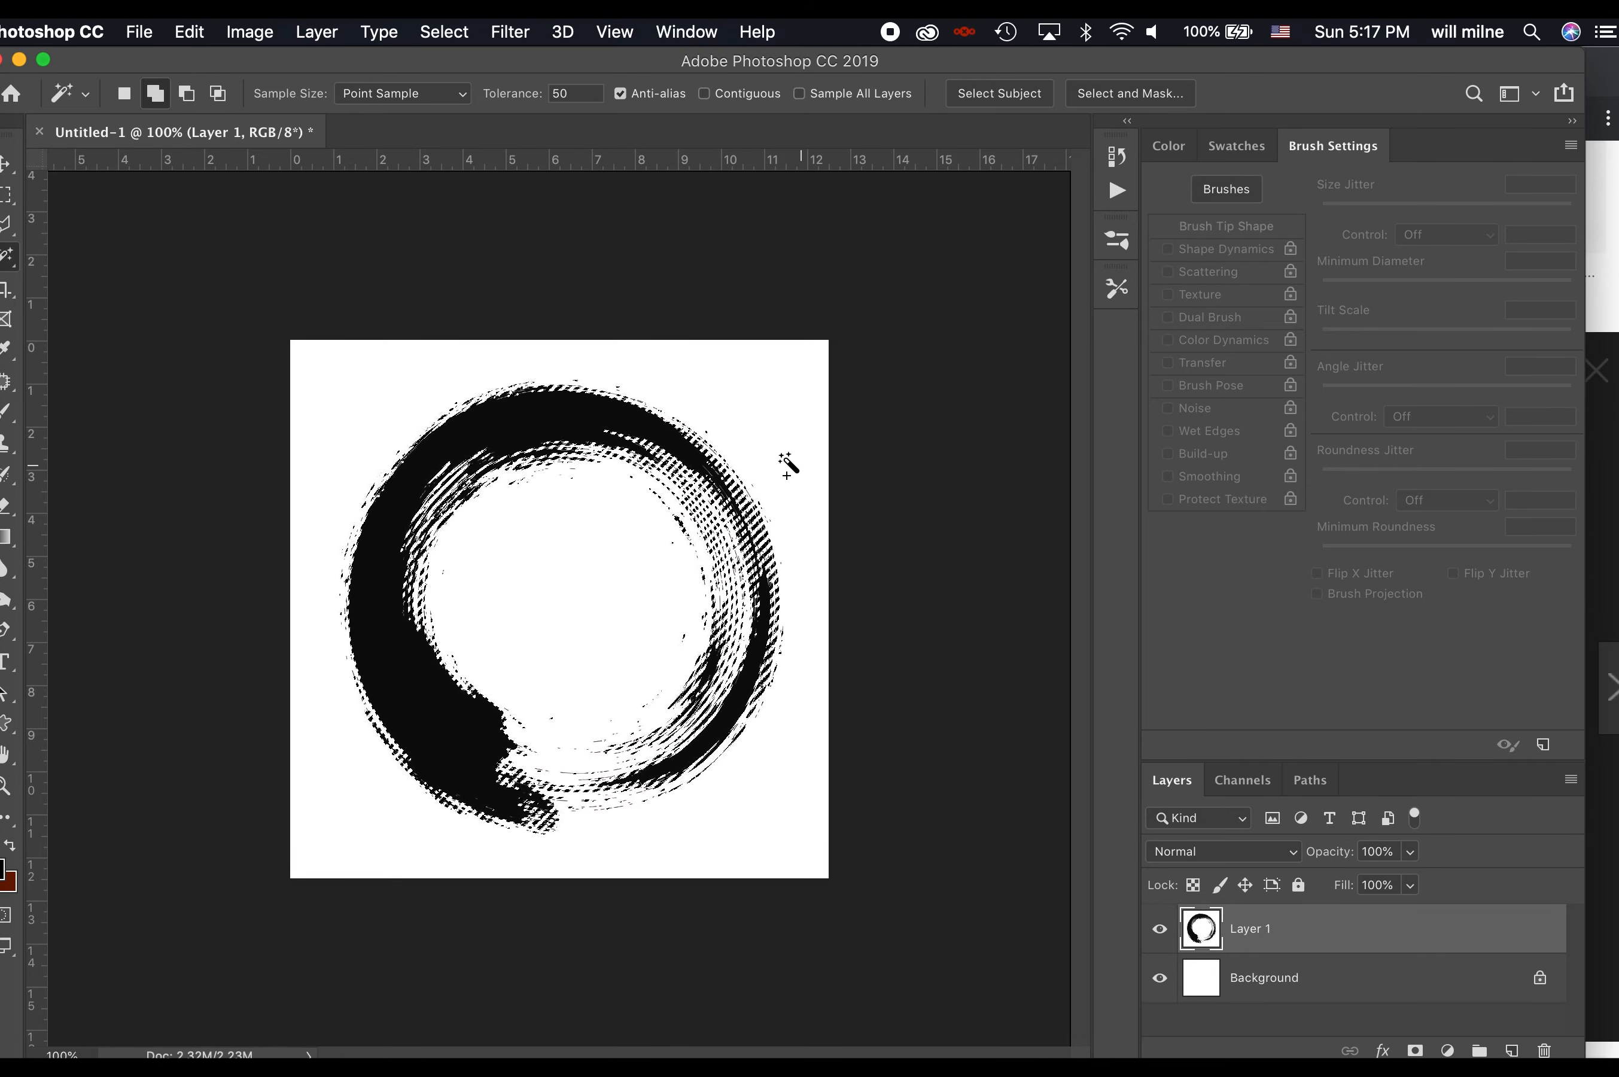
Define a brush preset from the selected circle, name it "circular brush stroke", and activate the Brush tool
{"action": "left_click", "coordinate": [190, 32]}
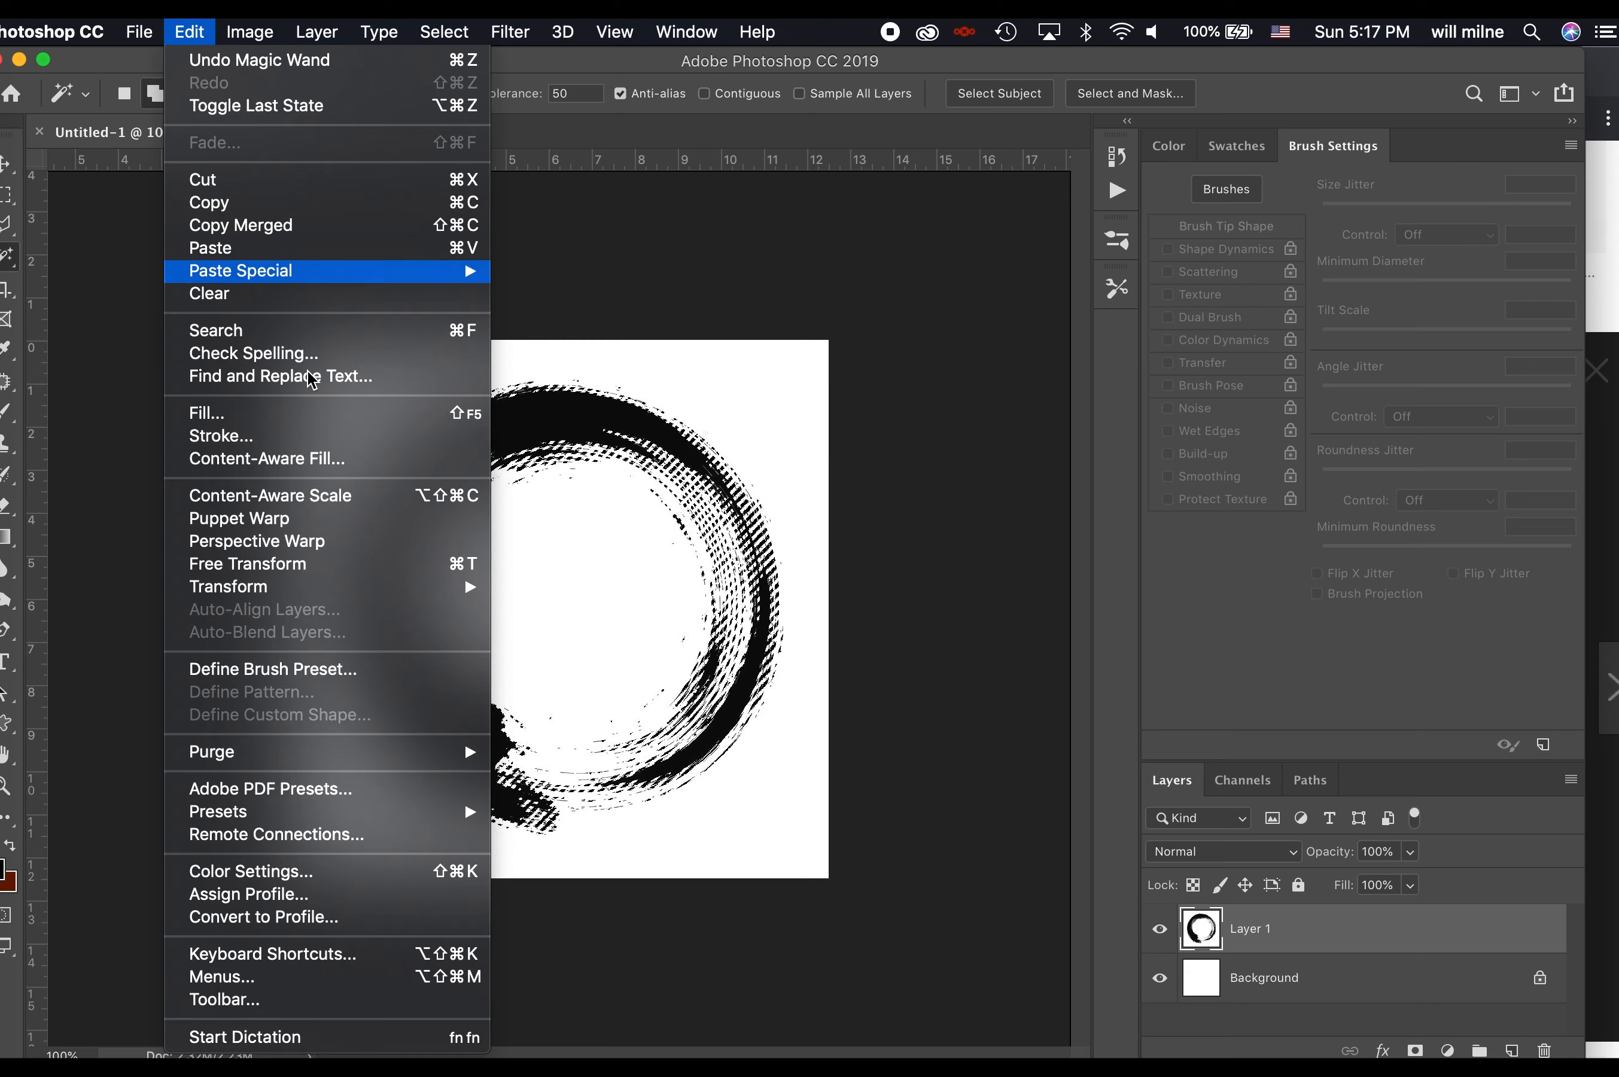
{"action": "left_click", "coordinate": [338, 674]}
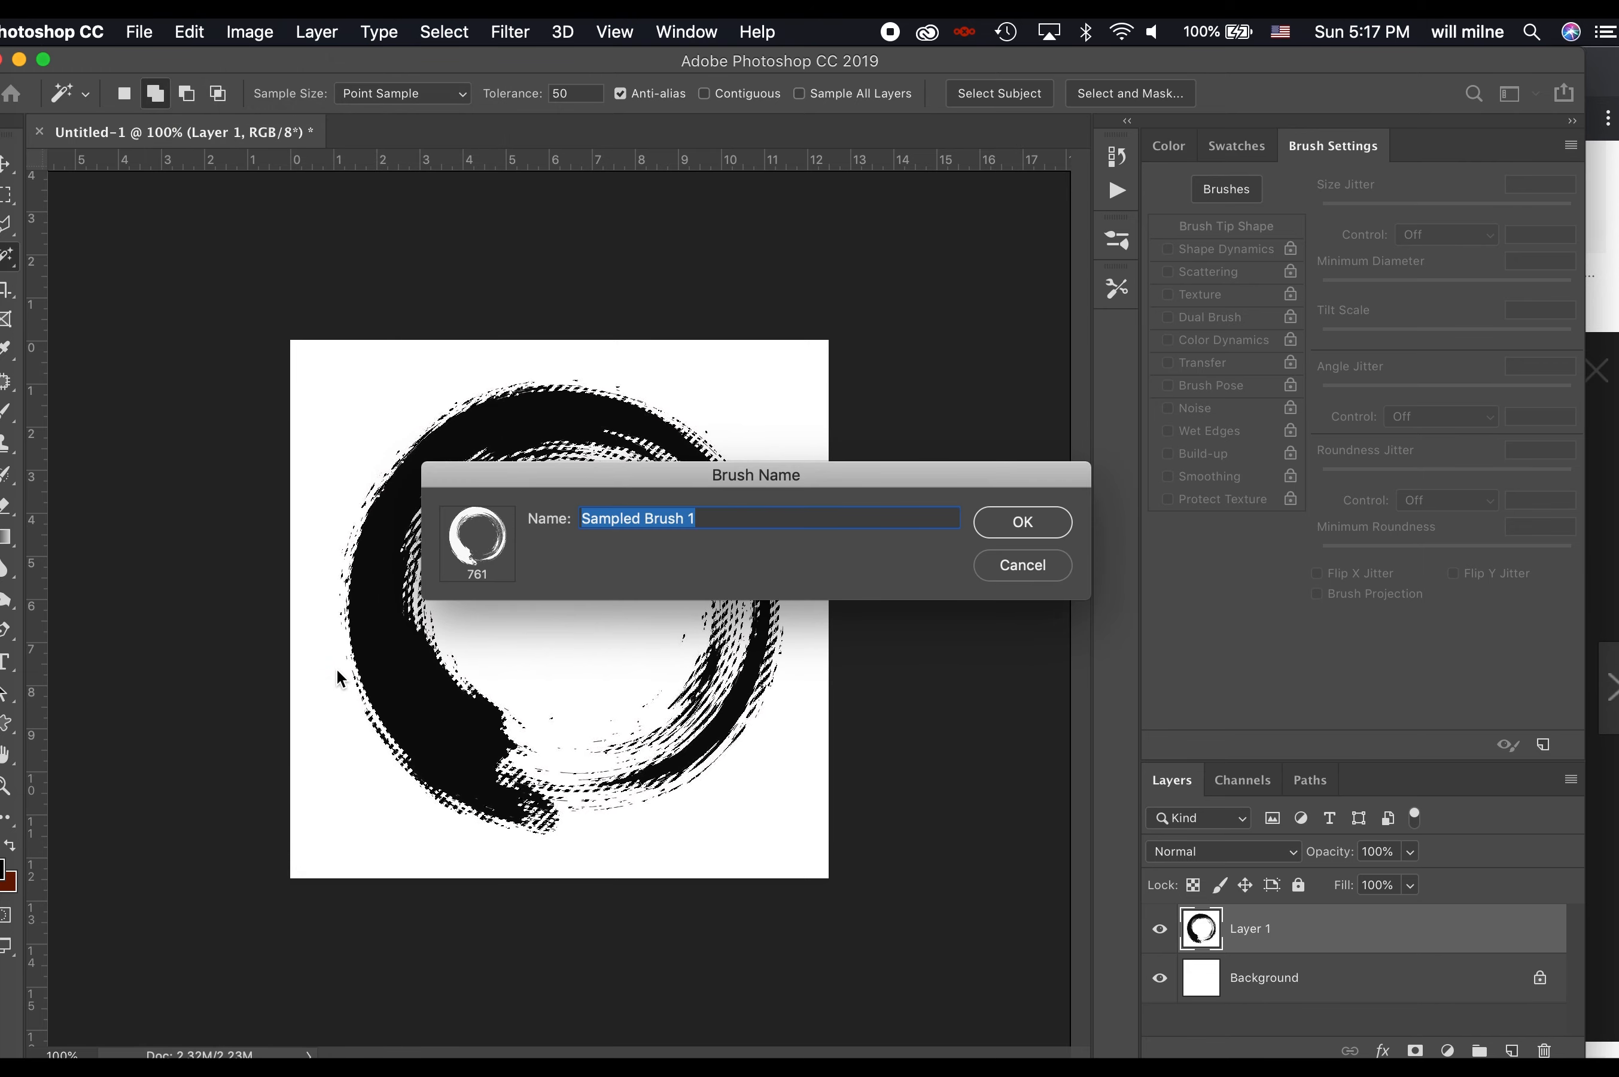
{"action": "type", "text": "circu"}
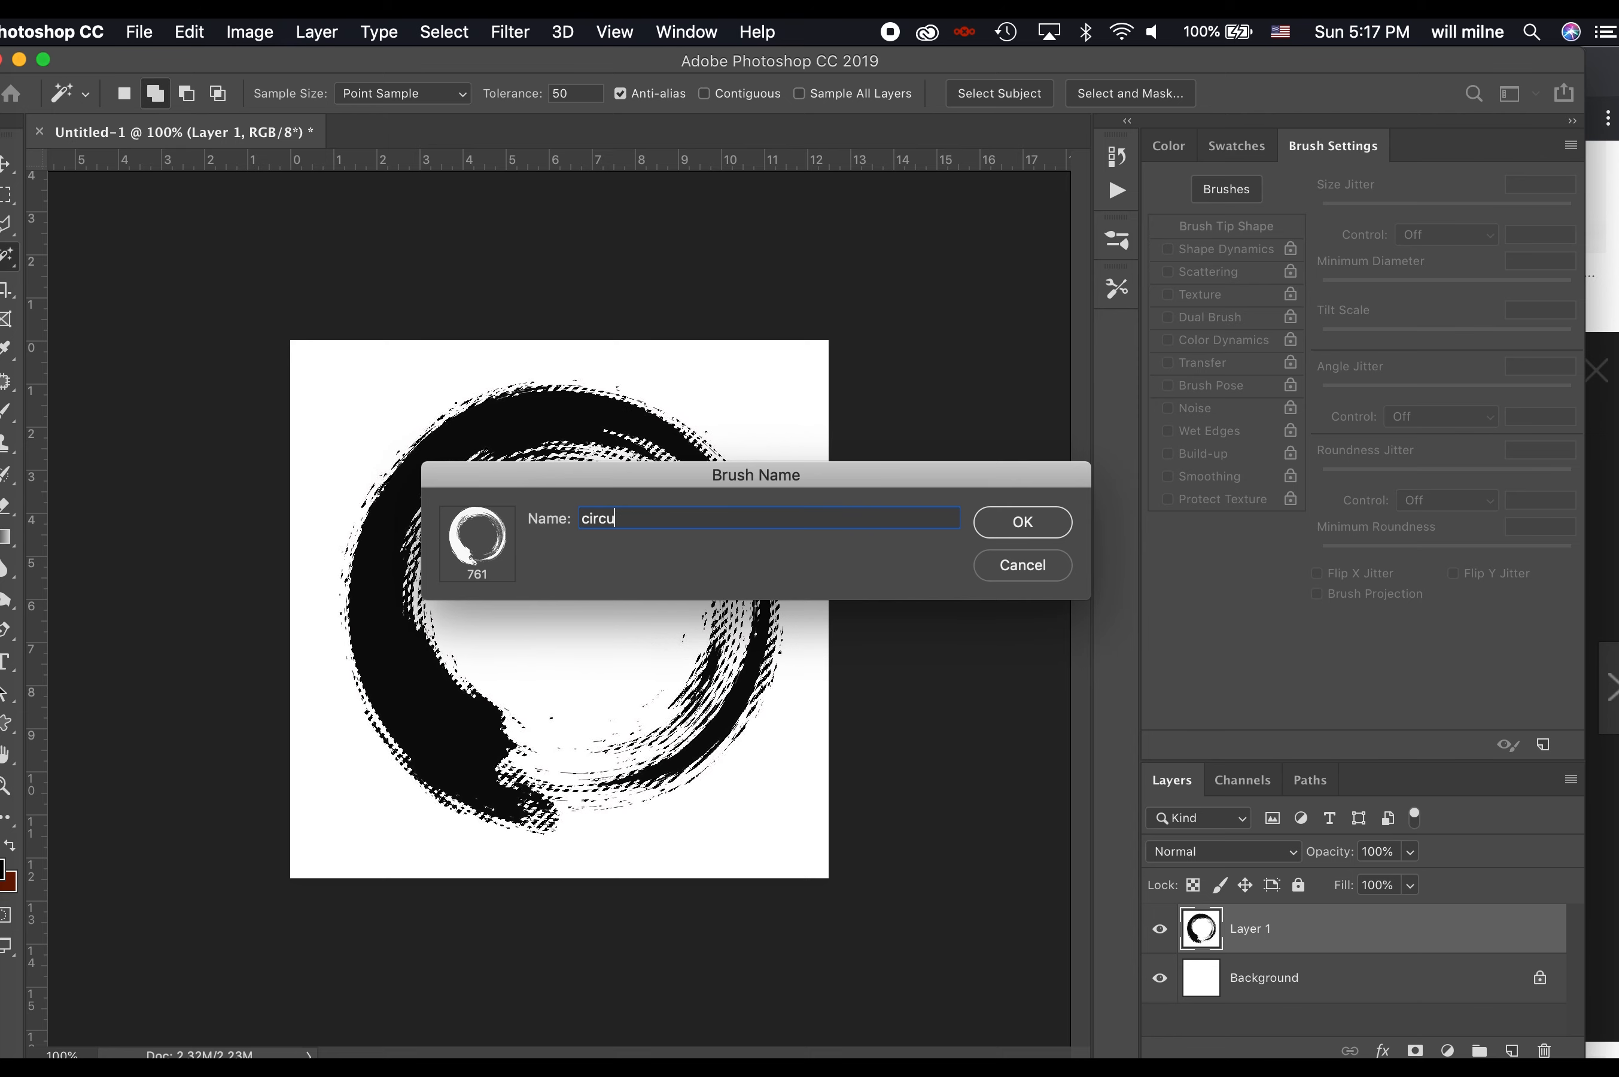
{"action": "type", "text": "lar brush stroke"}
{"action": "left_click", "coordinate": [1022, 523]}
{"action": "key", "text": "b"}
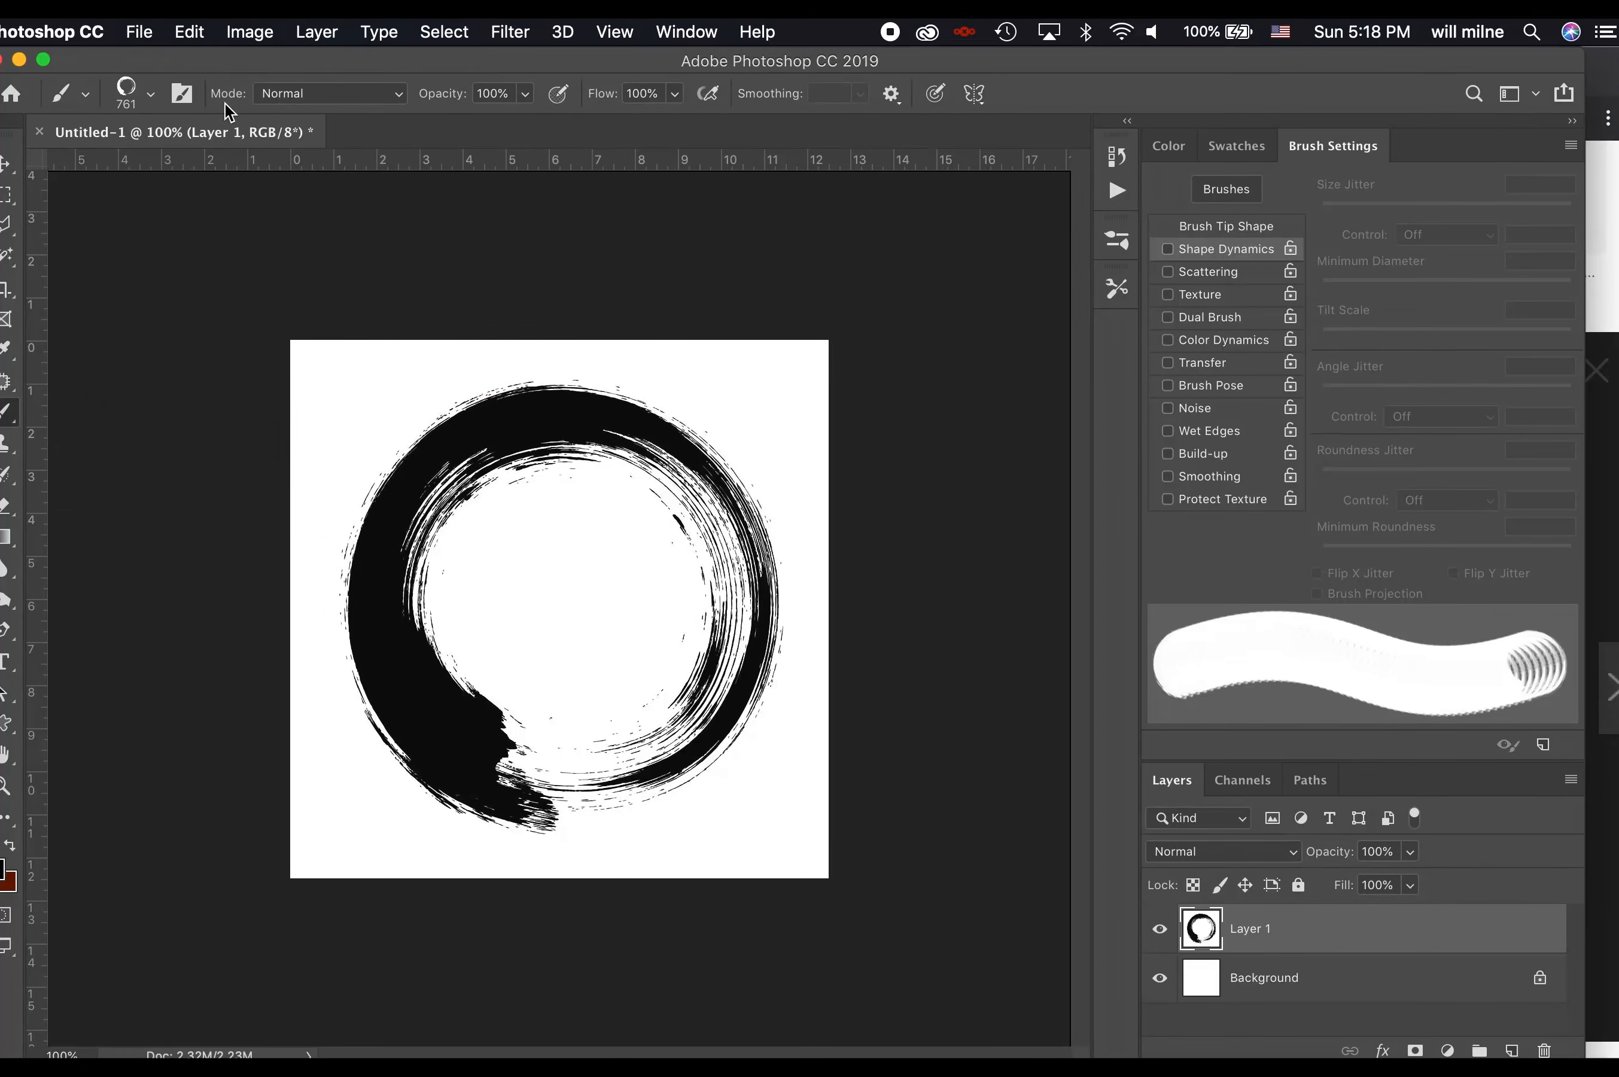
Switch to Finder and open self portrait.jpg from the Smart Objects and Filters folder in Photoshop
{"action": "left_click", "coordinate": [2, 93]}
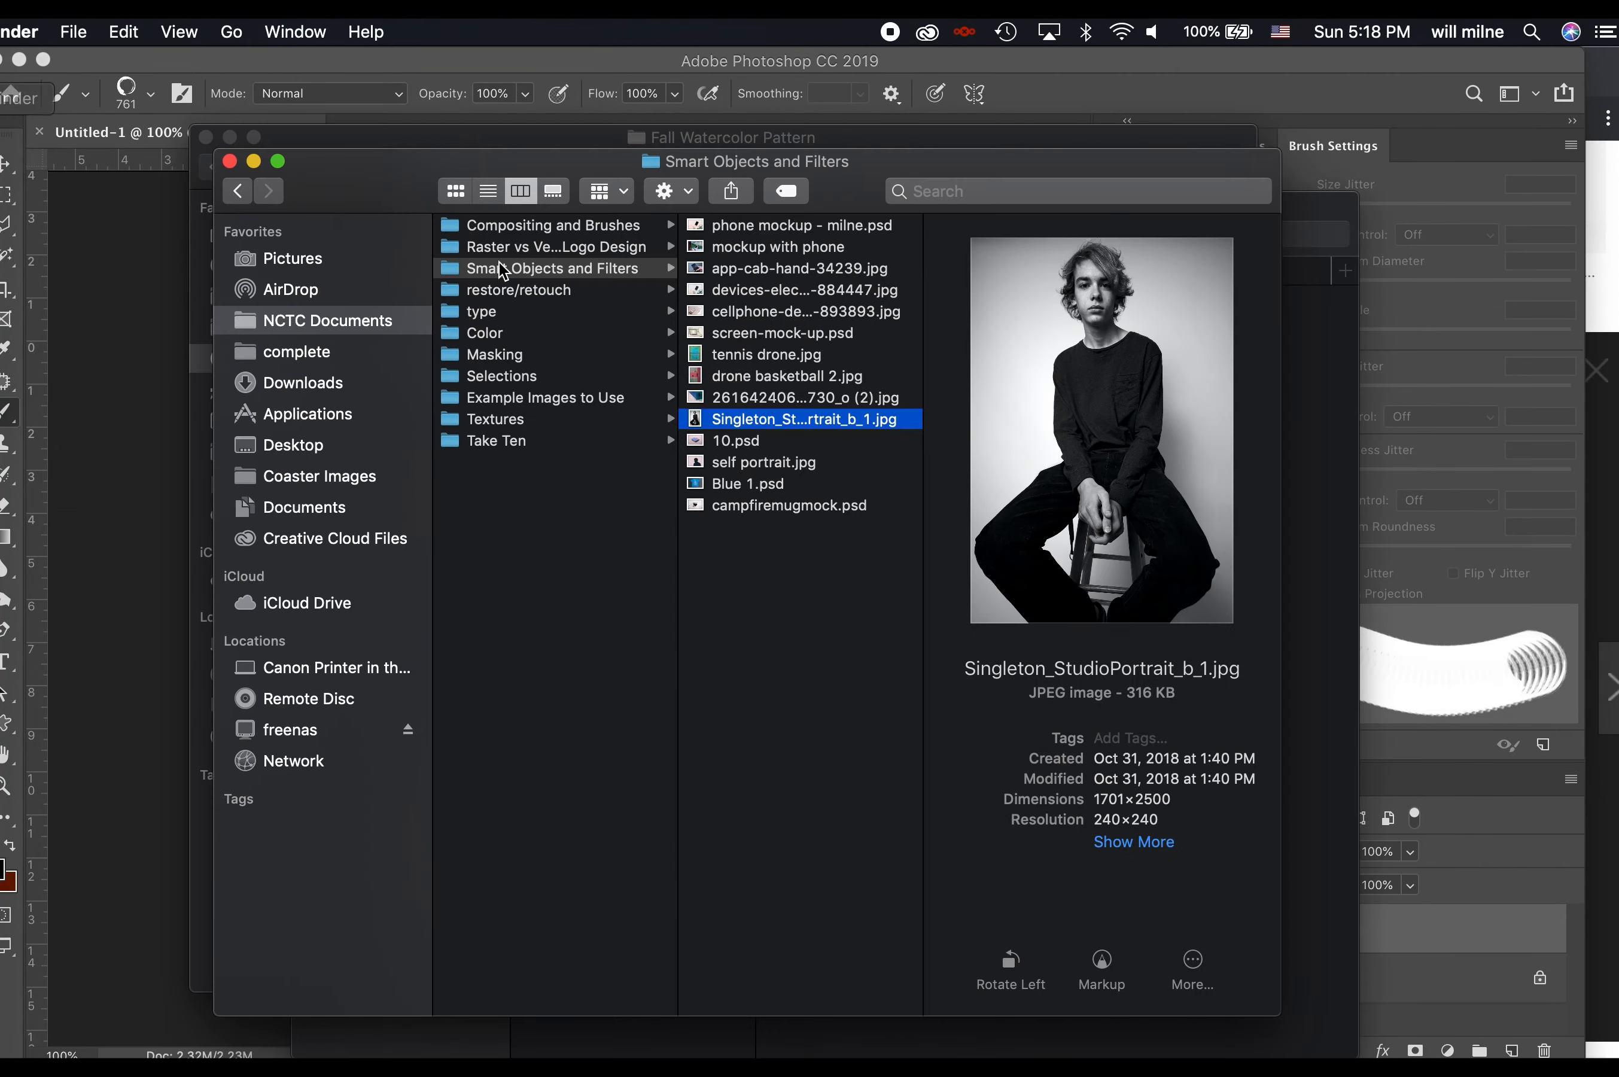
{"action": "mouse_move", "coordinate": [772, 472]}
{"action": "left_mouse_down"}
{"action": "mouse_move", "coordinate": [325, 477]}
{"action": "mouse_move", "coordinate": [661, 405]}
{"action": "mouse_move", "coordinate": [768, 483]}
{"action": "mouse_move", "coordinate": [760, 468]}
{"action": "left_mouse_up"}
{"action": "right_click", "coordinate": [753, 462]}
{"action": "mouse_move", "coordinate": [906, 494]}
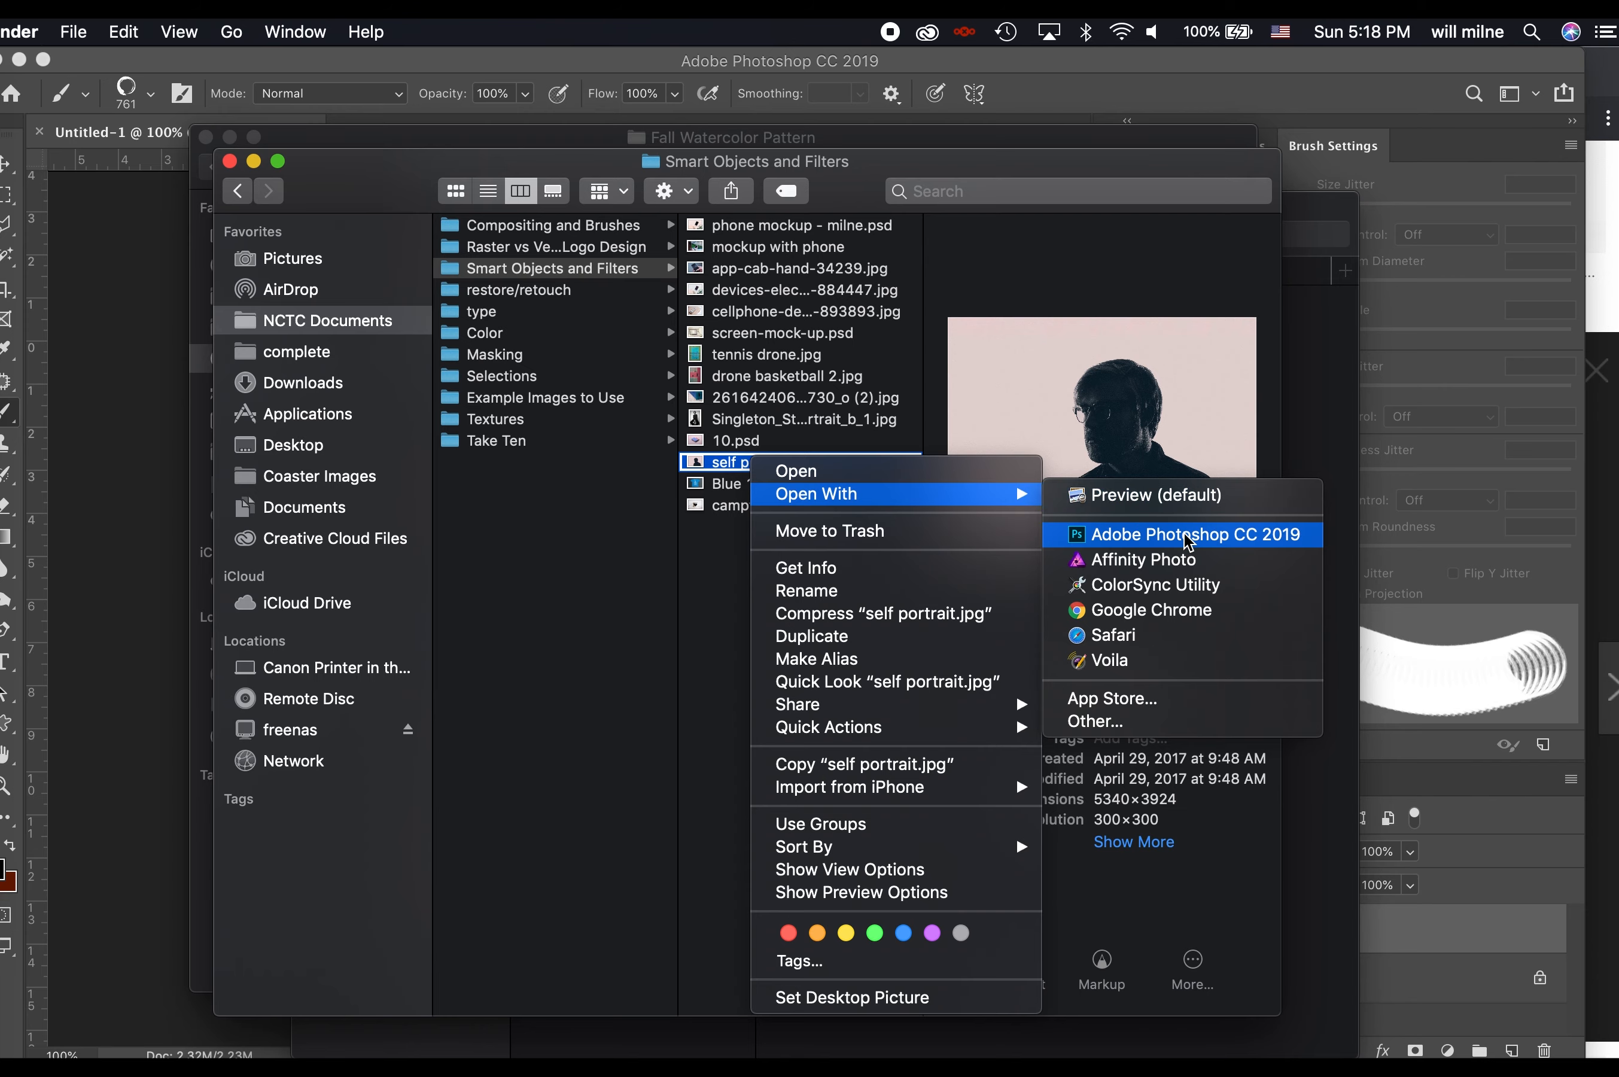
{"action": "left_click", "coordinate": [1184, 534]}
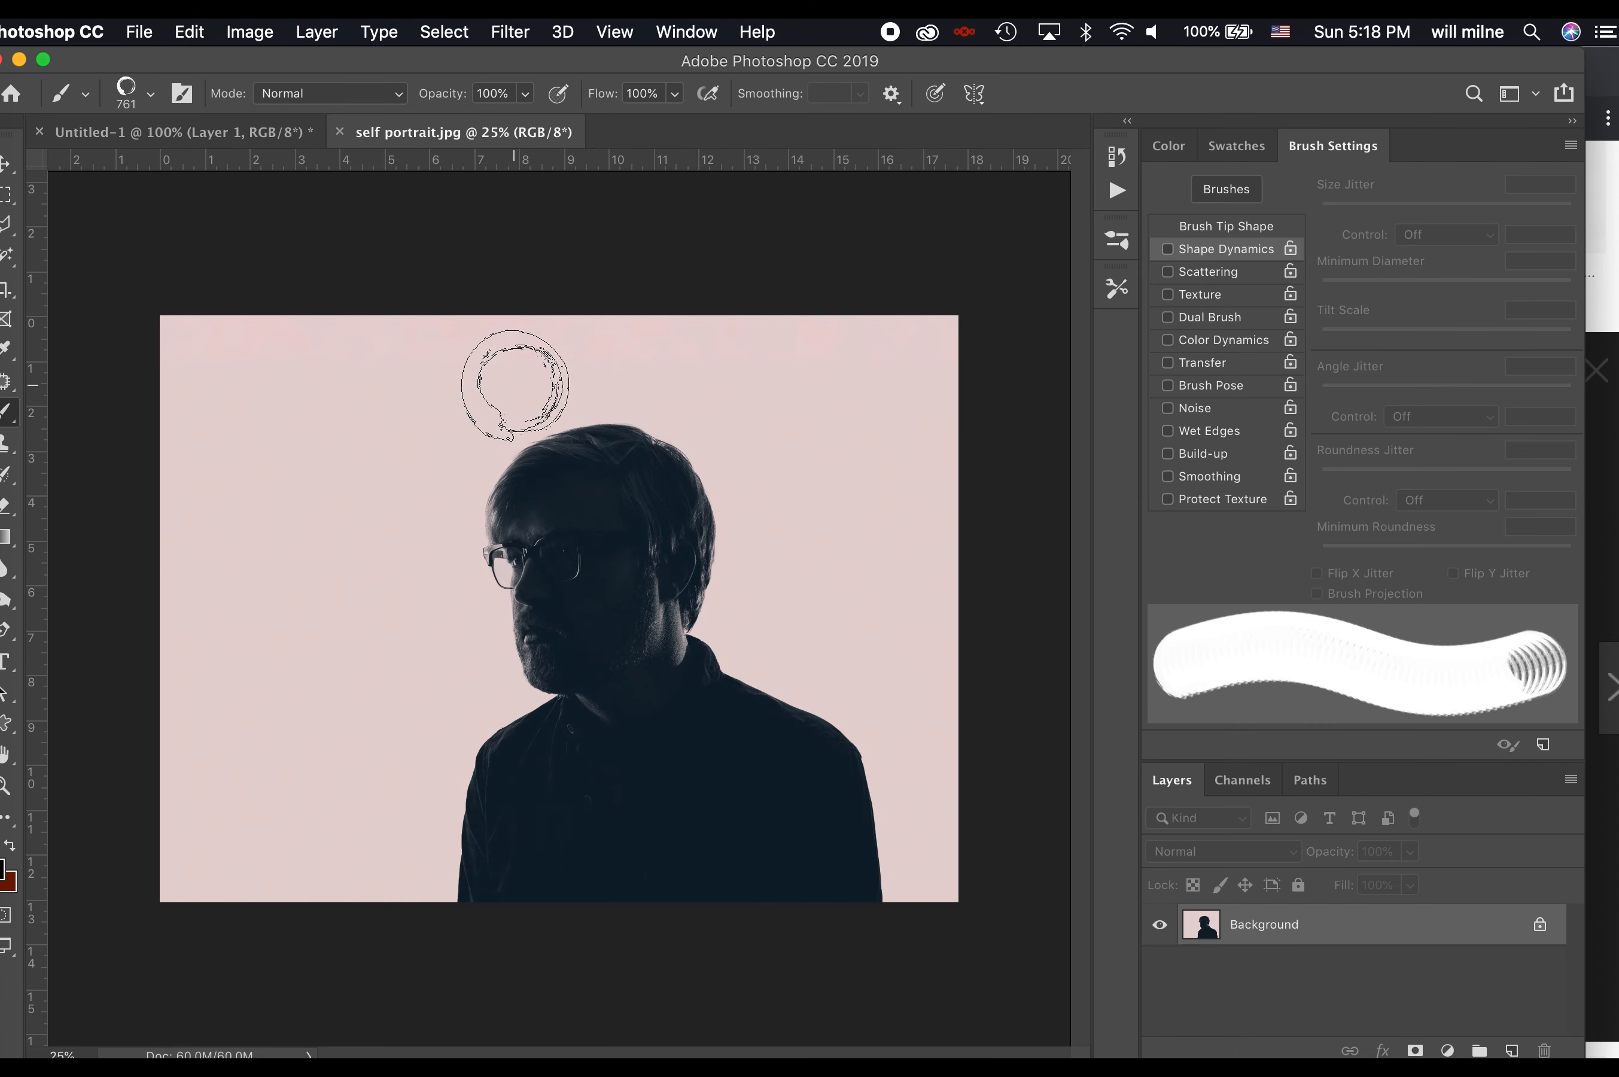
Add a new layer above the portrait and enlarge the circular brush to 4100 pixels
{"action": "key", "text": "bracketright"}
{"action": "key", "text": "bracketright"}
{"action": "key", "text": "bracketright"}
{"action": "key", "text": "bracketright"}
{"action": "key", "text": "bracketright"}
{"action": "key", "text": "bracketright"}
{"action": "key", "text": "bracketright"}
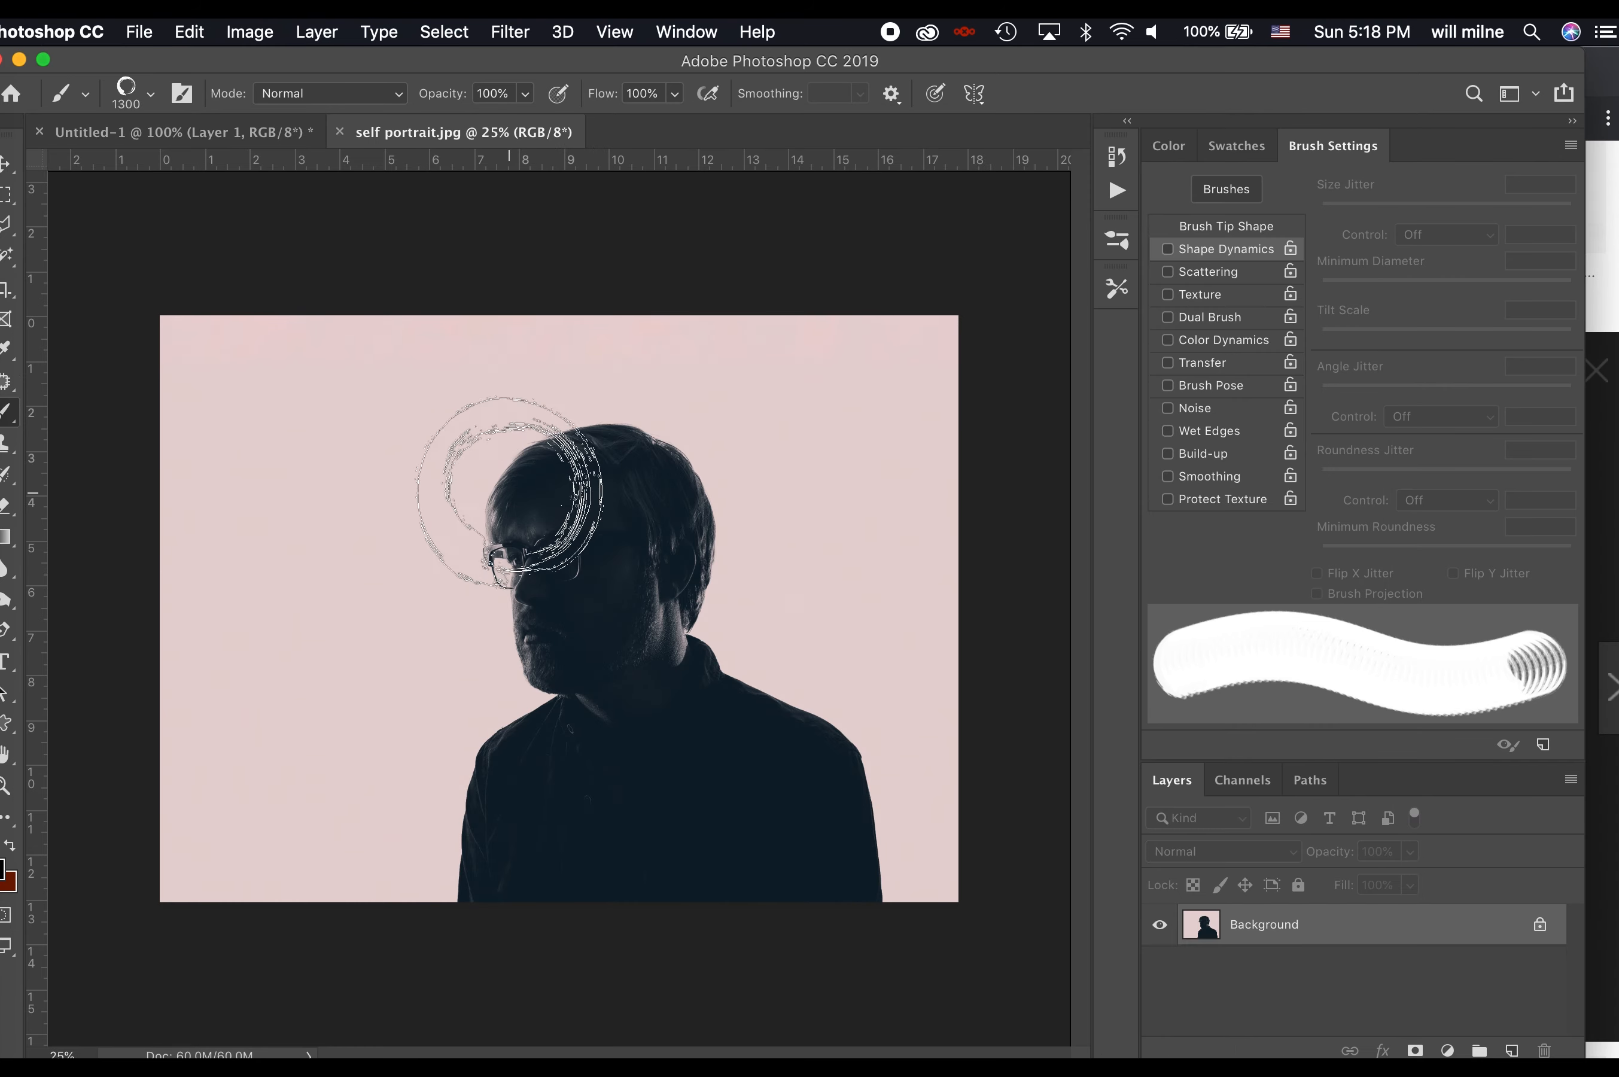
{"action": "left_click", "coordinate": [1515, 1047]}
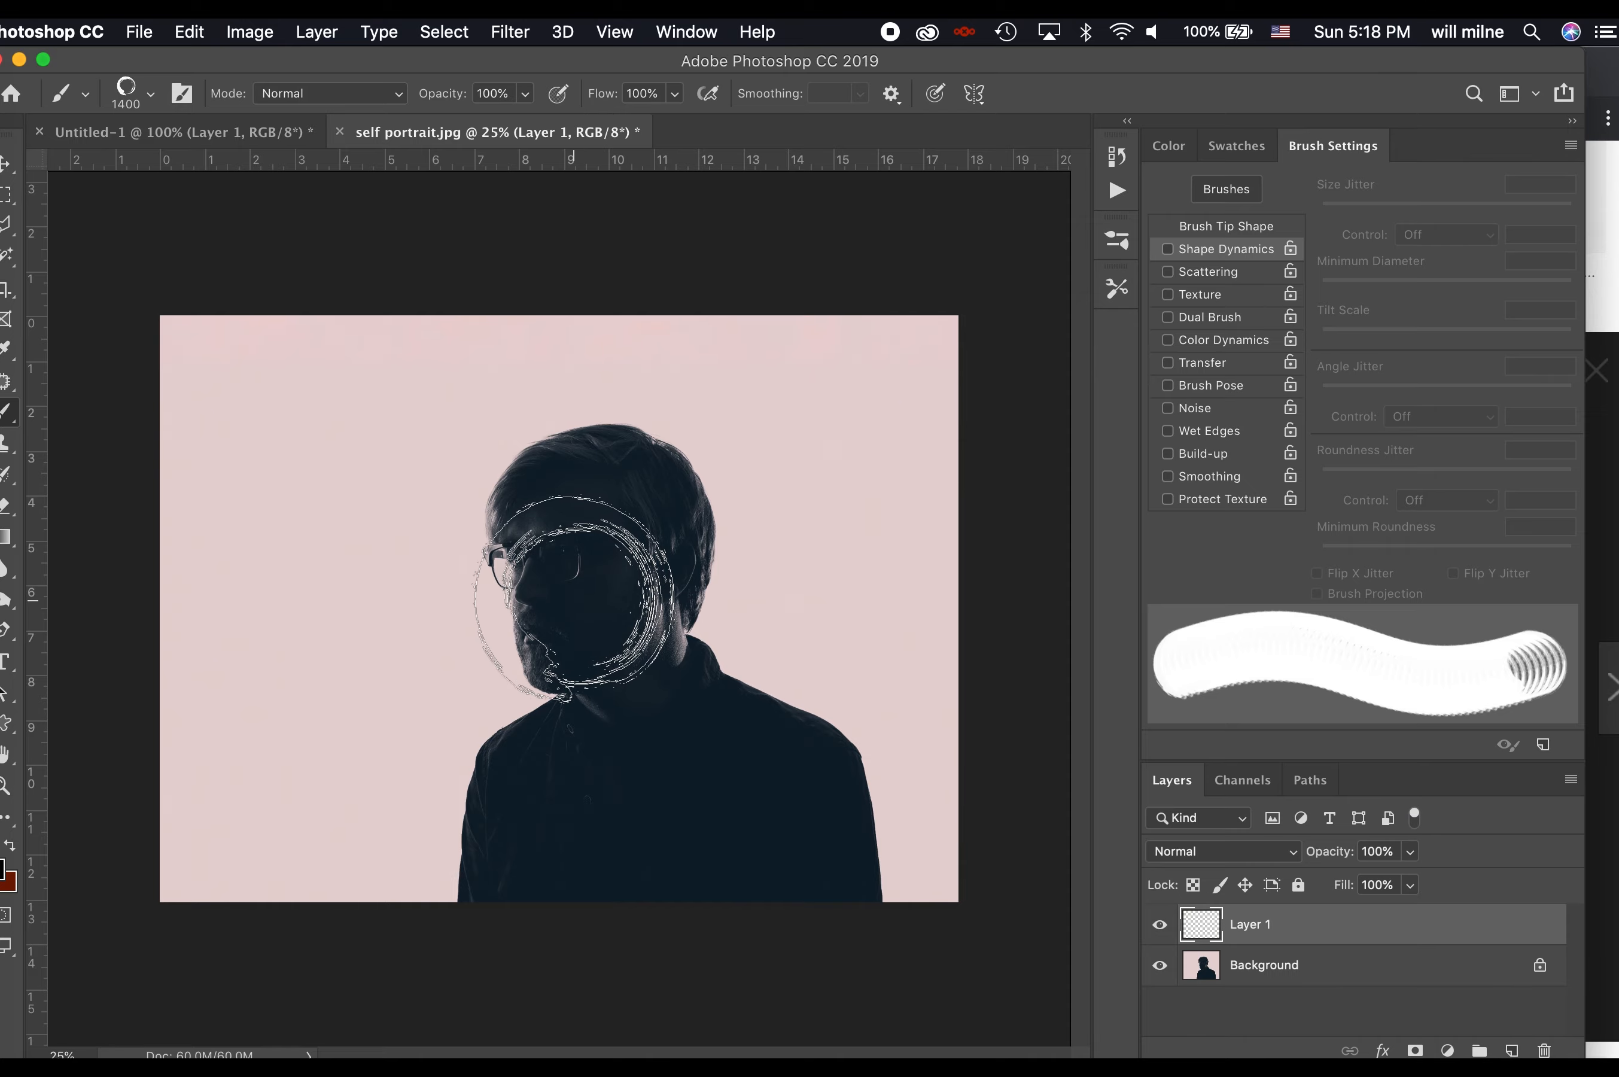
{"action": "key", "text": "bracketright"}
{"action": "key", "text": "bracketright"}
{"action": "key", "text": "bracketright"}
{"action": "key", "text": "bracketright"}
{"action": "key", "text": "bracketright"}
{"action": "key", "text": "bracketright"}
{"action": "key", "text": "bracketright"}
{"action": "key", "text": "bracketright"}
{"action": "key", "text": "bracketright"}
{"action": "key", "text": "bracketright"}
{"action": "key", "text": "bracketright"}
{"action": "key", "text": "bracketright"}
{"action": "key", "text": "bracketright"}
{"action": "key", "text": "bracketright"}
{"action": "key", "text": "bracketright"}
{"action": "key", "text": "bracketright"}
{"action": "key", "text": "bracketright"}
{"action": "key", "text": "bracketright"}
{"action": "key", "text": "bracketright"}
{"action": "key", "text": "bracketright"}
{"action": "key", "text": "bracketright"}
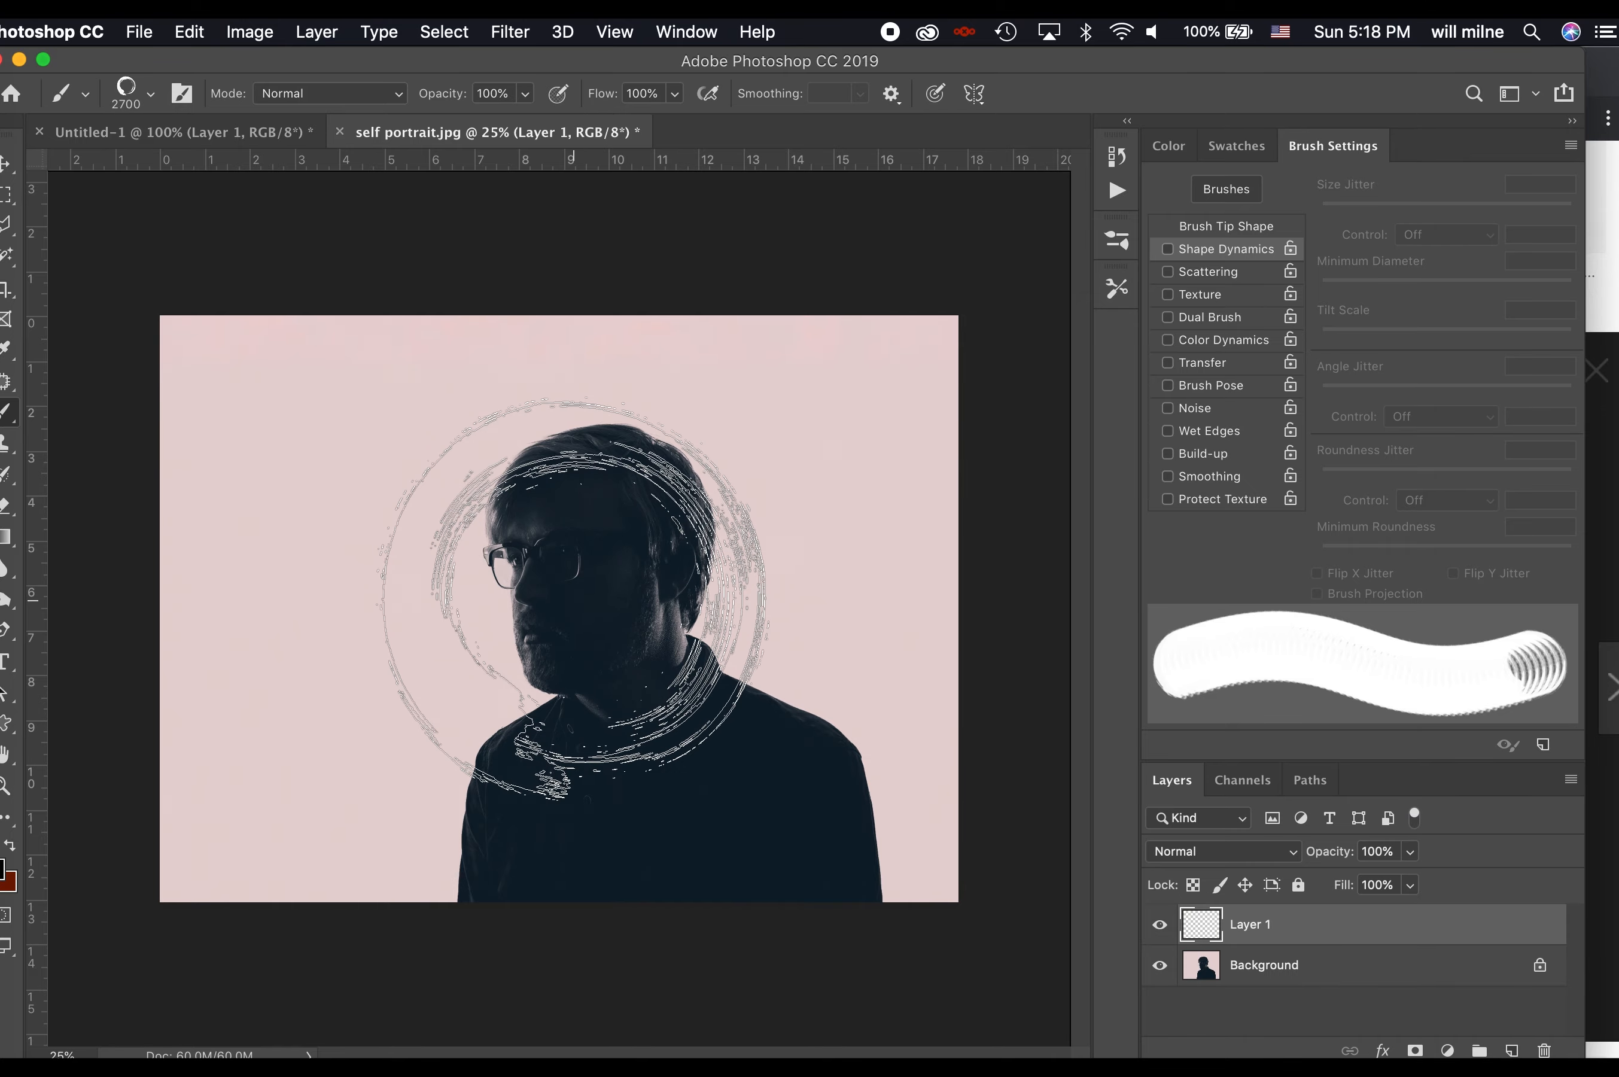
{"action": "key", "text": "bracketright"}
{"action": "key", "text": "bracketright"}
{"action": "key", "text": "bracketright"}
{"action": "key", "text": "bracketright"}
{"action": "key", "text": "bracketright"}
{"action": "key", "text": "bracketright"}
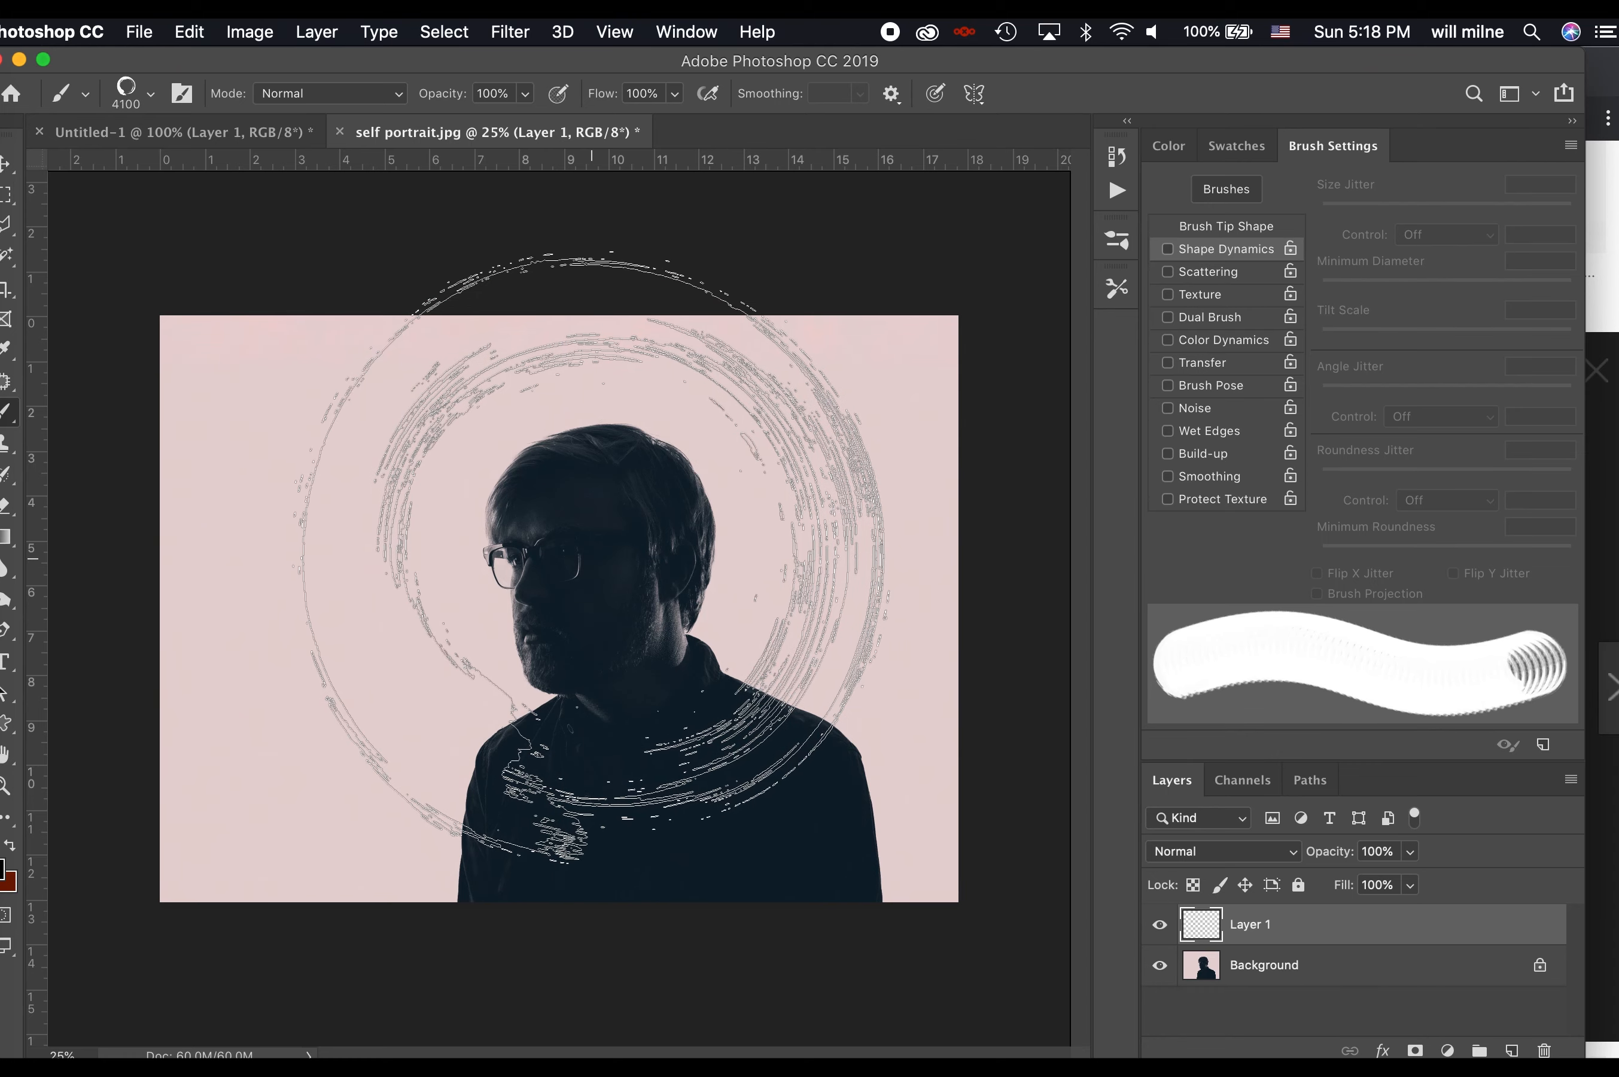
Try a single black stamp of the circular brush around the man's head, and undo it
{"action": "left_click", "coordinate": [590, 558]}
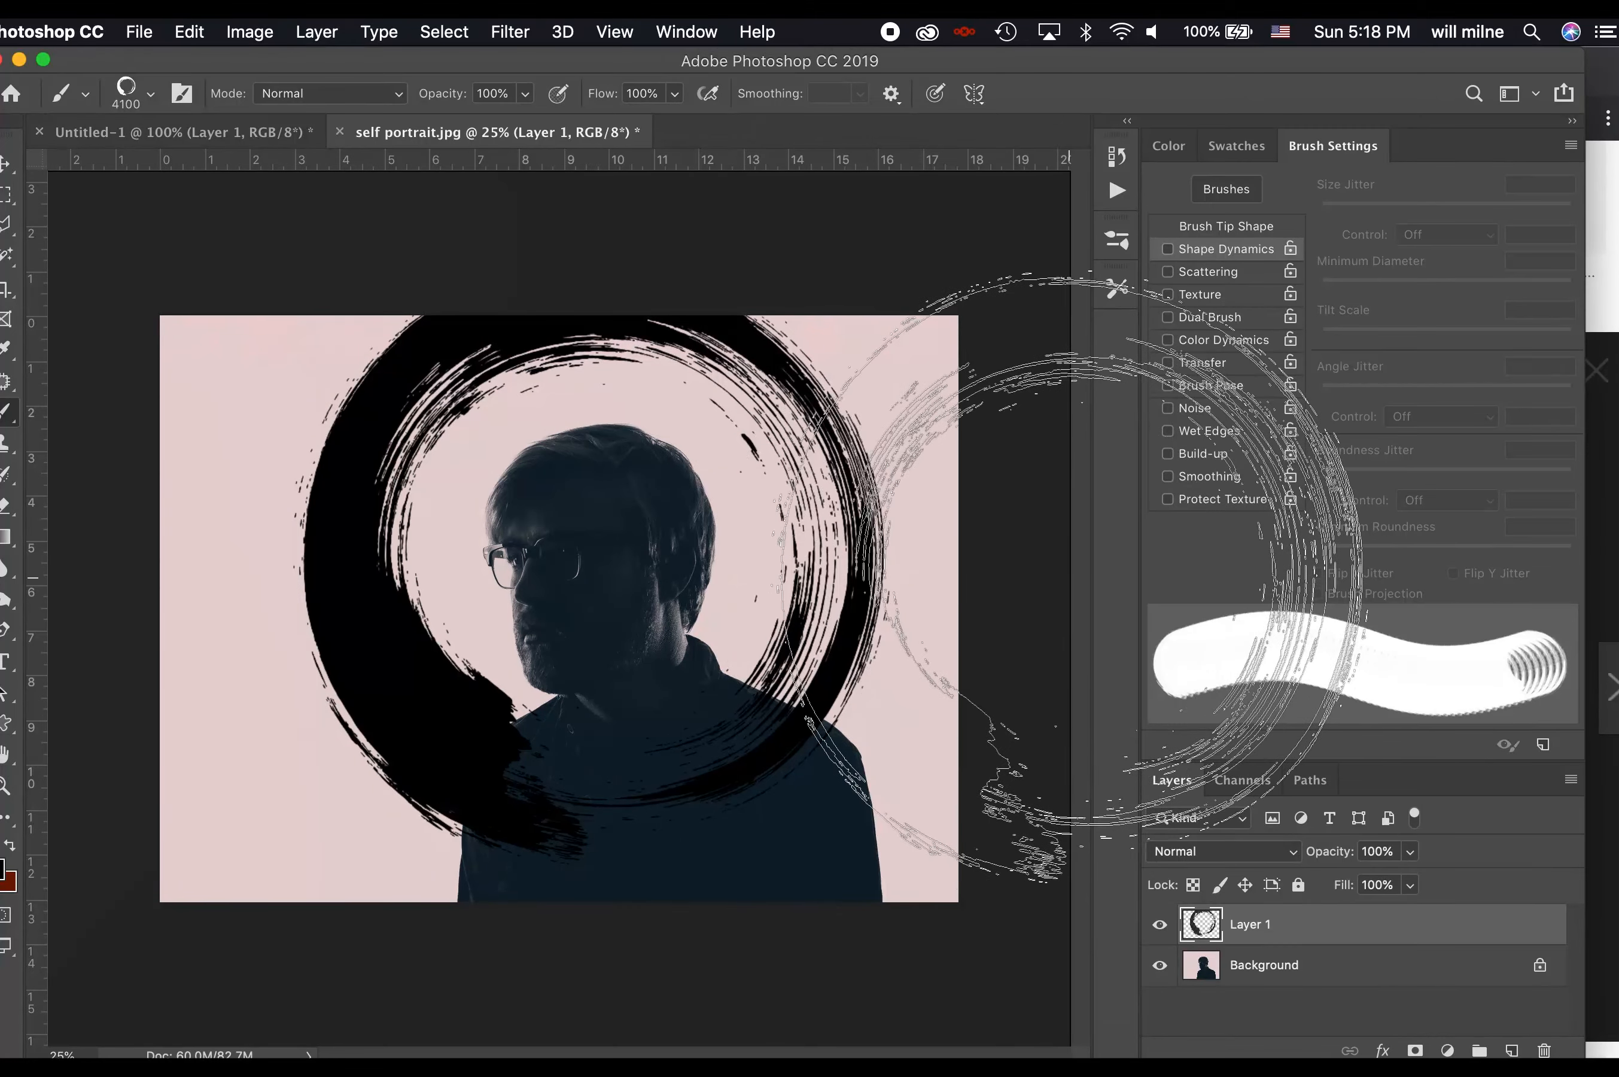
{"action": "key", "text": "super+z"}
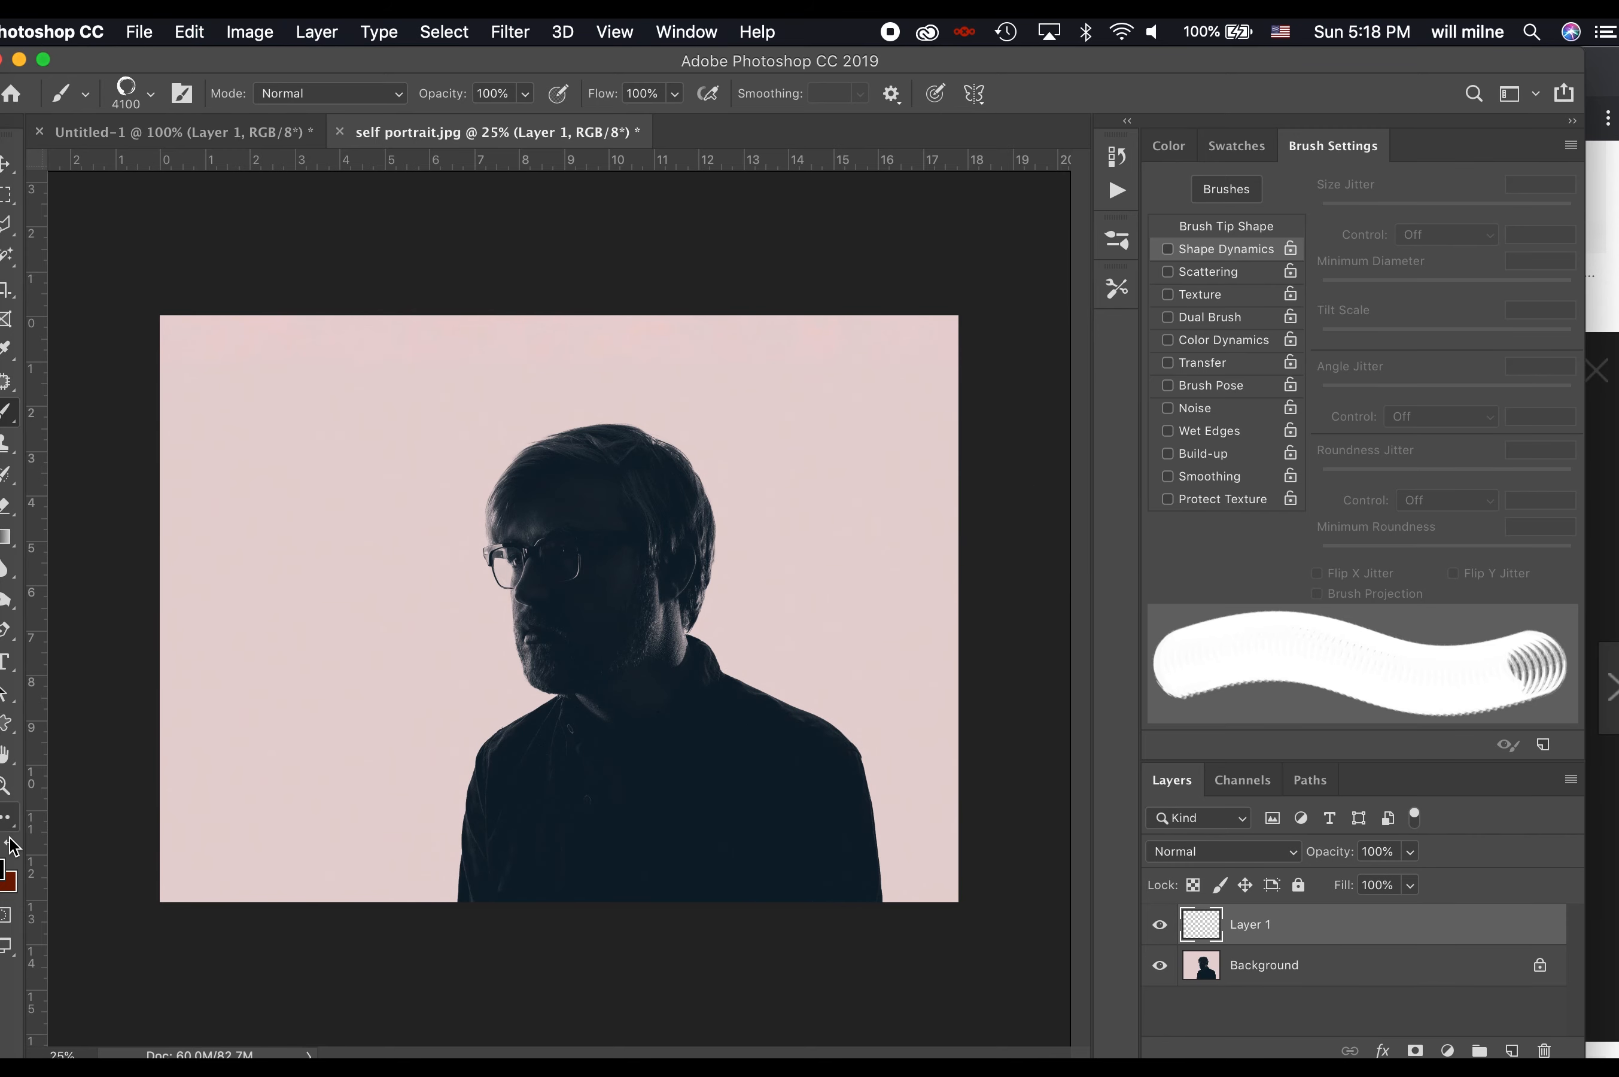
Set the foreground color to white (ffffff) and return to the Brush tool
{"action": "left_click", "coordinate": [4, 876]}
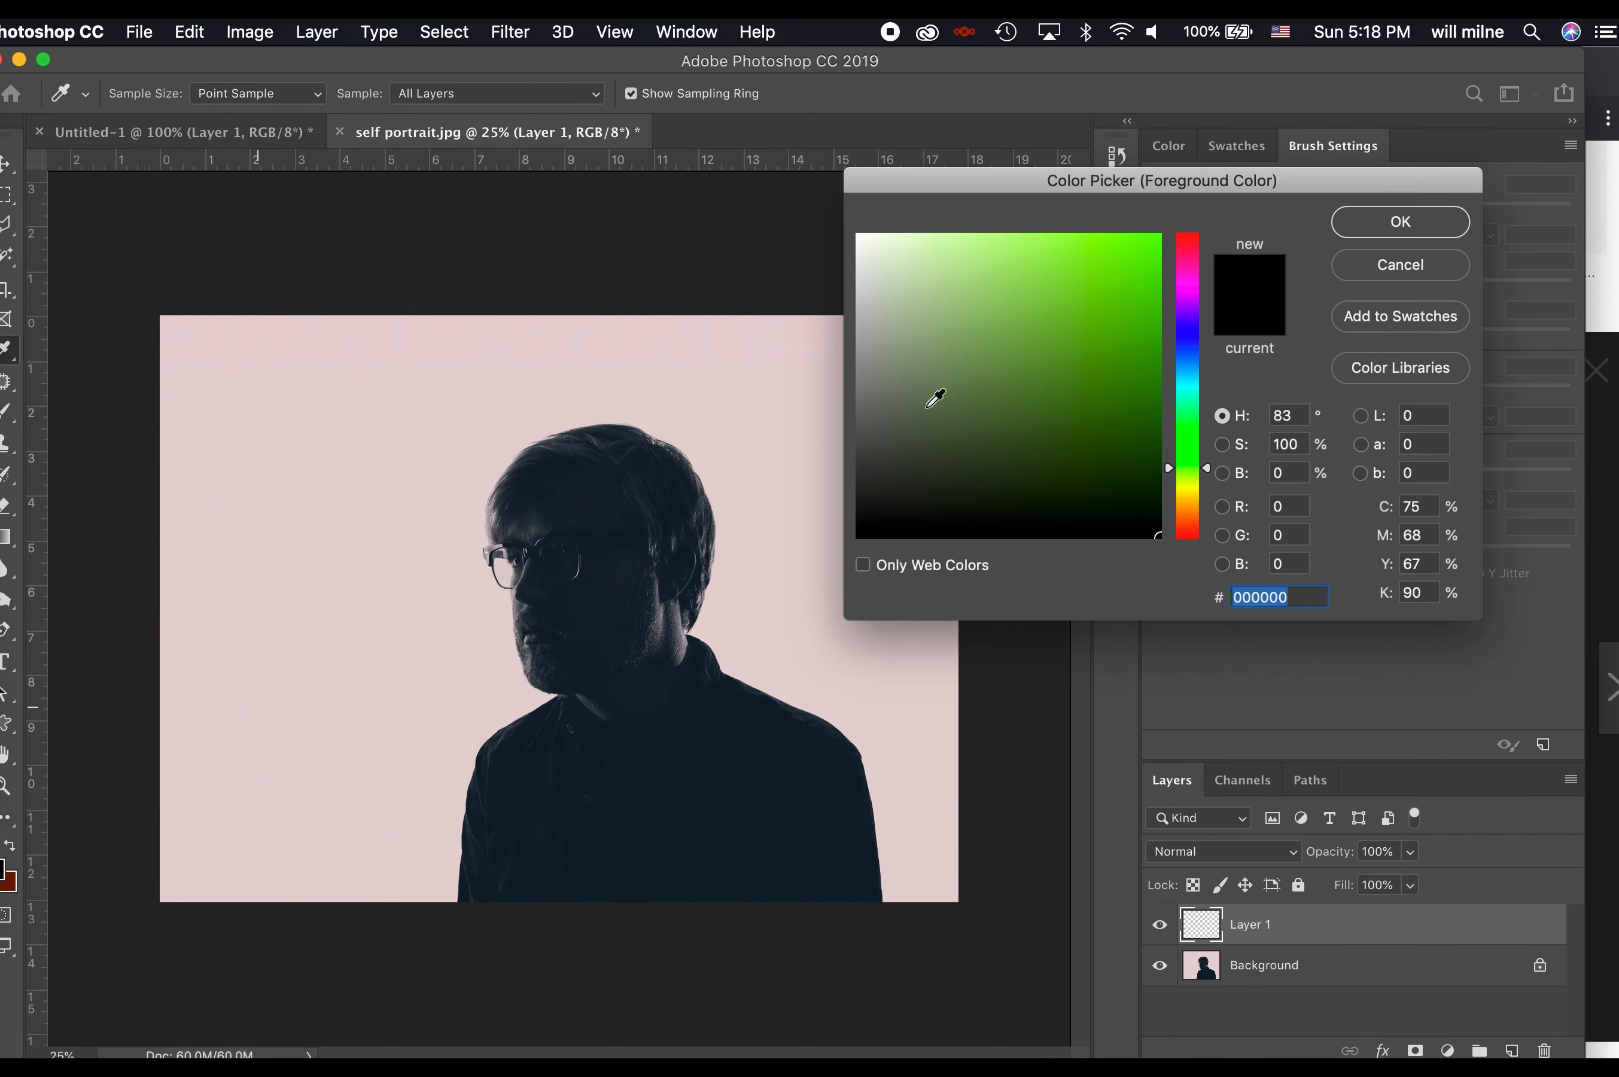
{"action": "left_click_drag", "start_coordinate": [911, 302], "coordinate": [852, 224]}
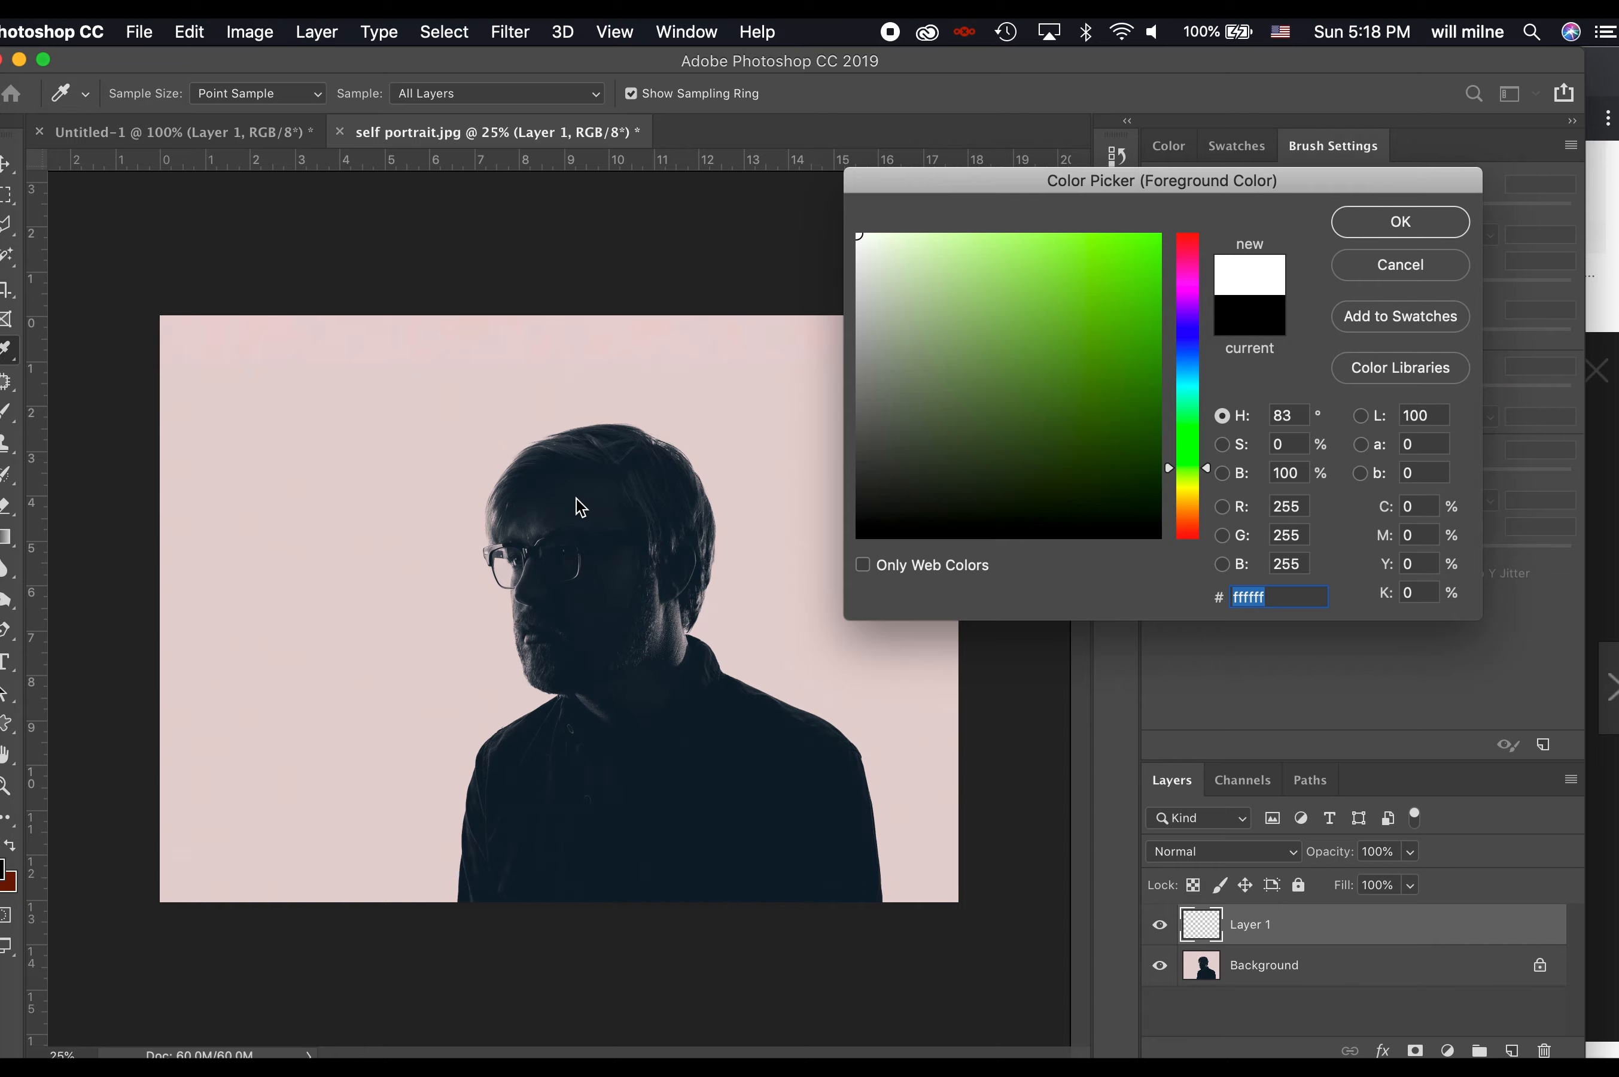
{"action": "key", "text": "Return"}
{"action": "key", "text": "b"}
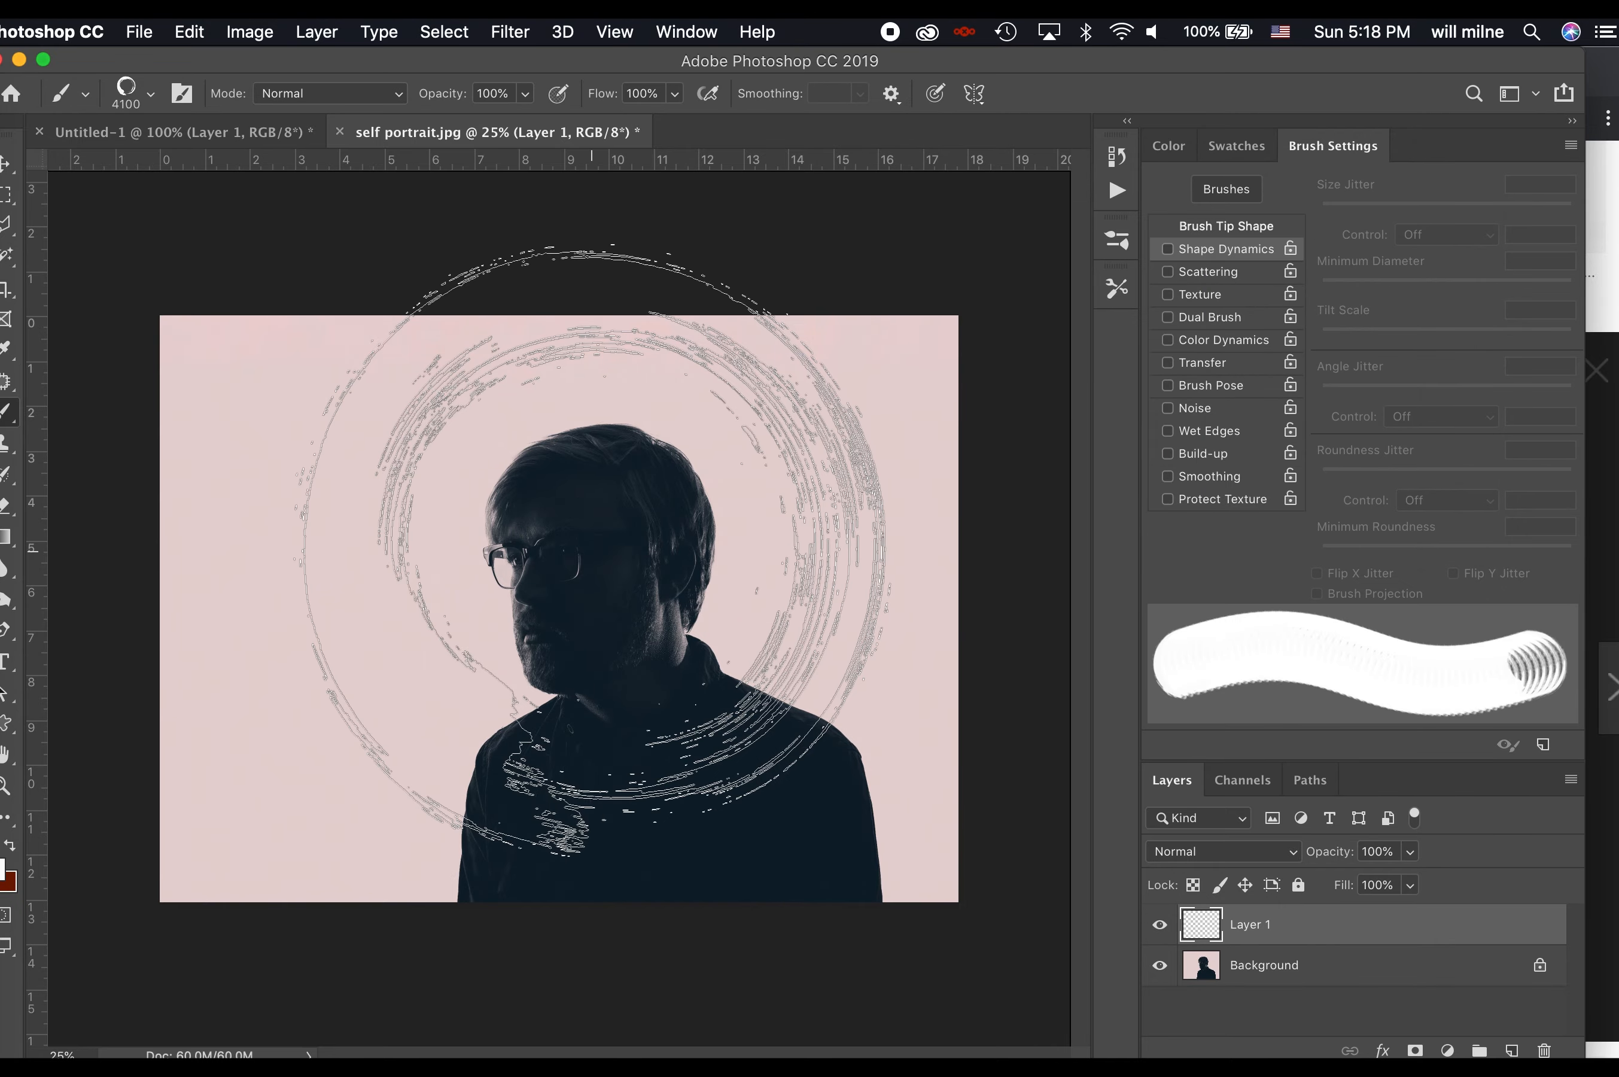
Try single white stamps of the circular brush around the man's head, undoing each attempt
{"action": "left_click", "coordinate": [601, 575]}
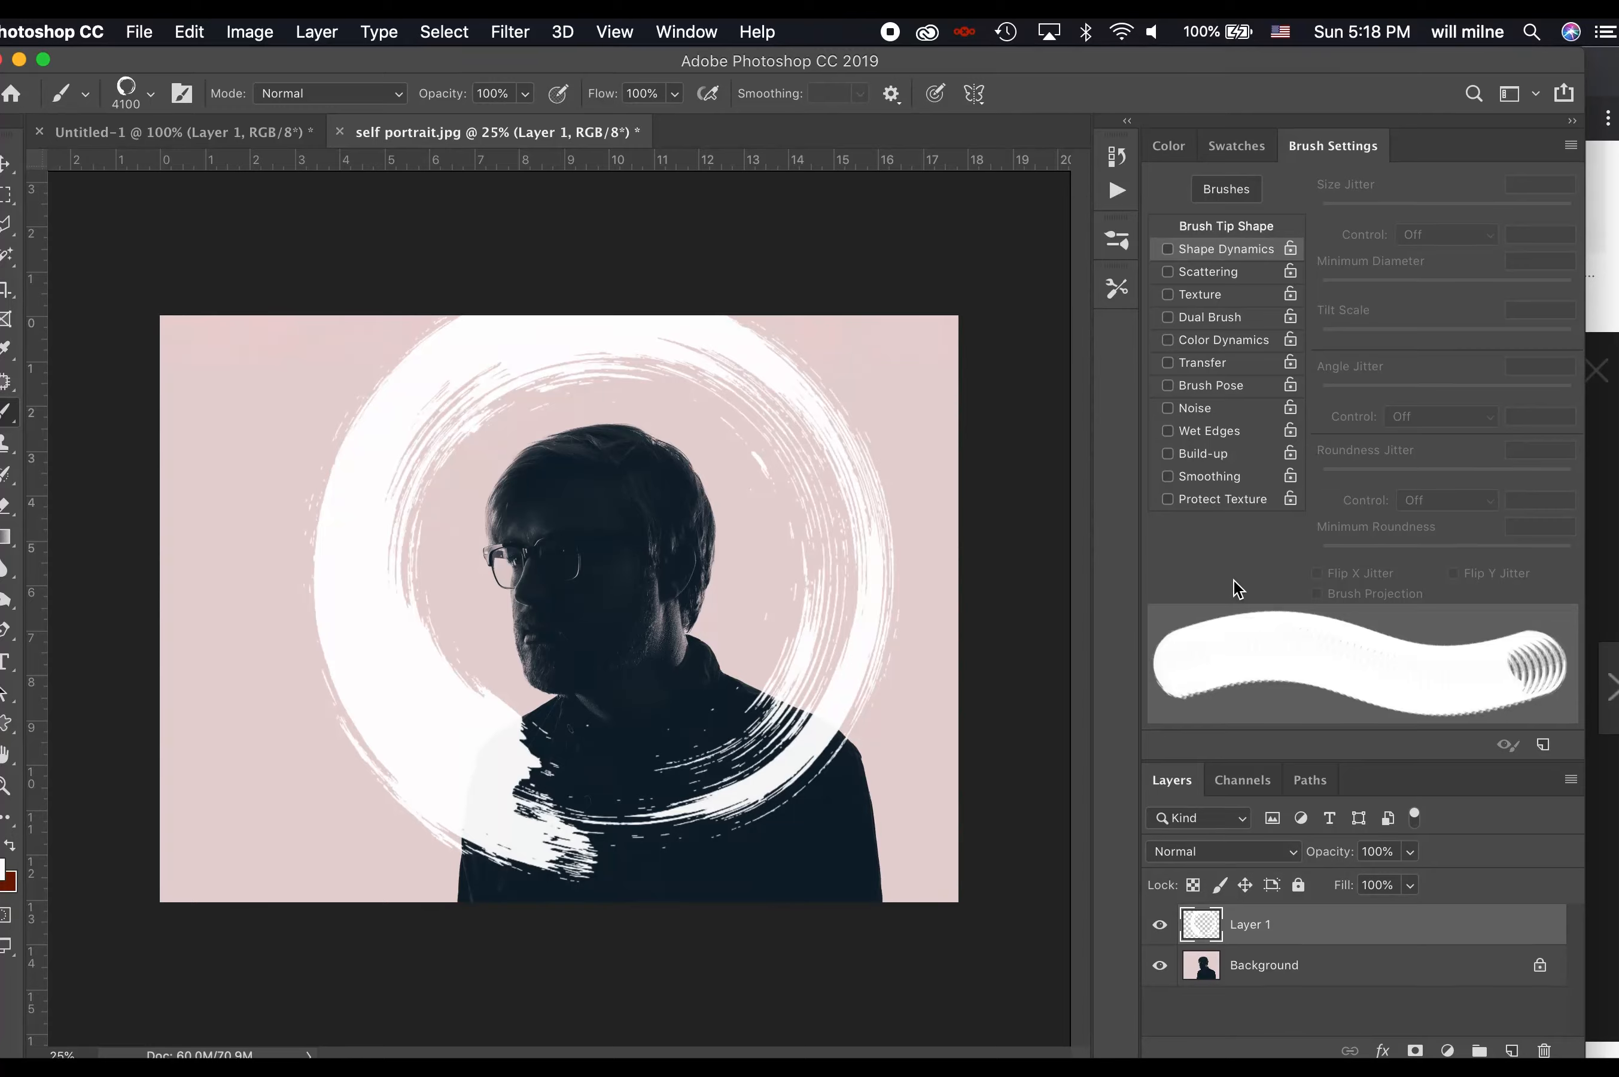
{"action": "key", "text": "super+z"}
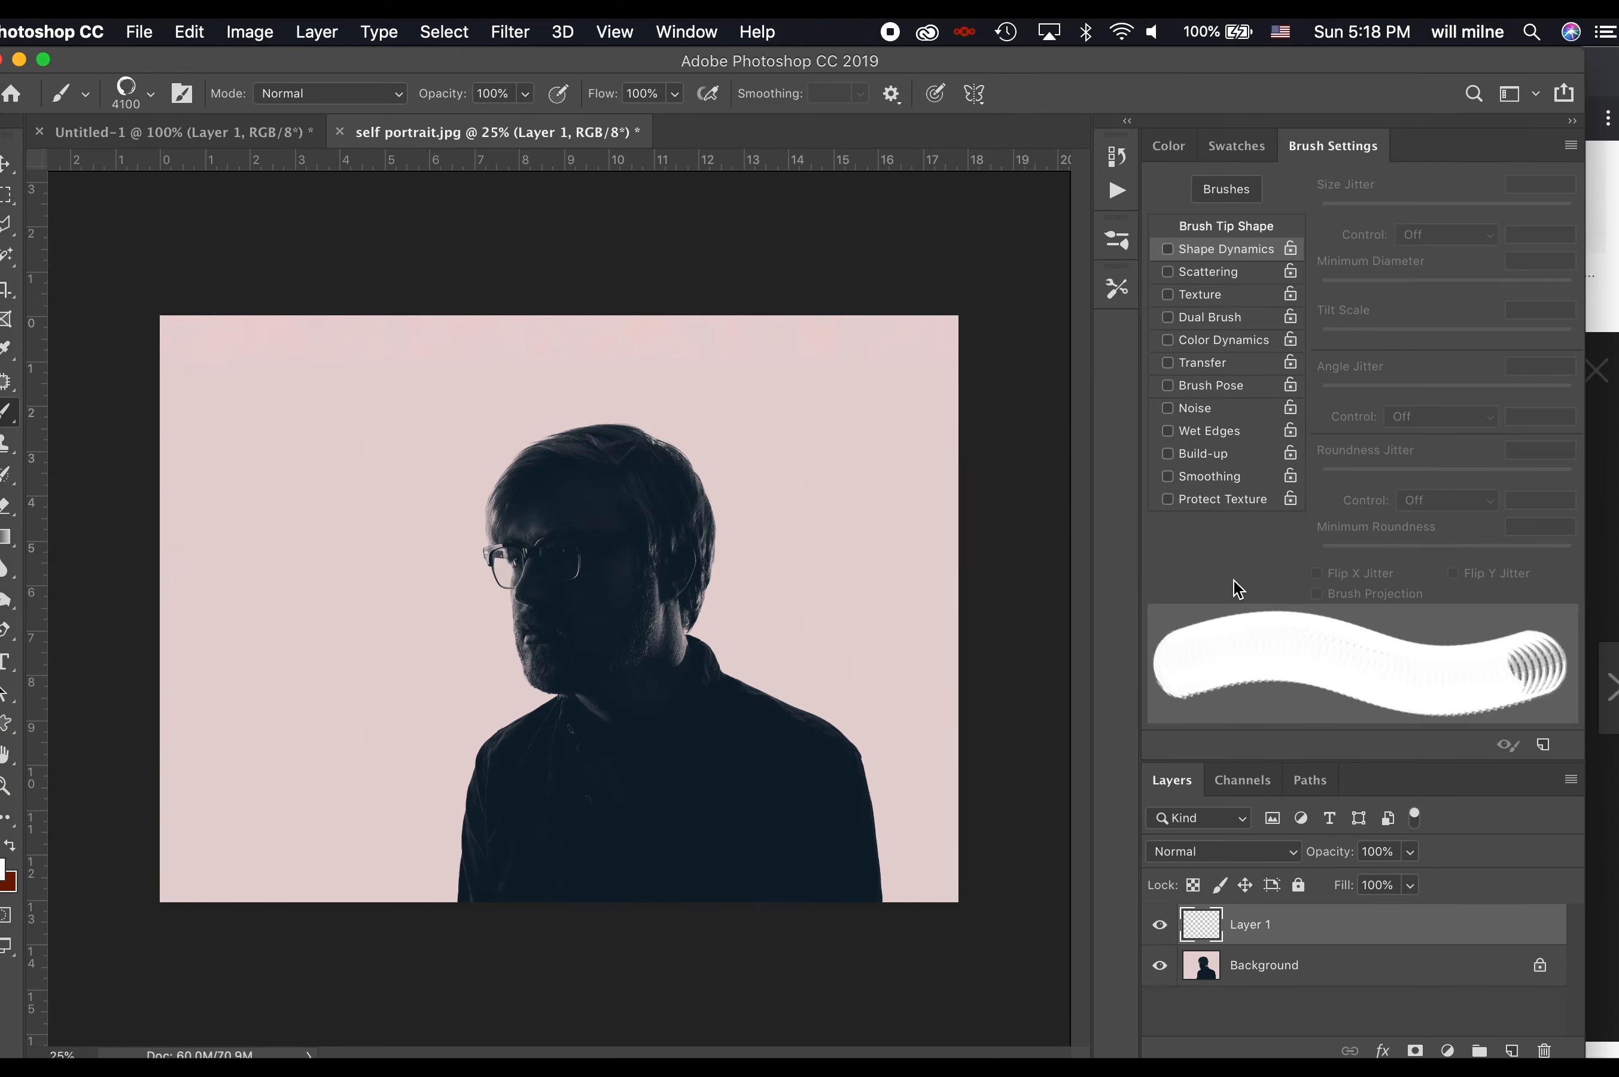
{"action": "left_click", "coordinate": [582, 581]}
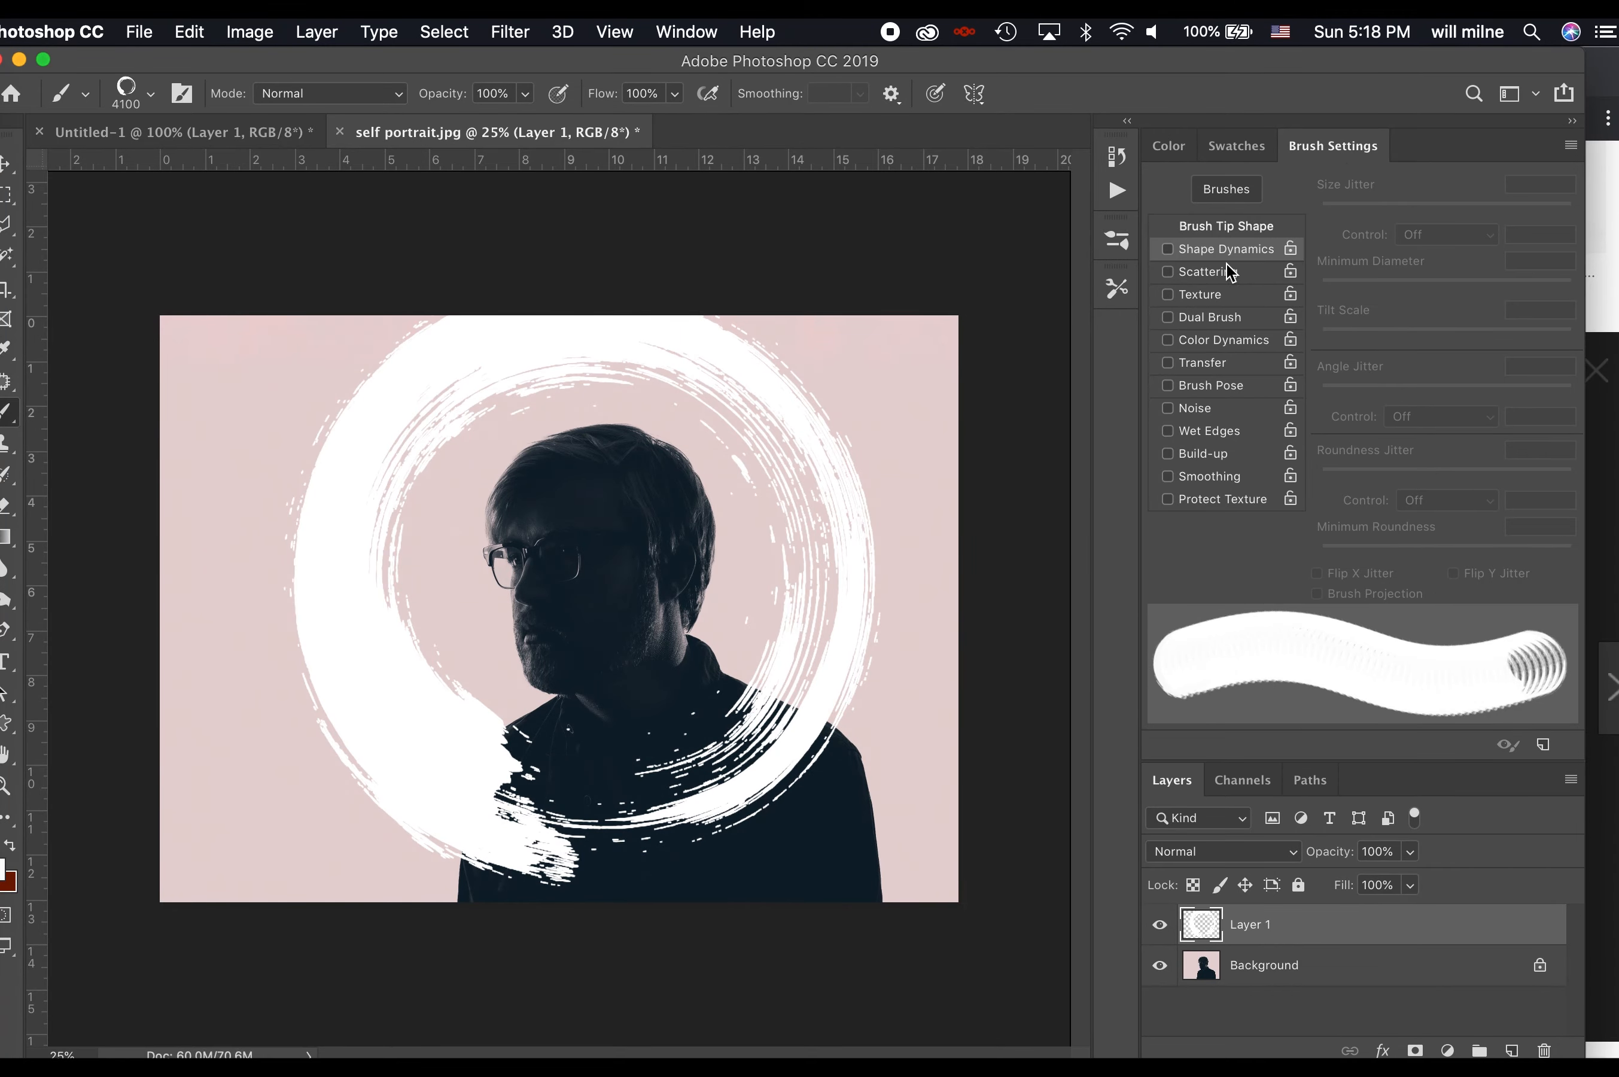
{"action": "key", "text": "super+z"}
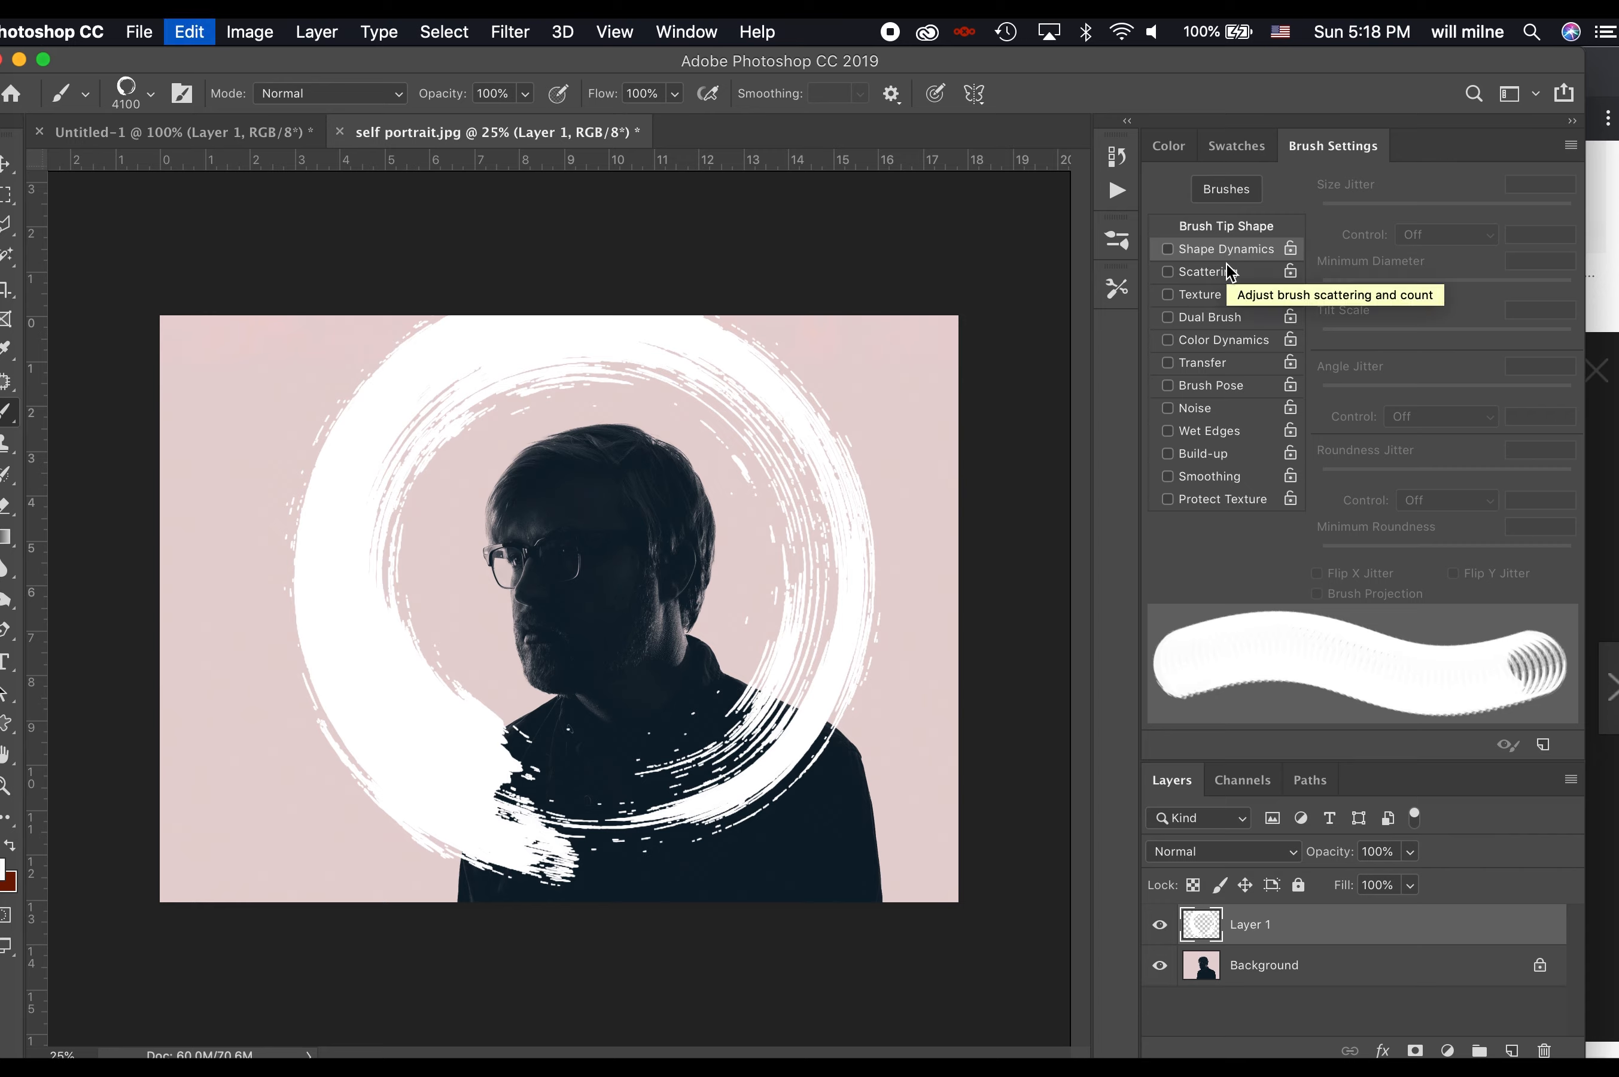
Switch to Chrome, search Google Images for "dog", and filter the usage rights to Labeled for reuse
{"action": "left_click", "coordinate": [0, 141]}
{"action": "scroll", "coordinate": [513, 219], "scroll_direction": "up", "scroll_amount": 10}
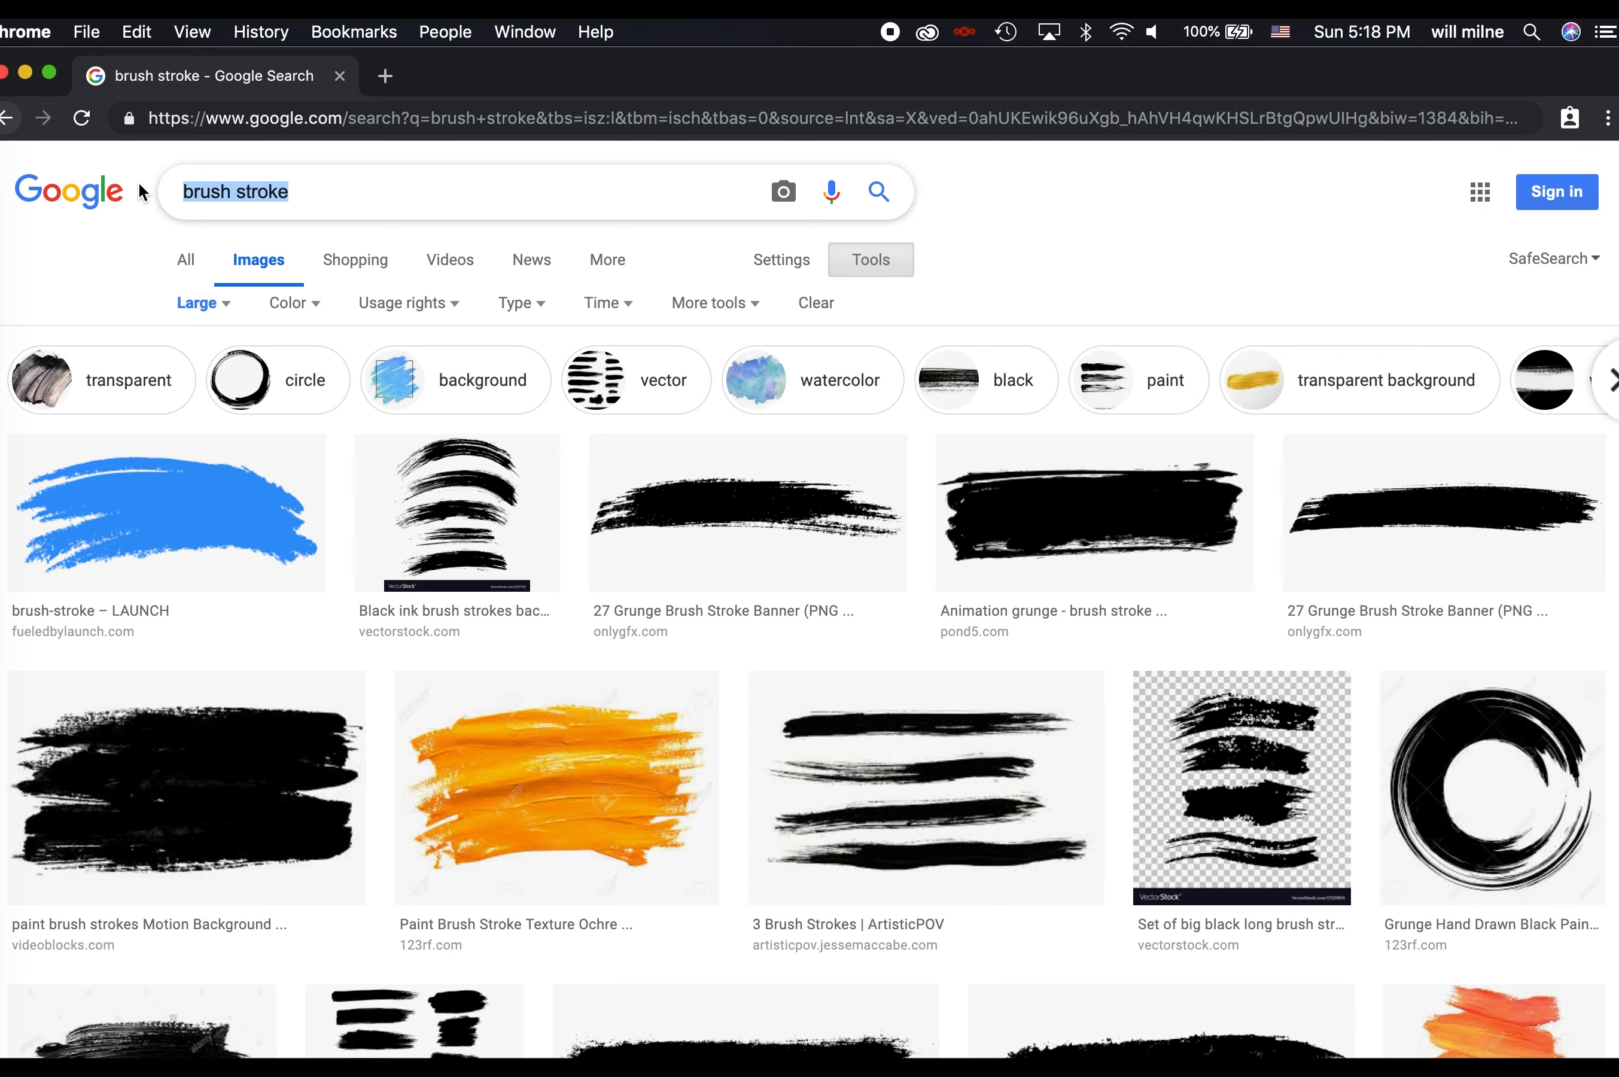
{"action": "type", "text": "dog"}
{"action": "key", "text": "Return"}
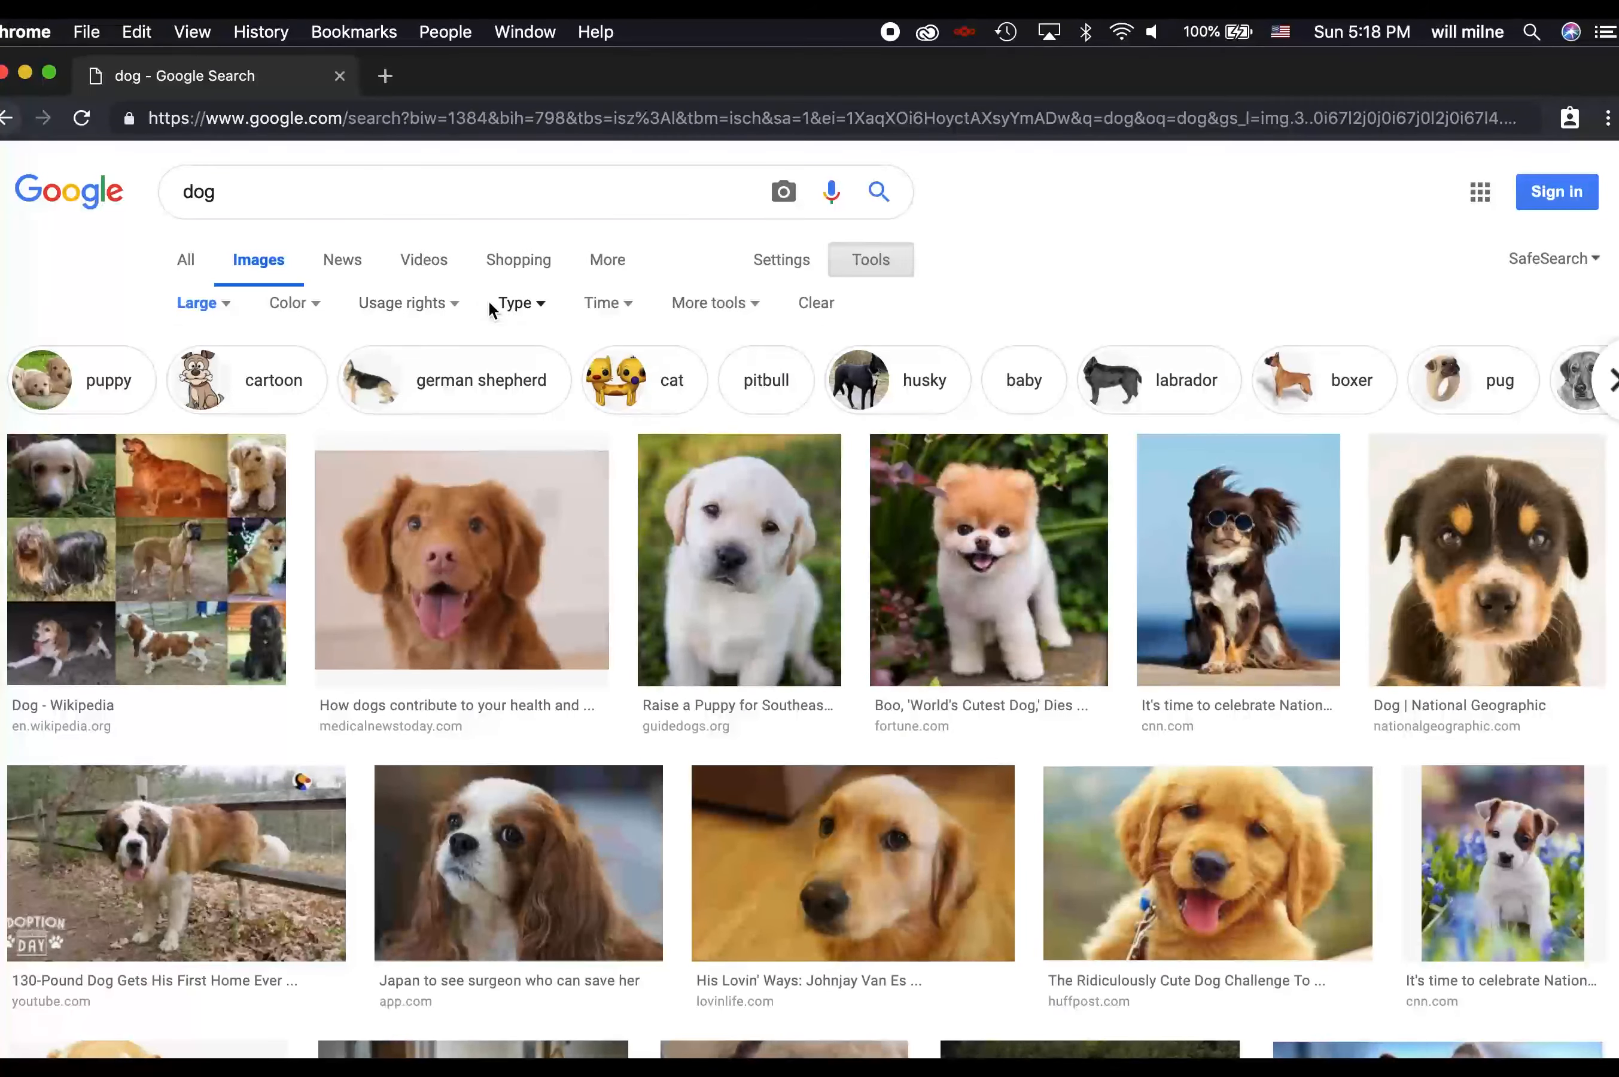
{"action": "left_click", "coordinate": [404, 302]}
{"action": "left_click", "coordinate": [457, 408]}
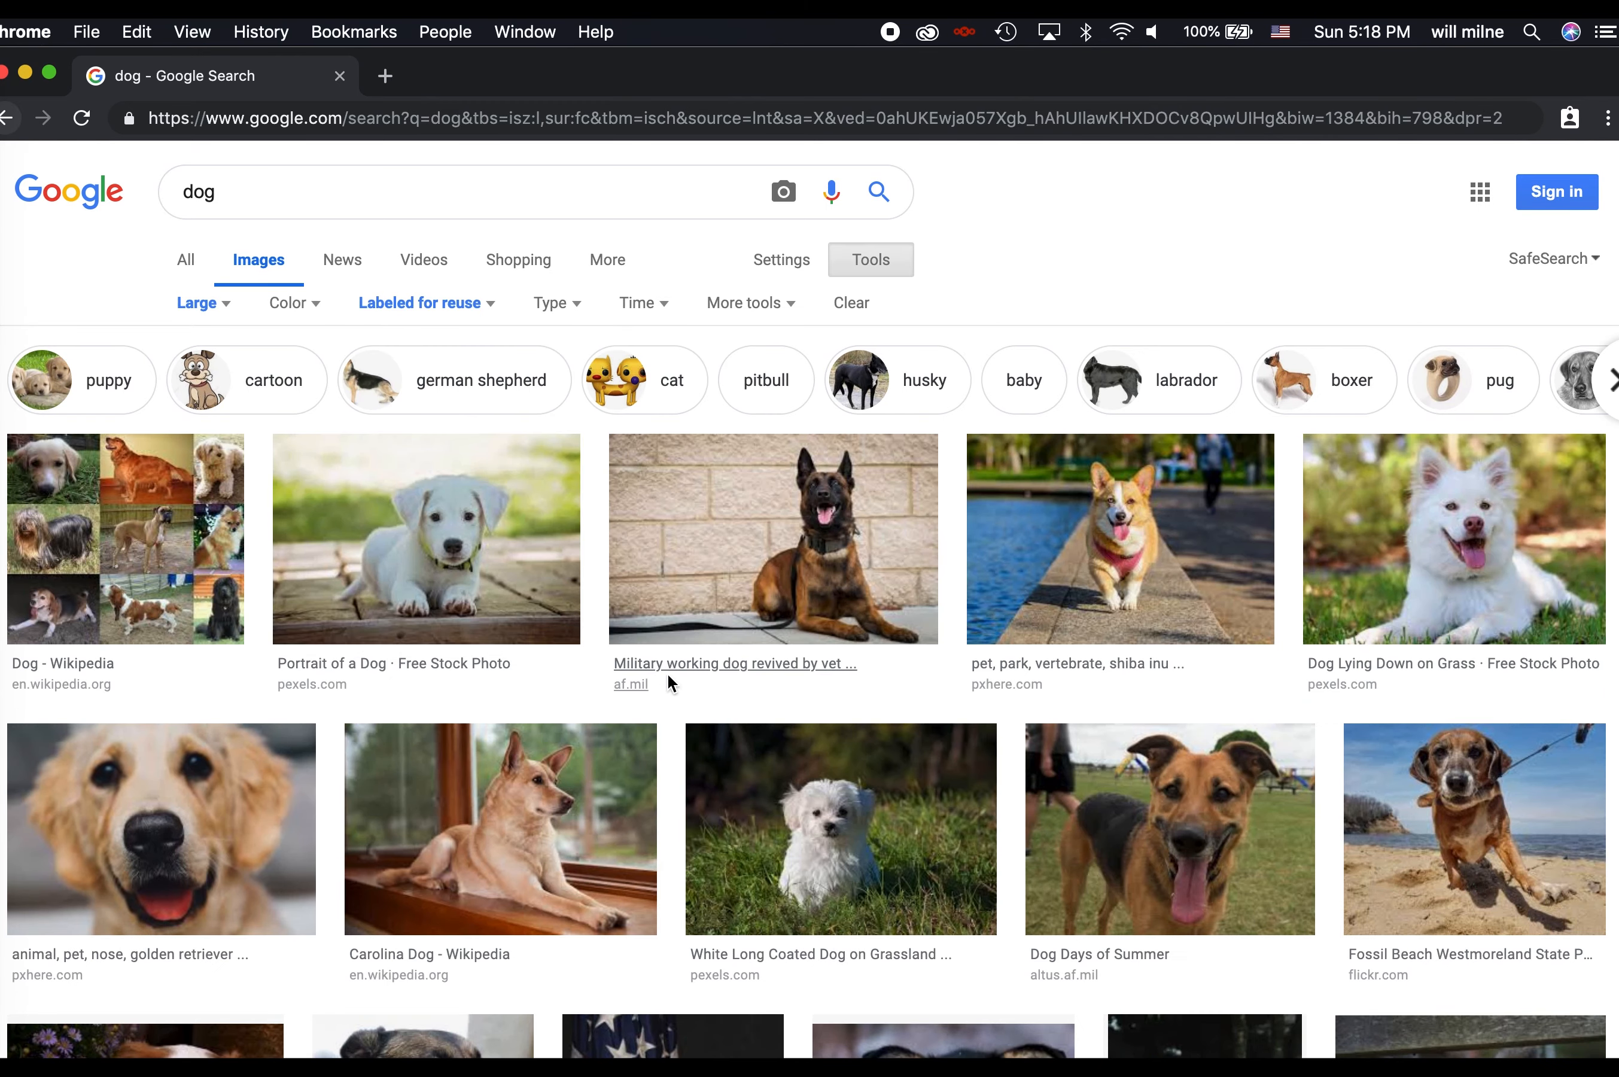
Open the white puppy photo "Portrait of a Dog" on Pexels and download it for free
{"action": "left_click", "coordinate": [478, 547]}
{"action": "left_click", "coordinate": [612, 619]}
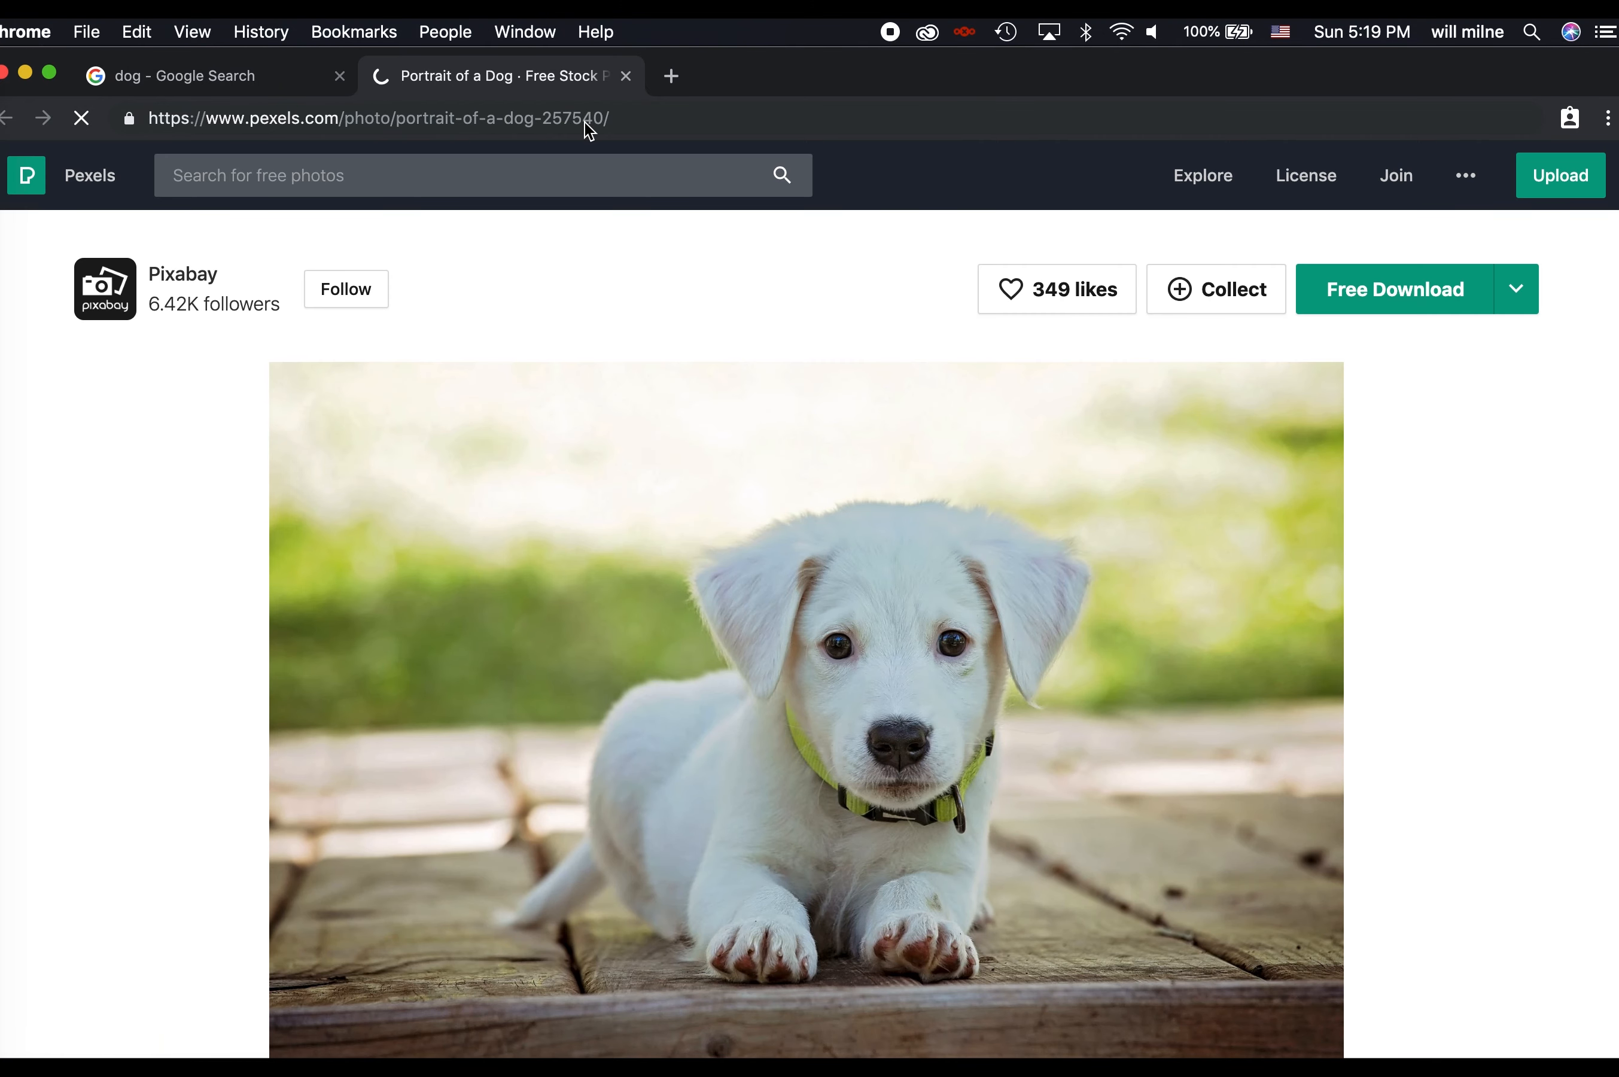
{"action": "left_click", "coordinate": [1457, 293]}
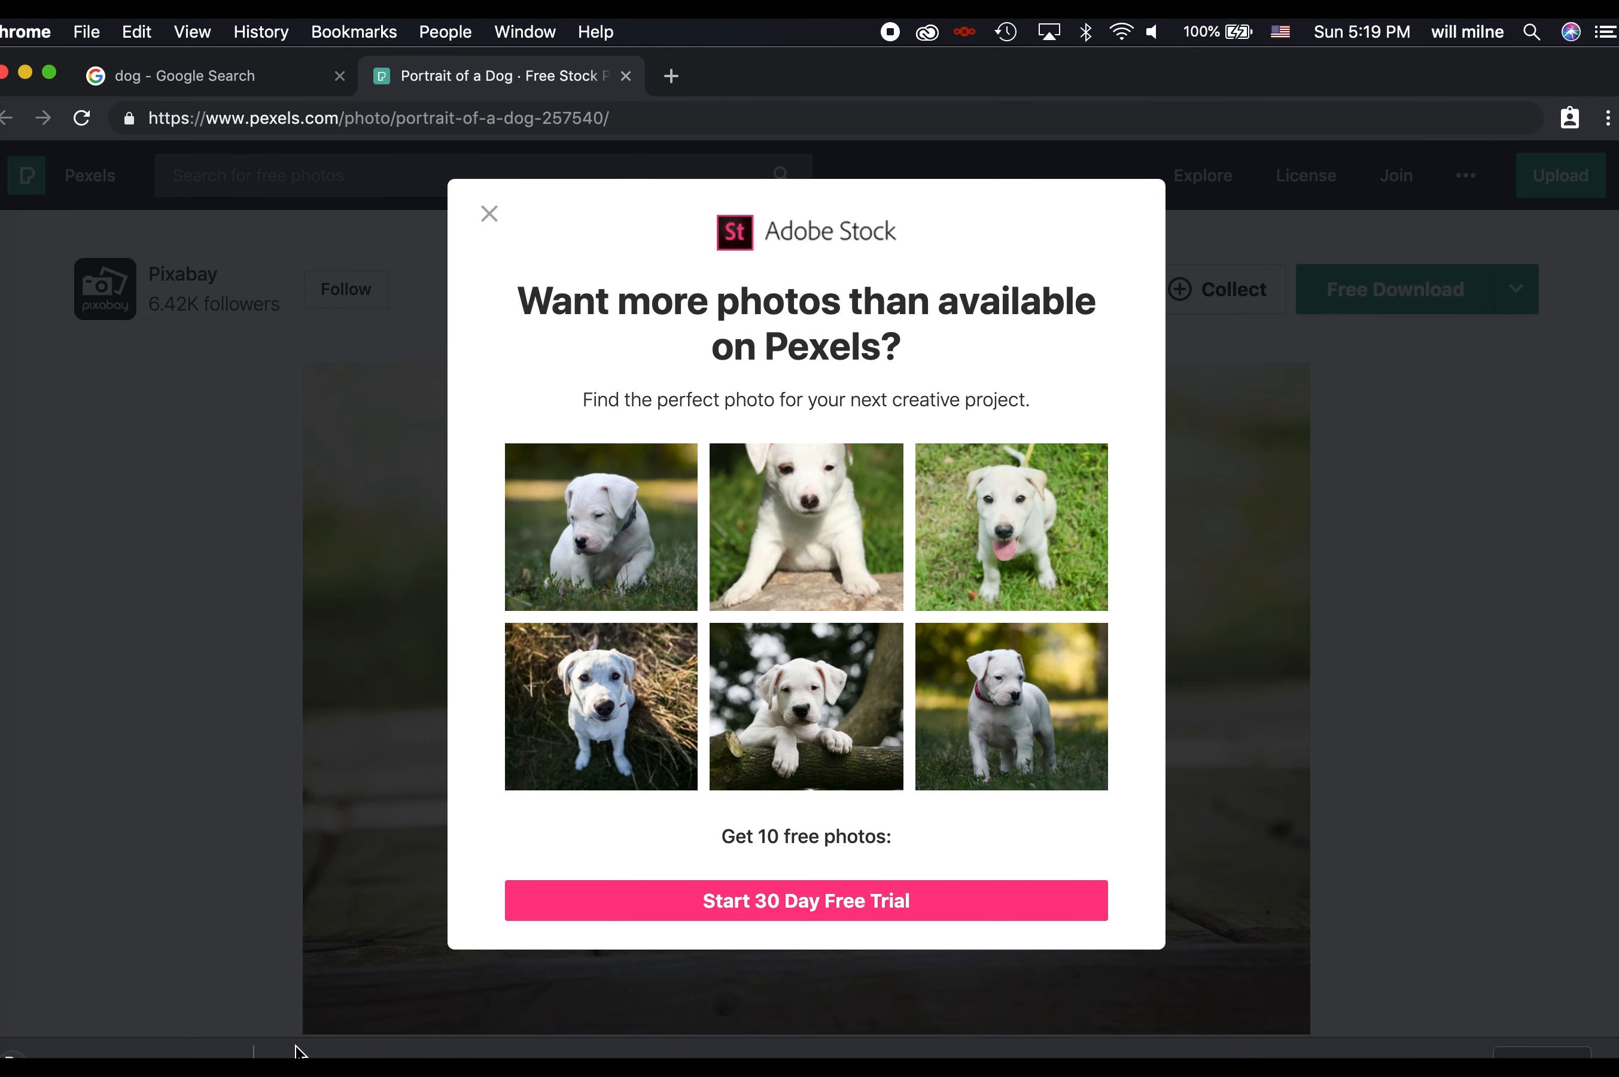
Open the downloaded adorable-animal-canine-257540.jpg from the Downloads folder in Photoshop
{"action": "left_click", "coordinate": [227, 1053]}
{"action": "left_click", "coordinate": [280, 1043]}
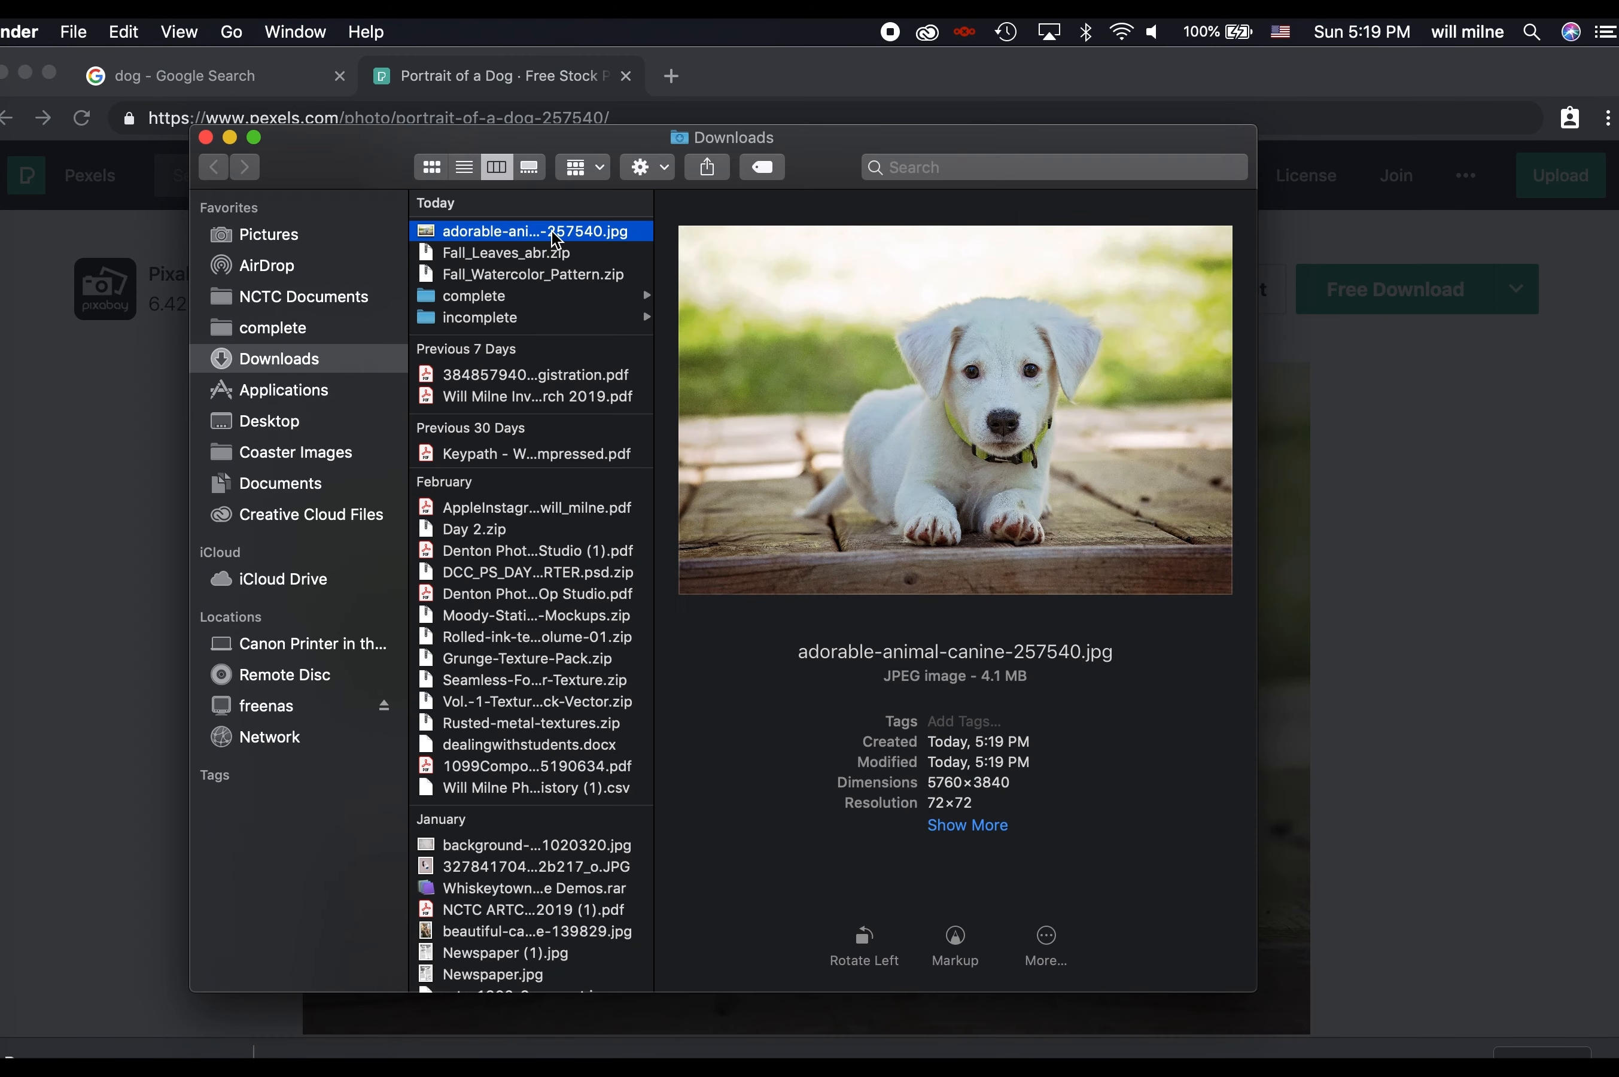
{"action": "right_click", "coordinate": [556, 230]}
{"action": "mouse_move", "coordinate": [711, 272]}
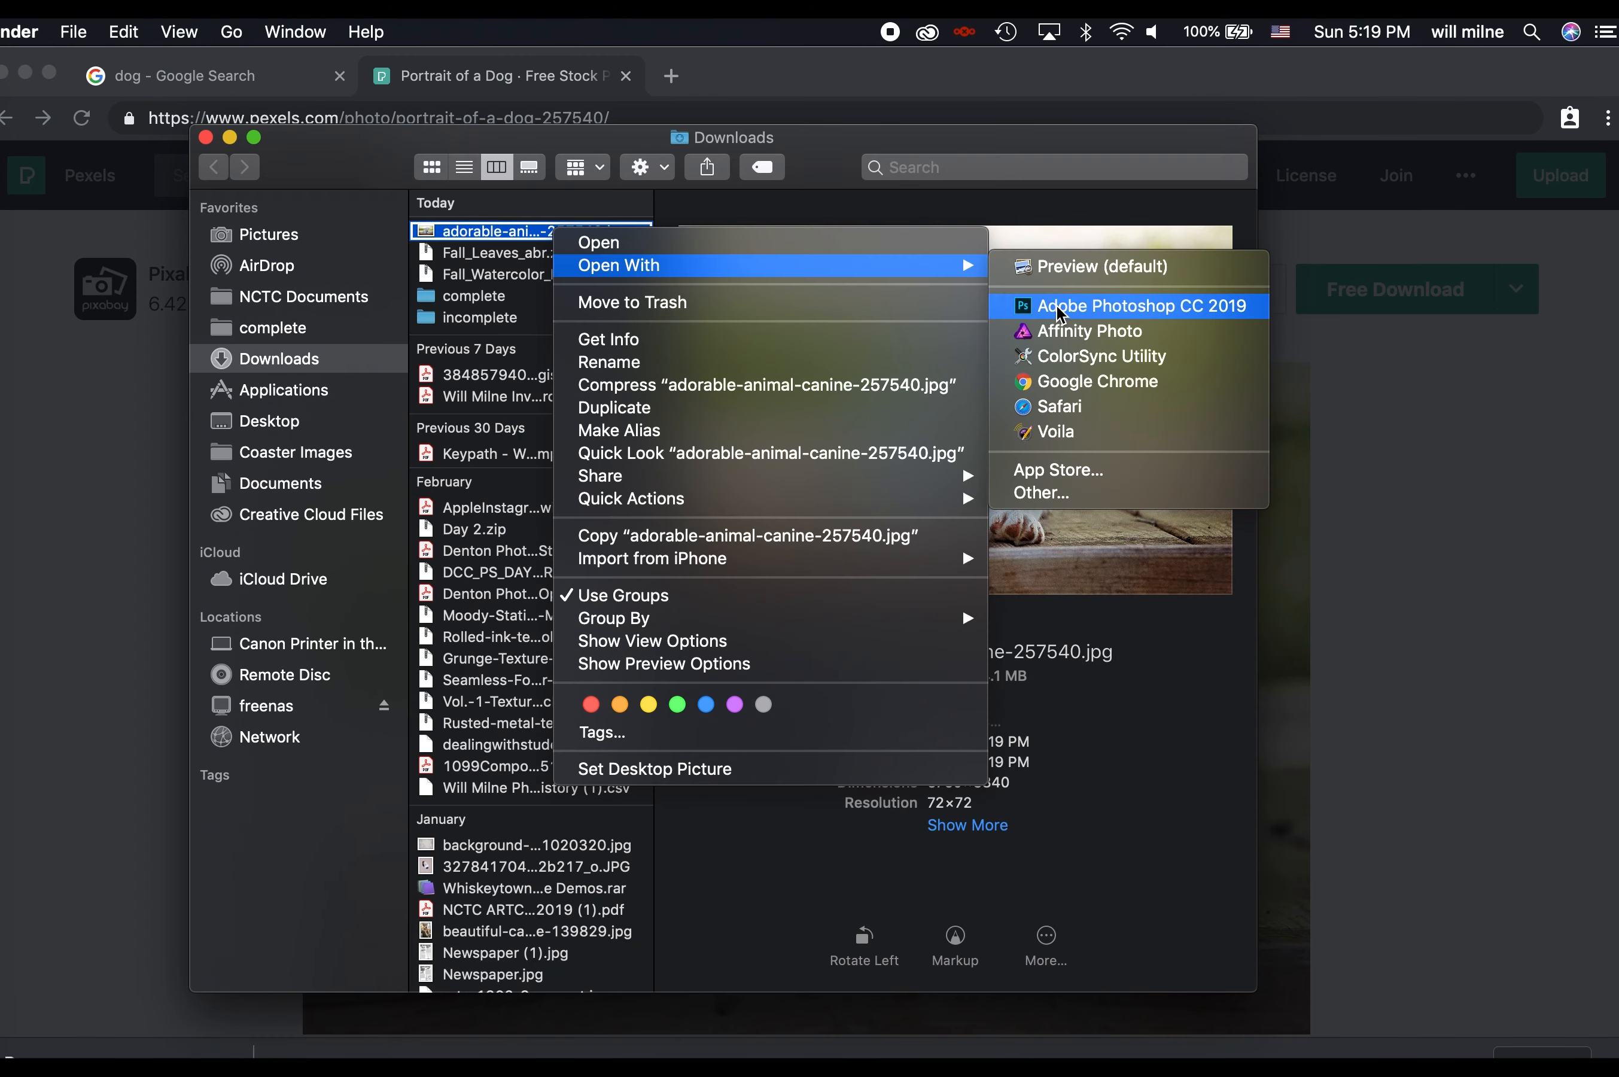
{"action": "left_click", "coordinate": [1122, 306]}
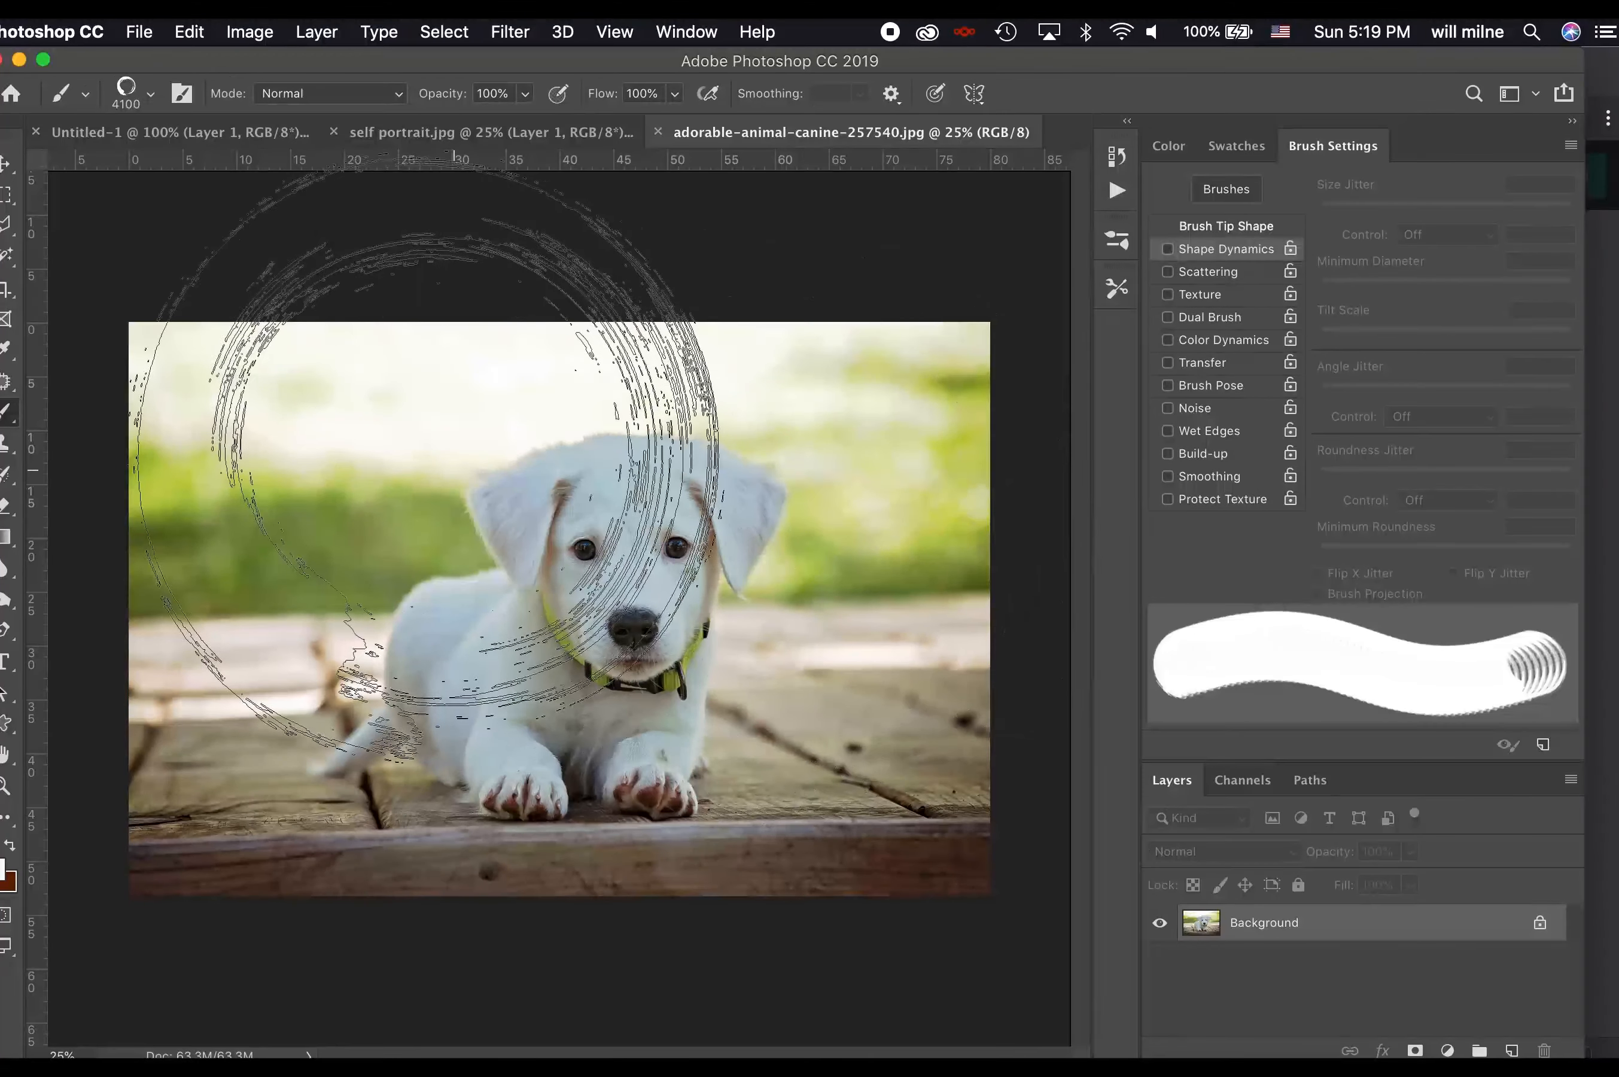
Select the puppy's head, including both ears, with the Quick Selection tool
{"action": "left_click", "coordinate": [6, 256]}
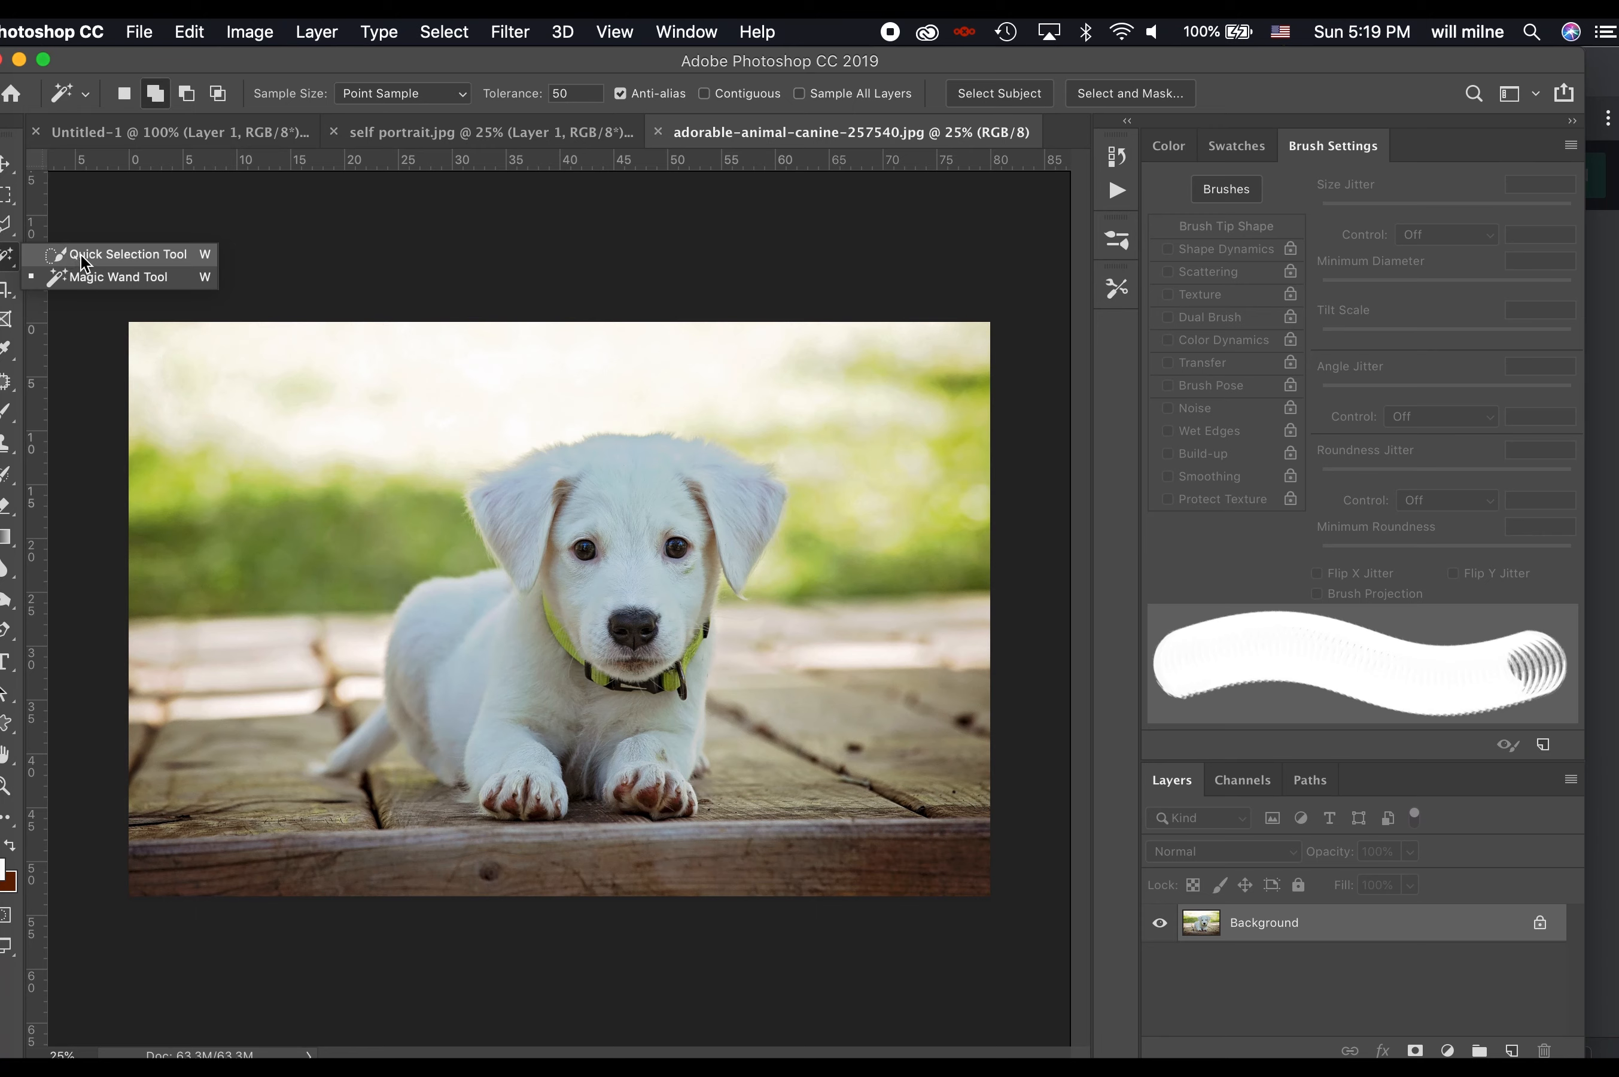
{"action": "left_click", "coordinate": [83, 255]}
{"action": "left_click_drag", "start_coordinate": [628, 528], "coordinate": [638, 452]}
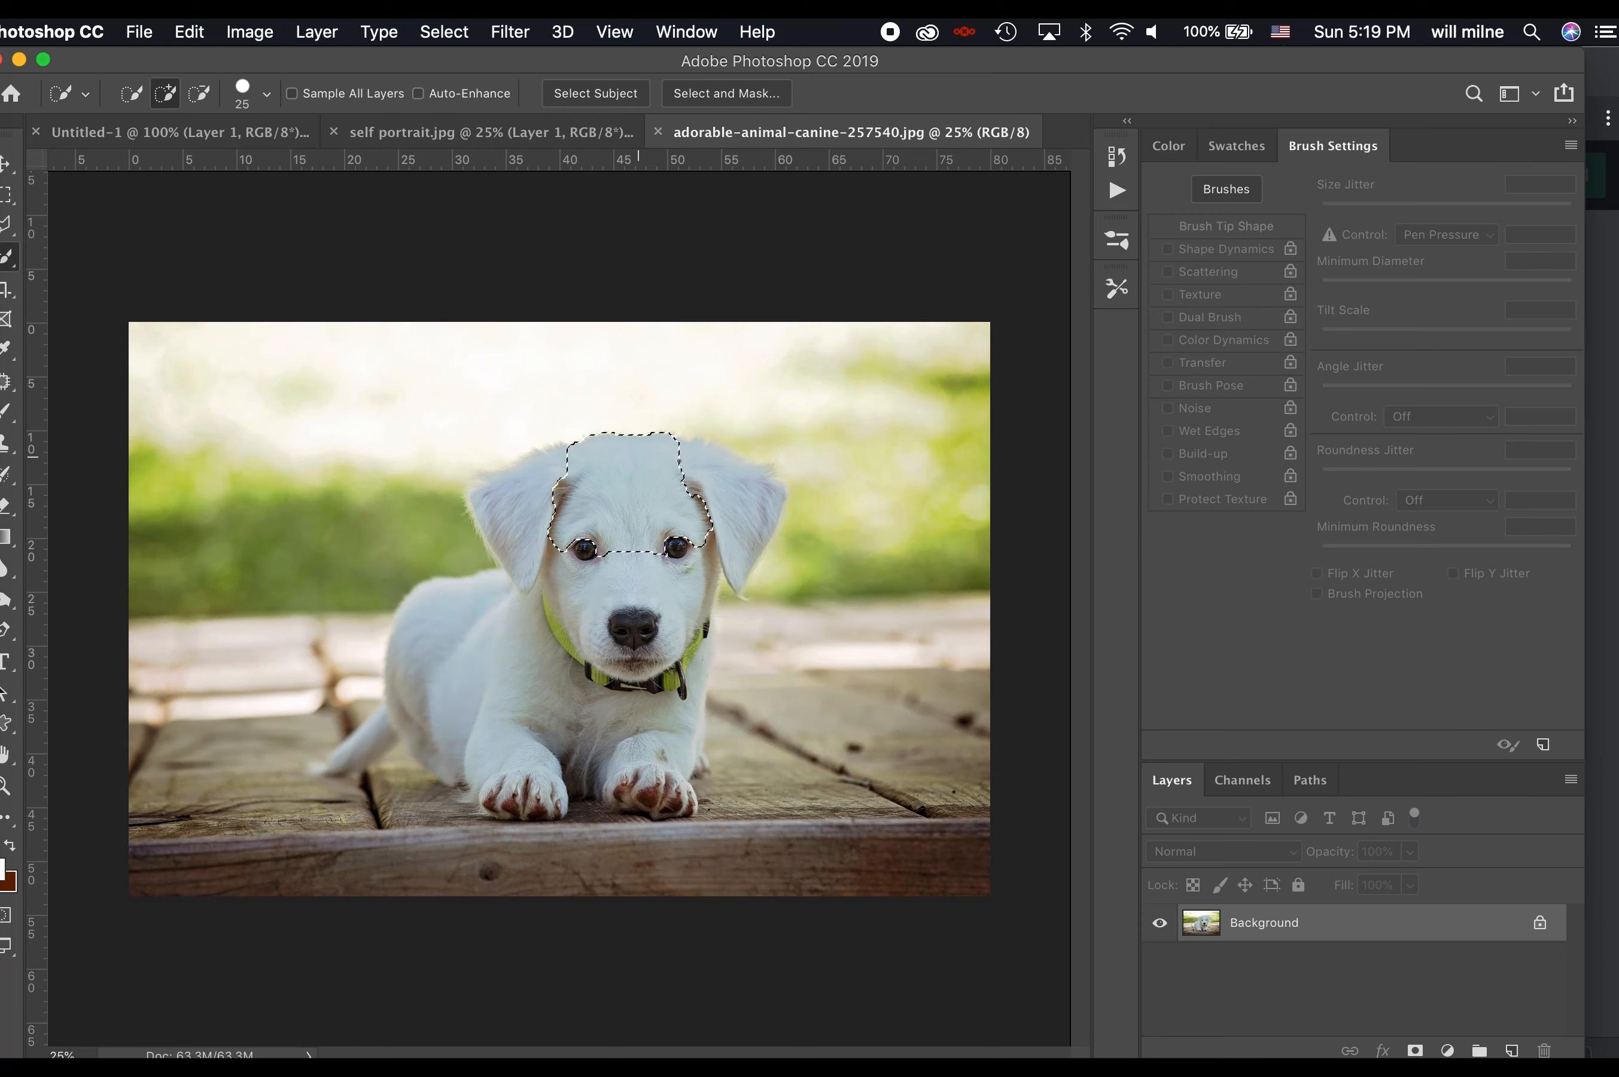
{"action": "mouse_move", "coordinate": [725, 501]}
{"action": "left_mouse_down"}
{"action": "mouse_move", "coordinate": [767, 488]}
{"action": "mouse_move", "coordinate": [749, 572]}
{"action": "mouse_move", "coordinate": [517, 508]}
{"action": "left_mouse_up"}
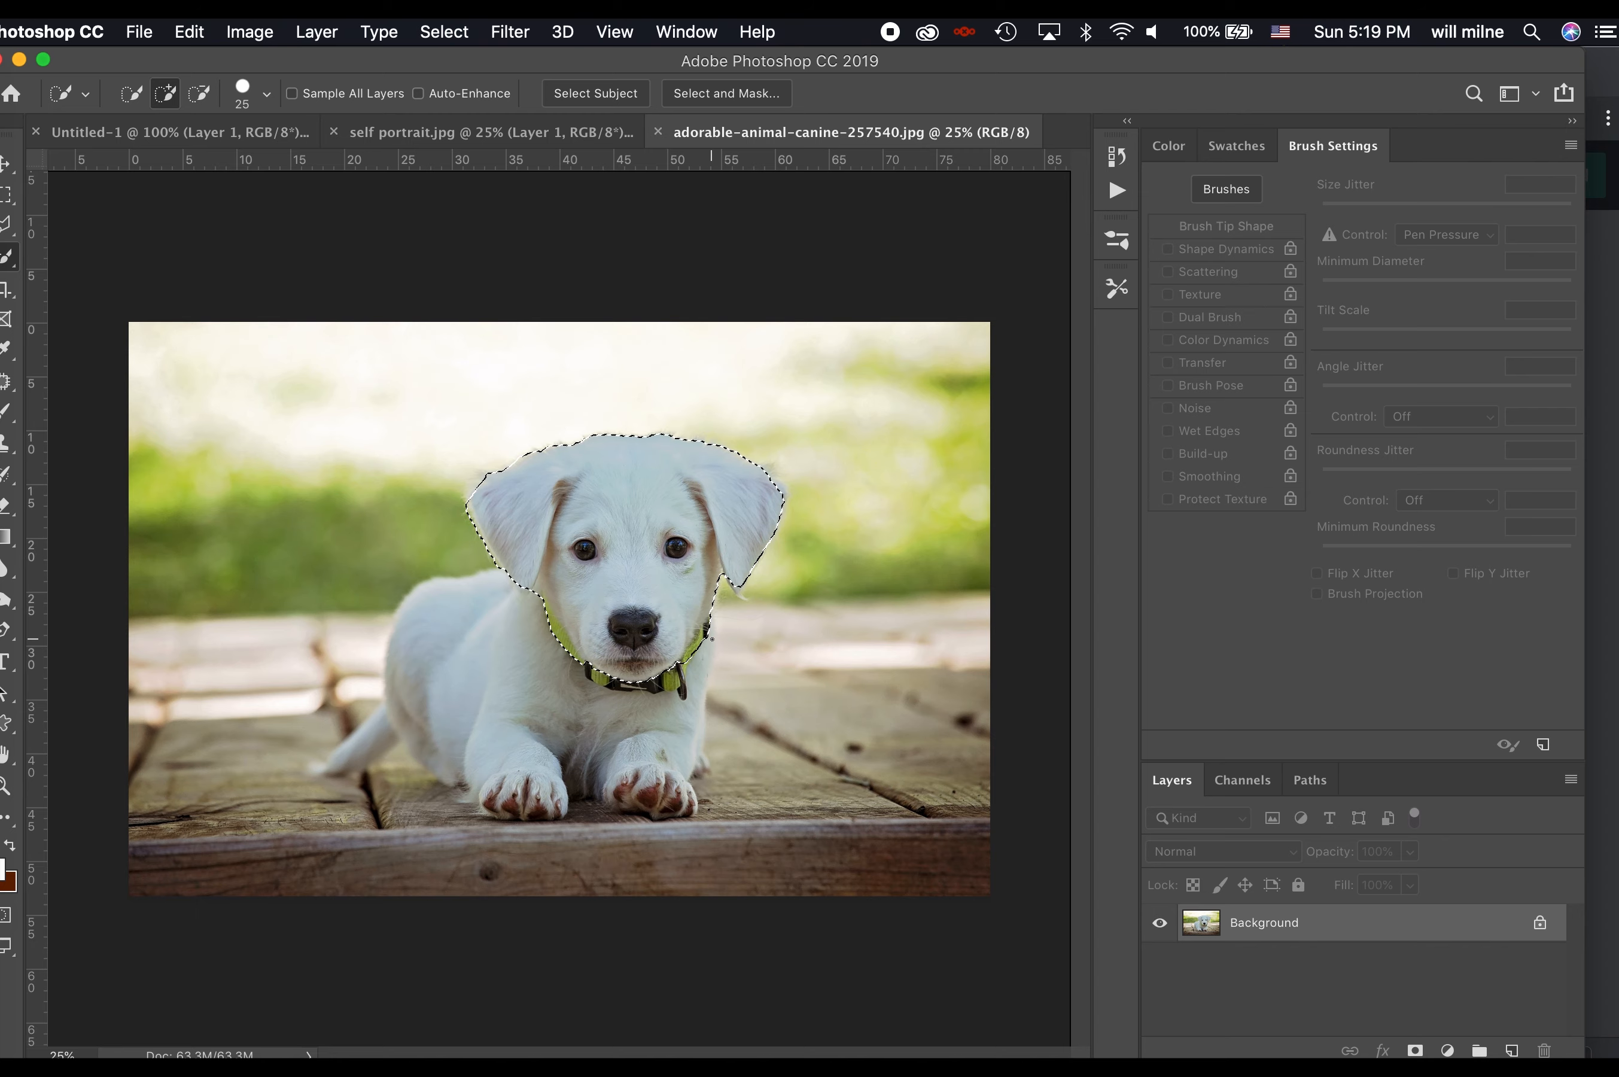
Subtract the green collar on both sides of the puppy's chin from the head selection with the Quick Selection tool
{"action": "key", "text": "super+equal"}
{"action": "key", "text": "super+equal"}
{"action": "key", "text": "super+equal"}
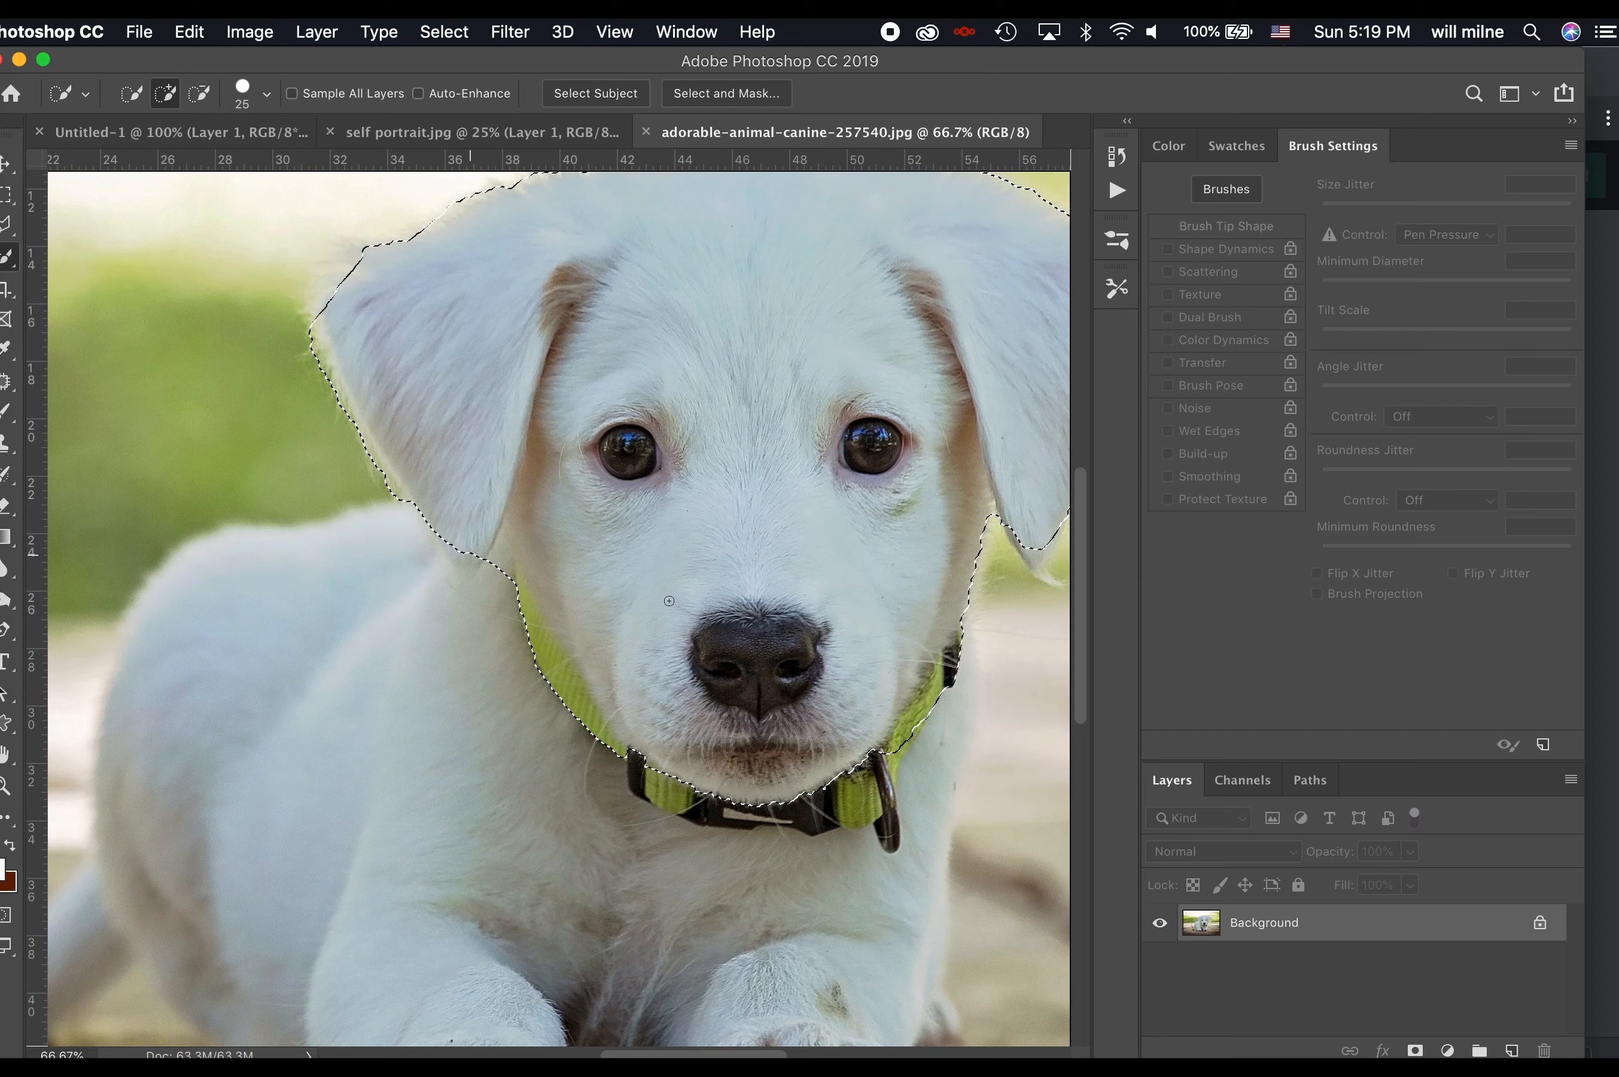
{"action": "left_click_drag", "start_coordinate": [527, 607], "coordinate": [608, 741], "text": "alt"}
{"action": "left_click_drag", "start_coordinate": [528, 623], "coordinate": [502, 556], "text": "alt"}
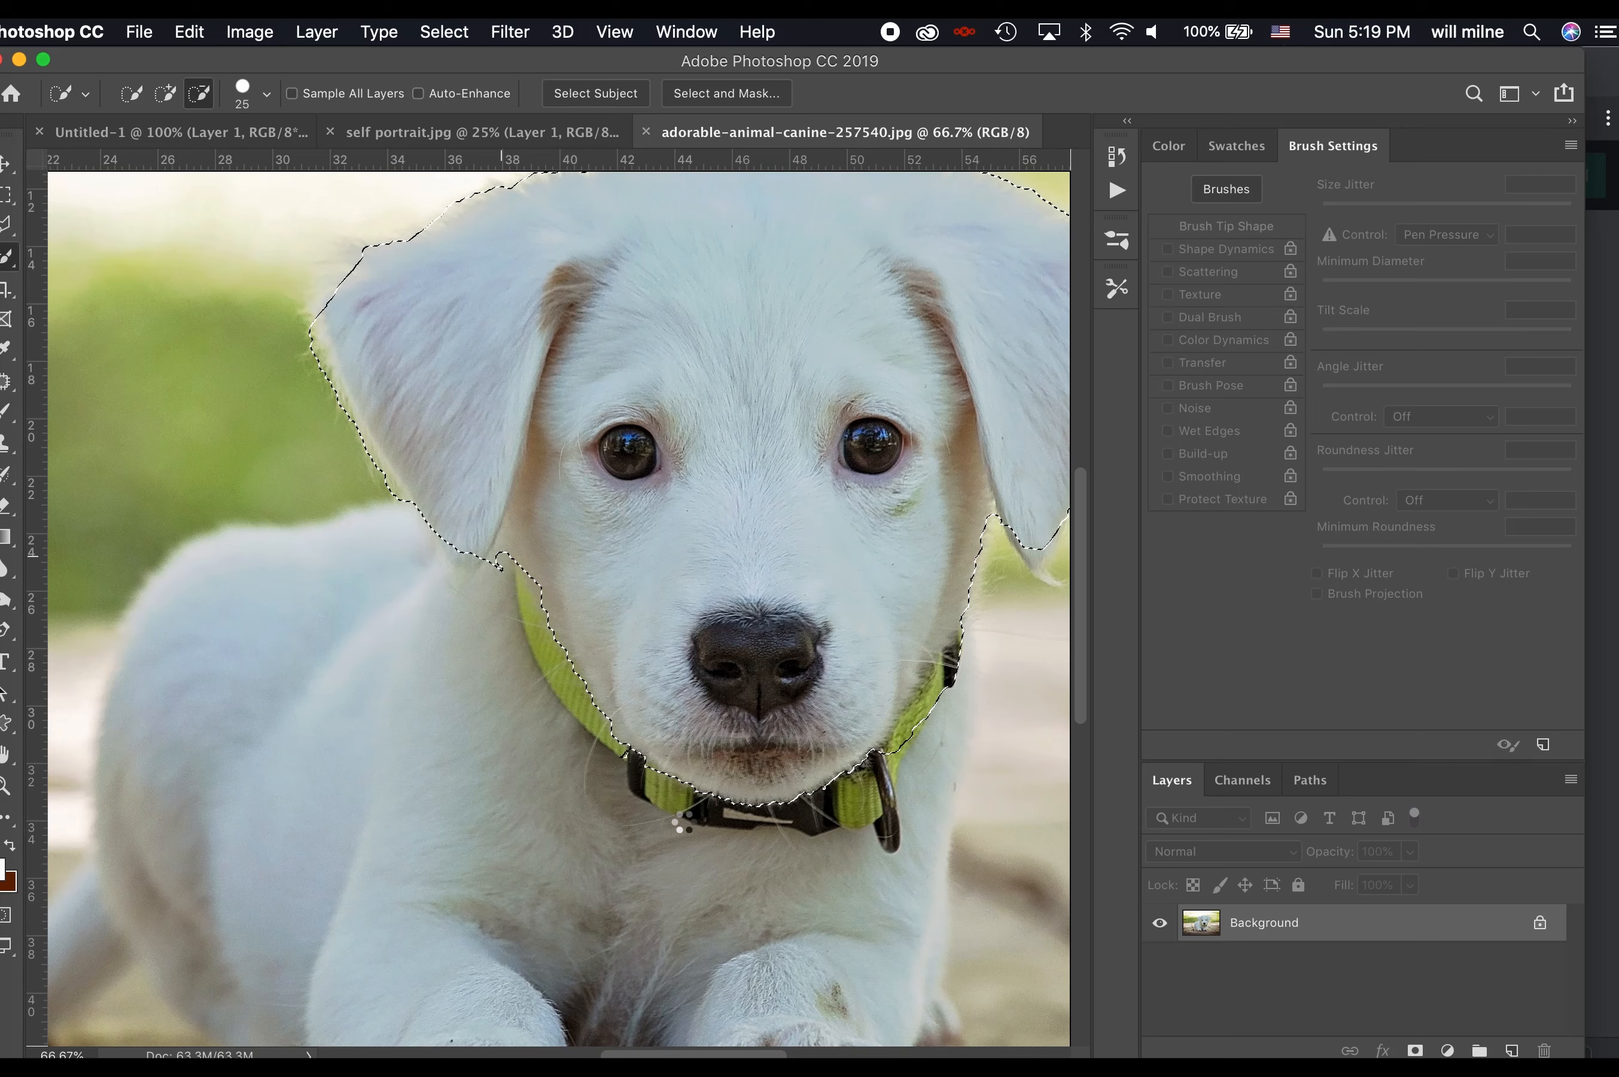
{"action": "left_click_drag", "start_coordinate": [924, 709], "coordinate": [957, 667], "text": "alt"}
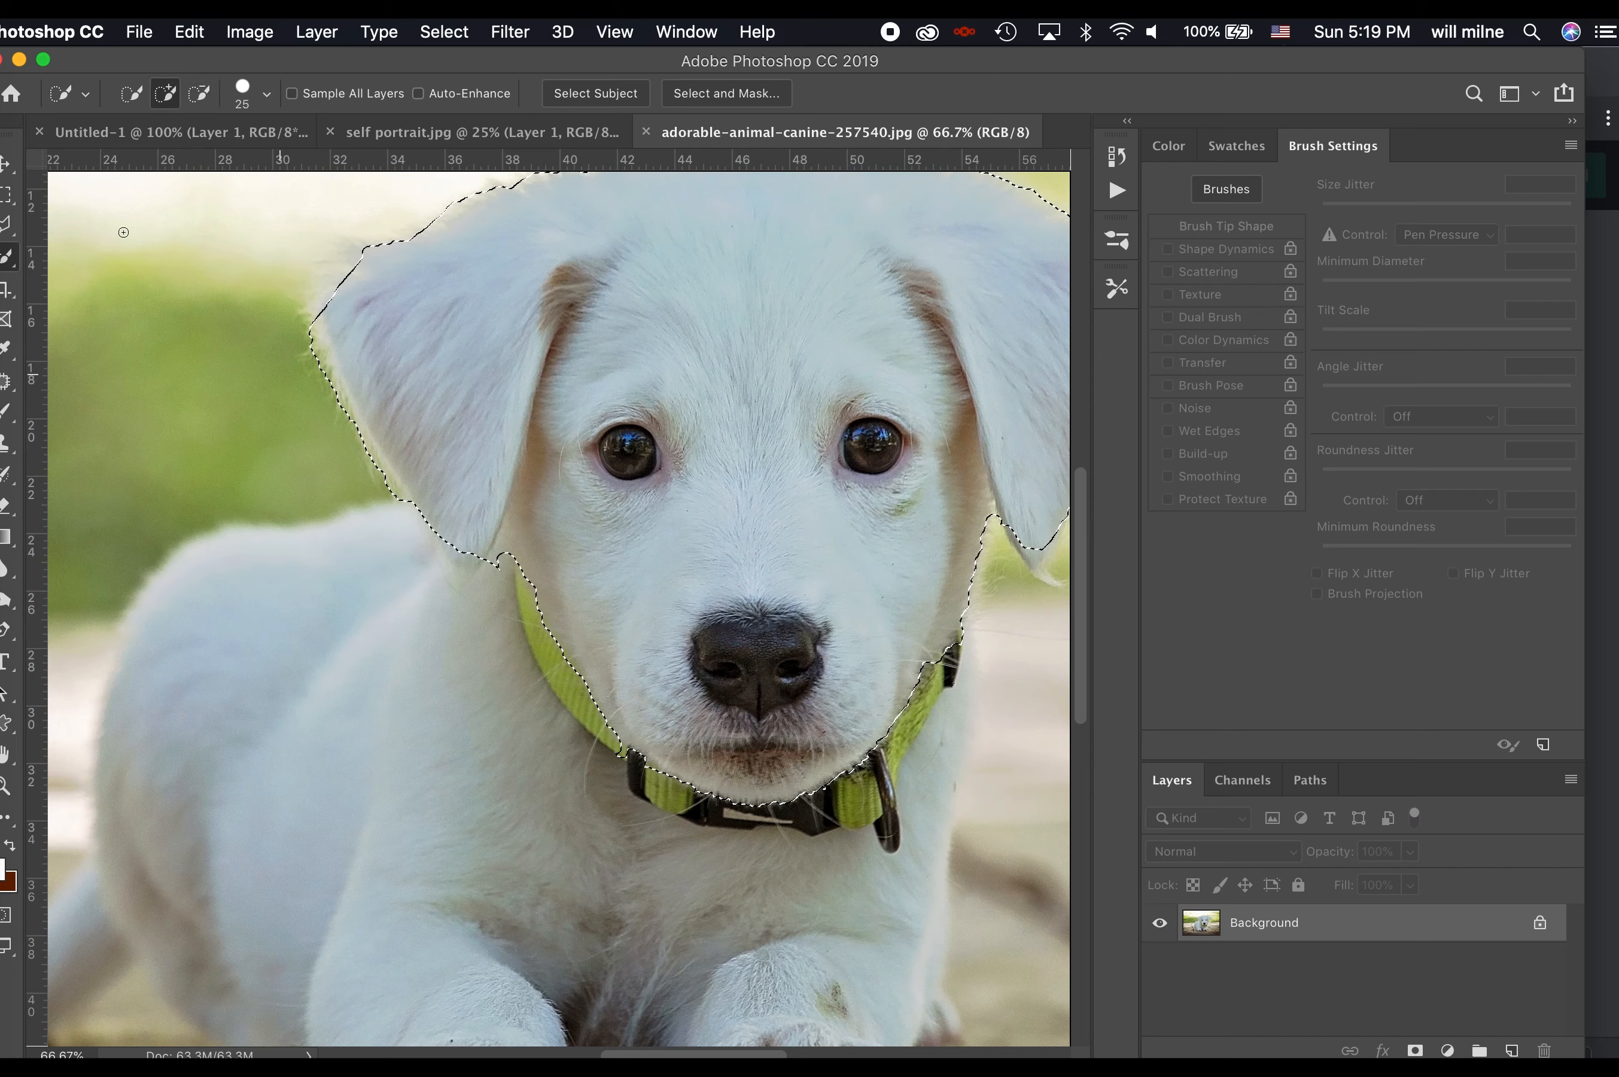
Refine the selection edge around the ear on the photo's left side with the Lasso tool
{"action": "left_click", "coordinate": [10, 256]}
{"action": "left_click", "coordinate": [9, 224]}
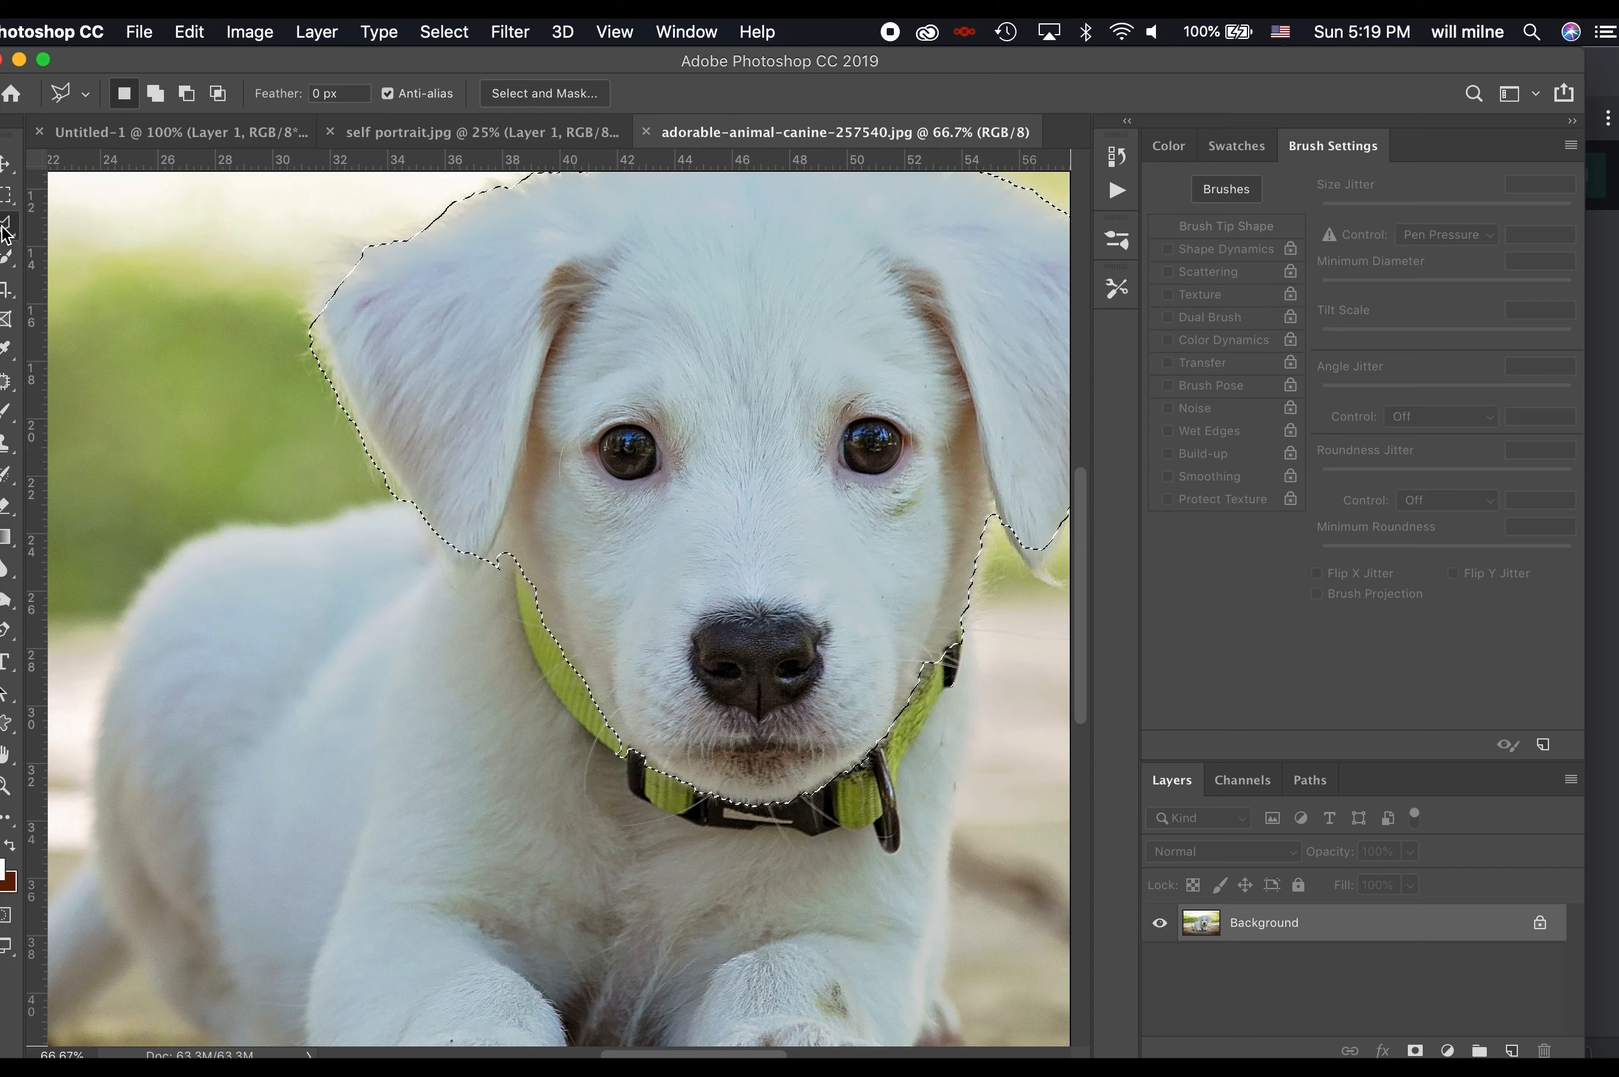
{"action": "left_click", "coordinate": [52, 223]}
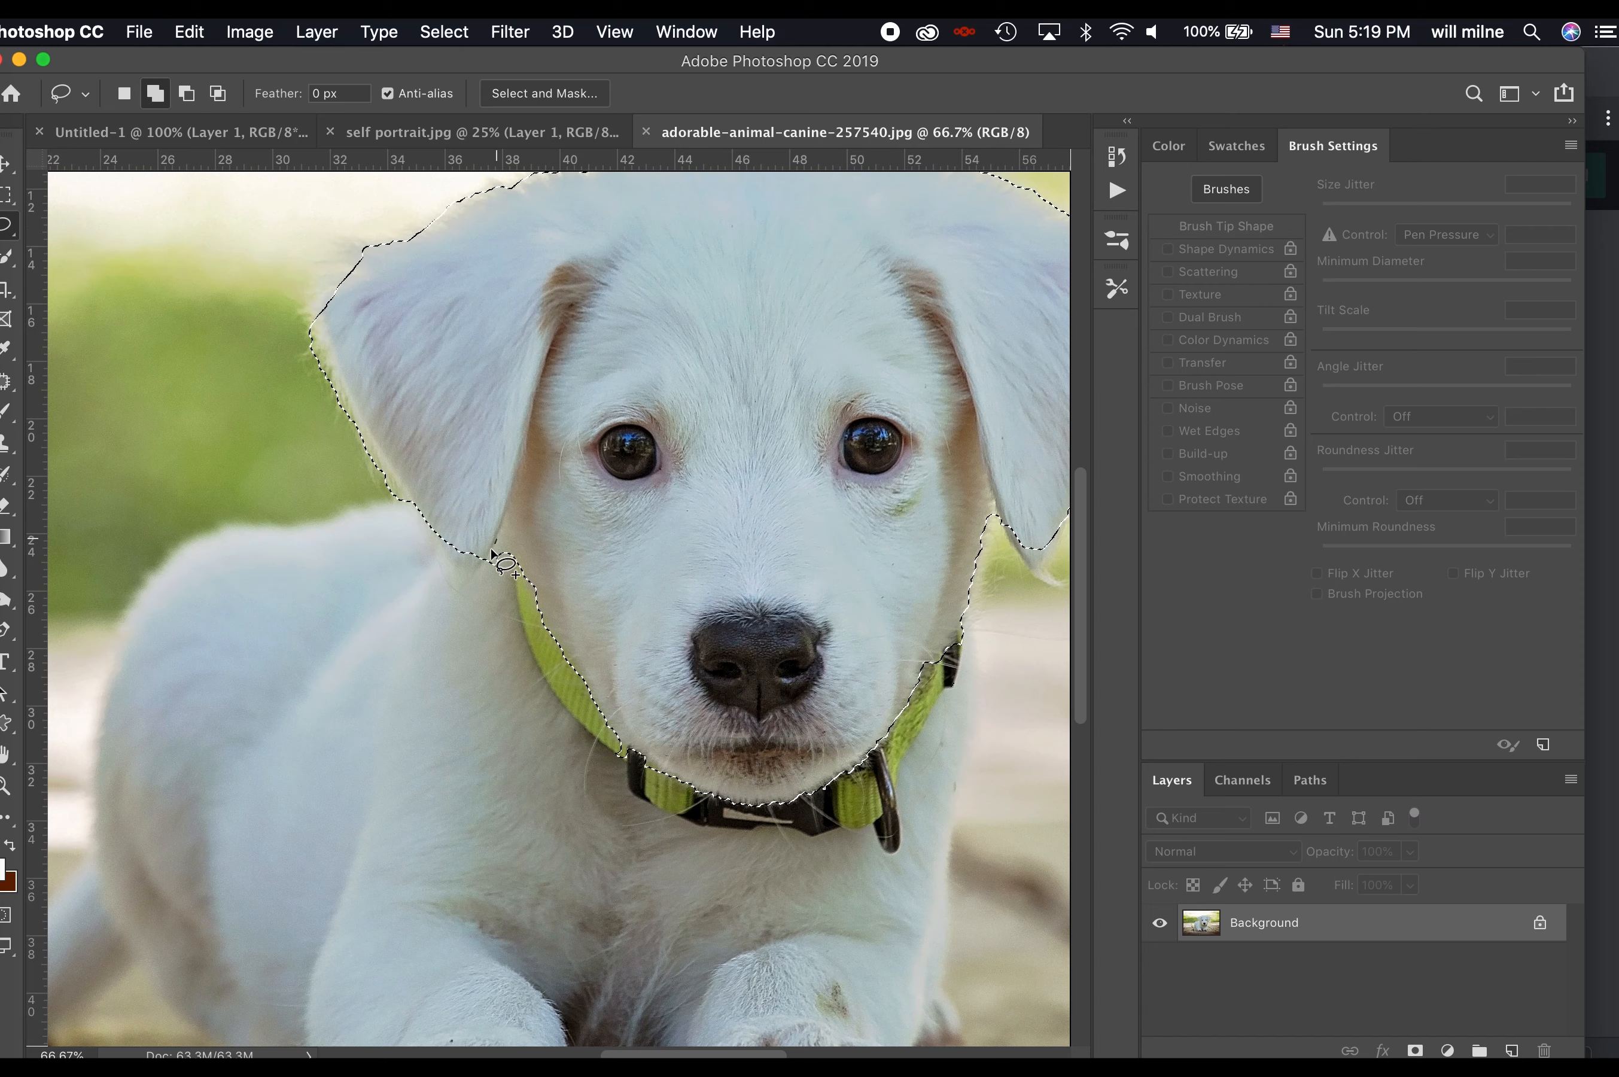
{"action": "left_click_drag", "start_coordinate": [440, 501], "coordinate": [444, 496]}
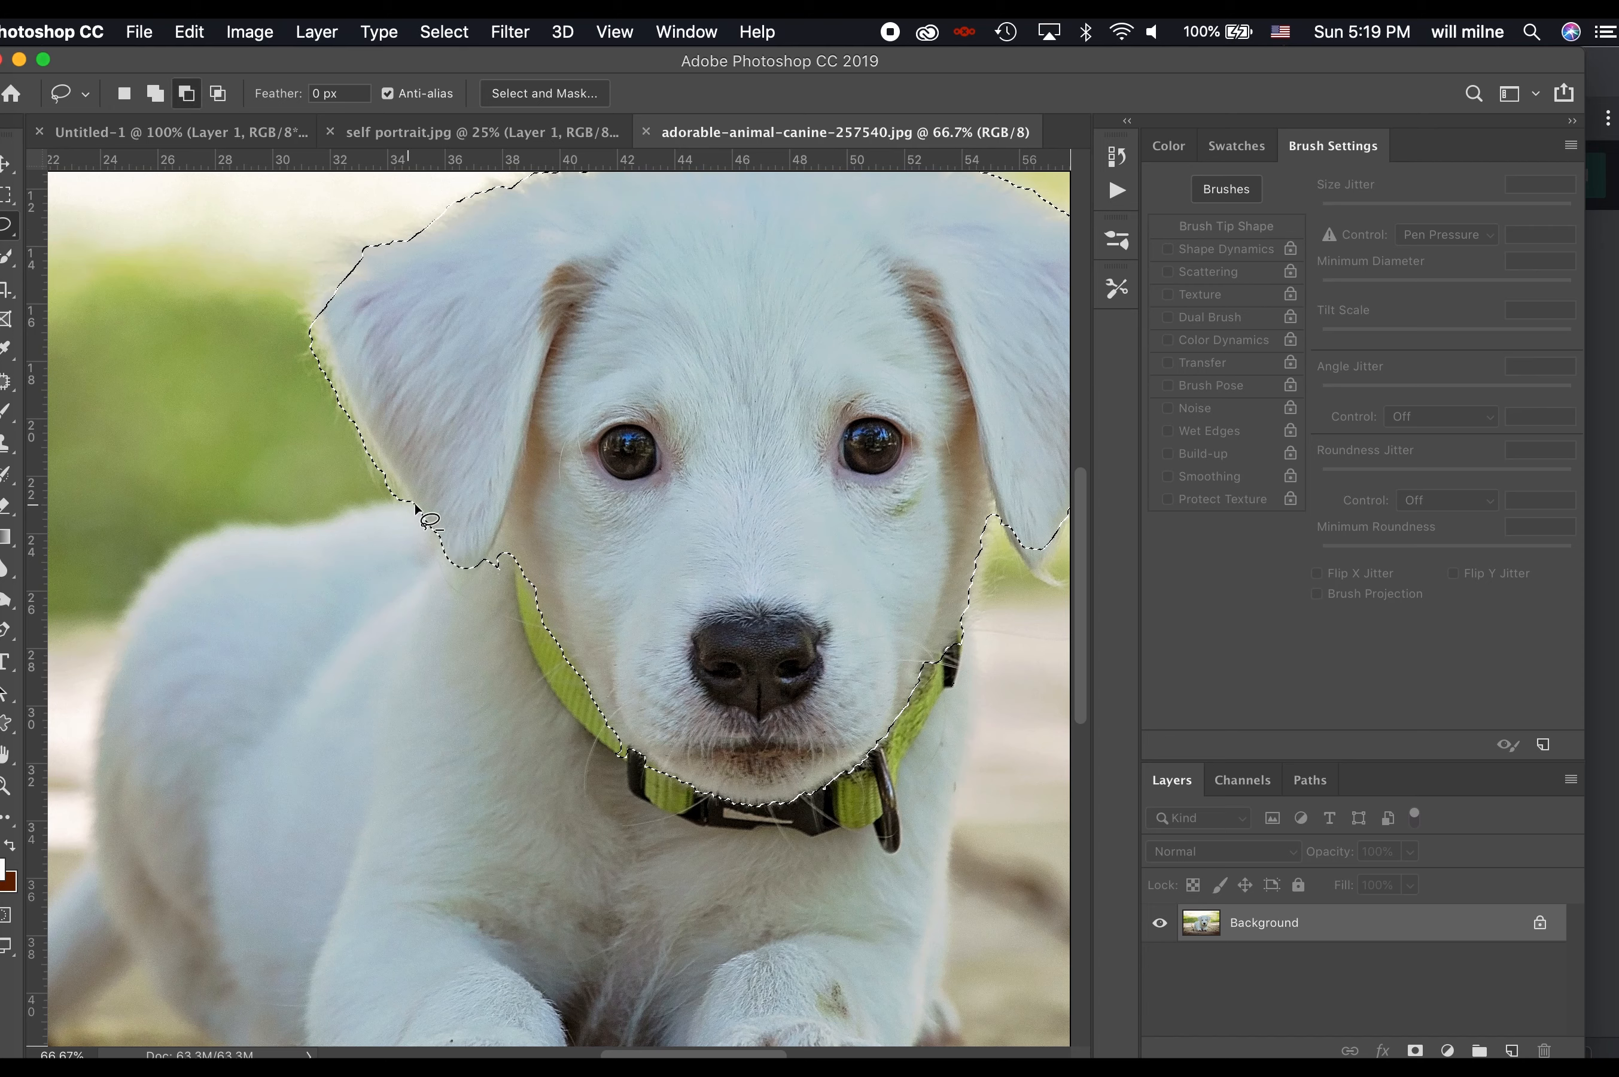
{"action": "left_click_drag", "start_coordinate": [405, 541], "coordinate": [406, 547]}
{"action": "mouse_move", "coordinate": [306, 319]}
{"action": "left_mouse_down"}
{"action": "mouse_move", "coordinate": [322, 359]}
{"action": "mouse_move", "coordinate": [296, 318]}
{"action": "left_mouse_up"}
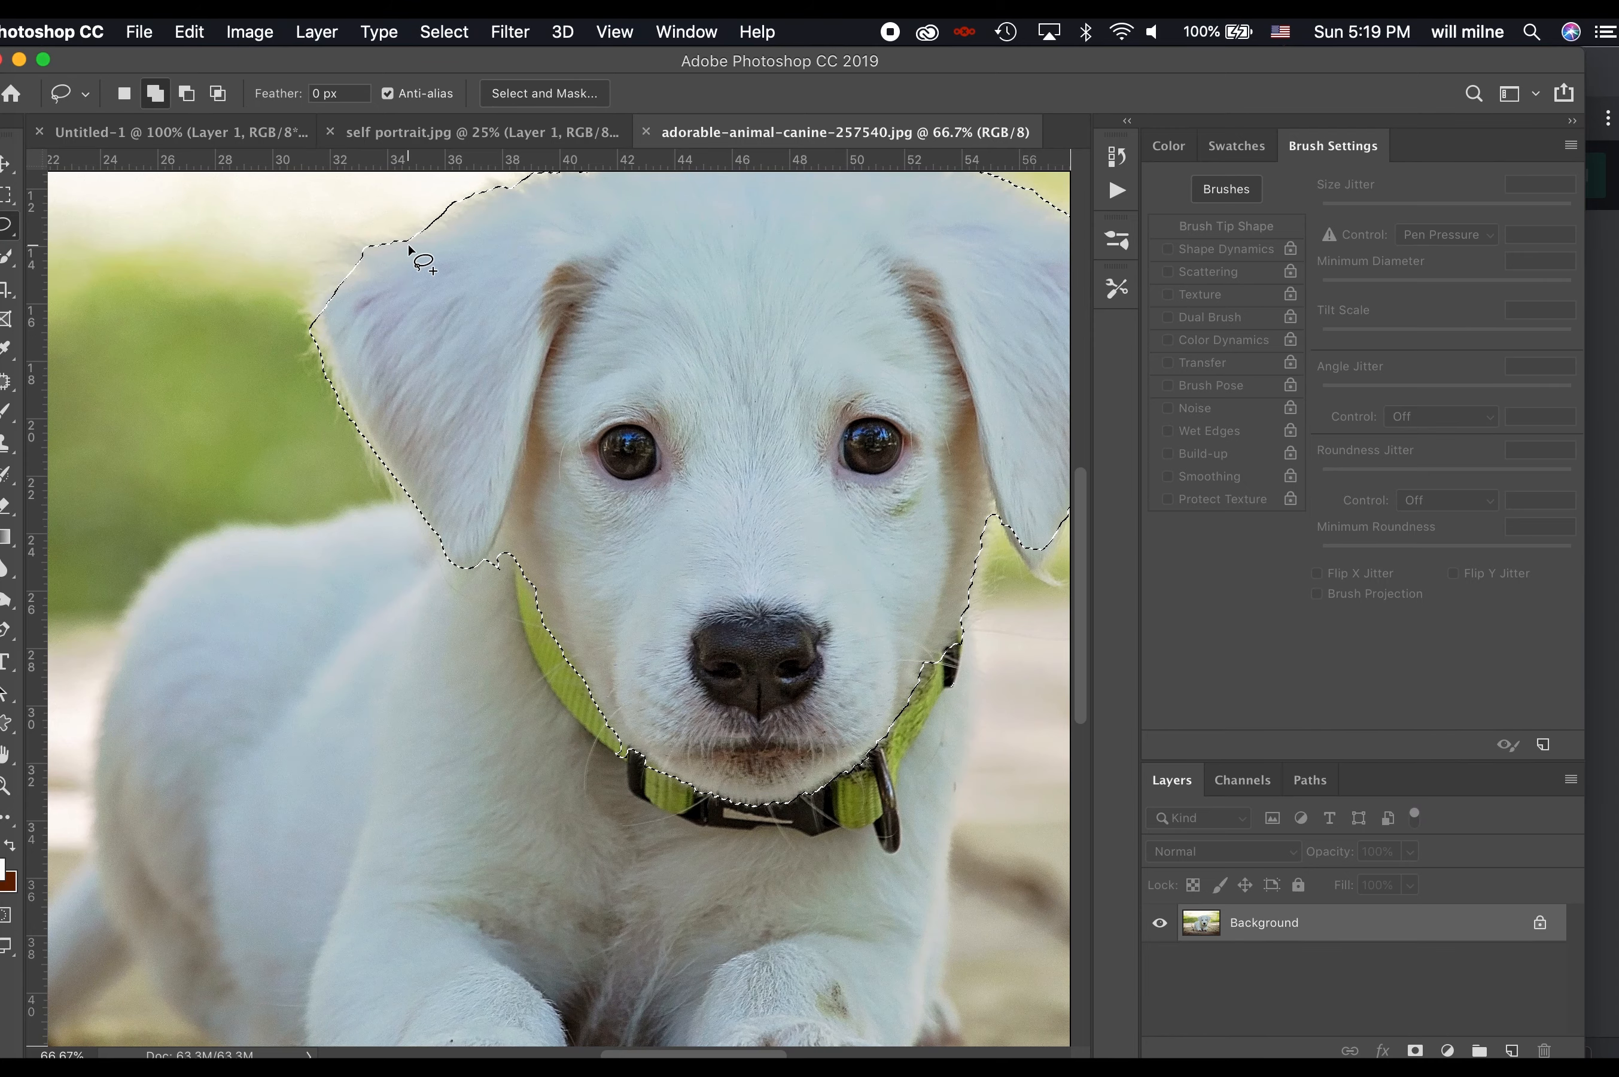
{"action": "left_click_drag", "start_coordinate": [395, 276], "coordinate": [399, 277]}
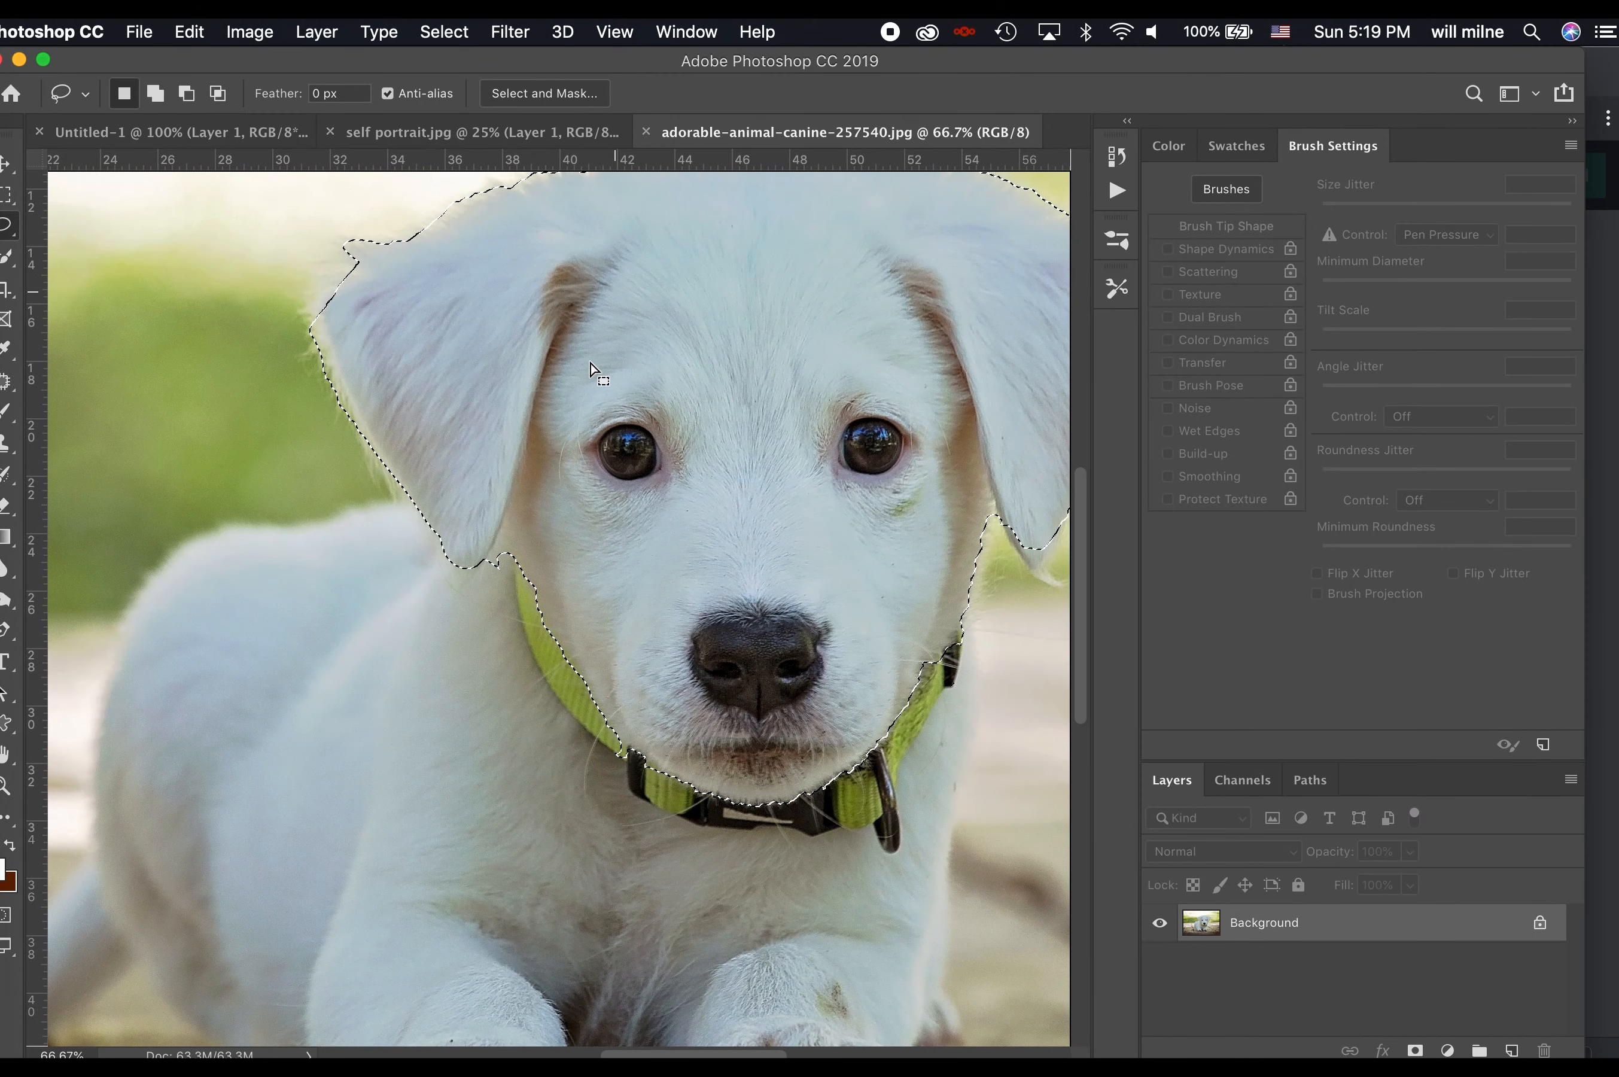
Clean up the lasso selection below the left ear, at the right ear's tip and along the right cheek
{"action": "key", "text": "alt"}
{"action": "left_click_drag", "start_coordinate": [481, 577], "coordinate": [497, 543]}
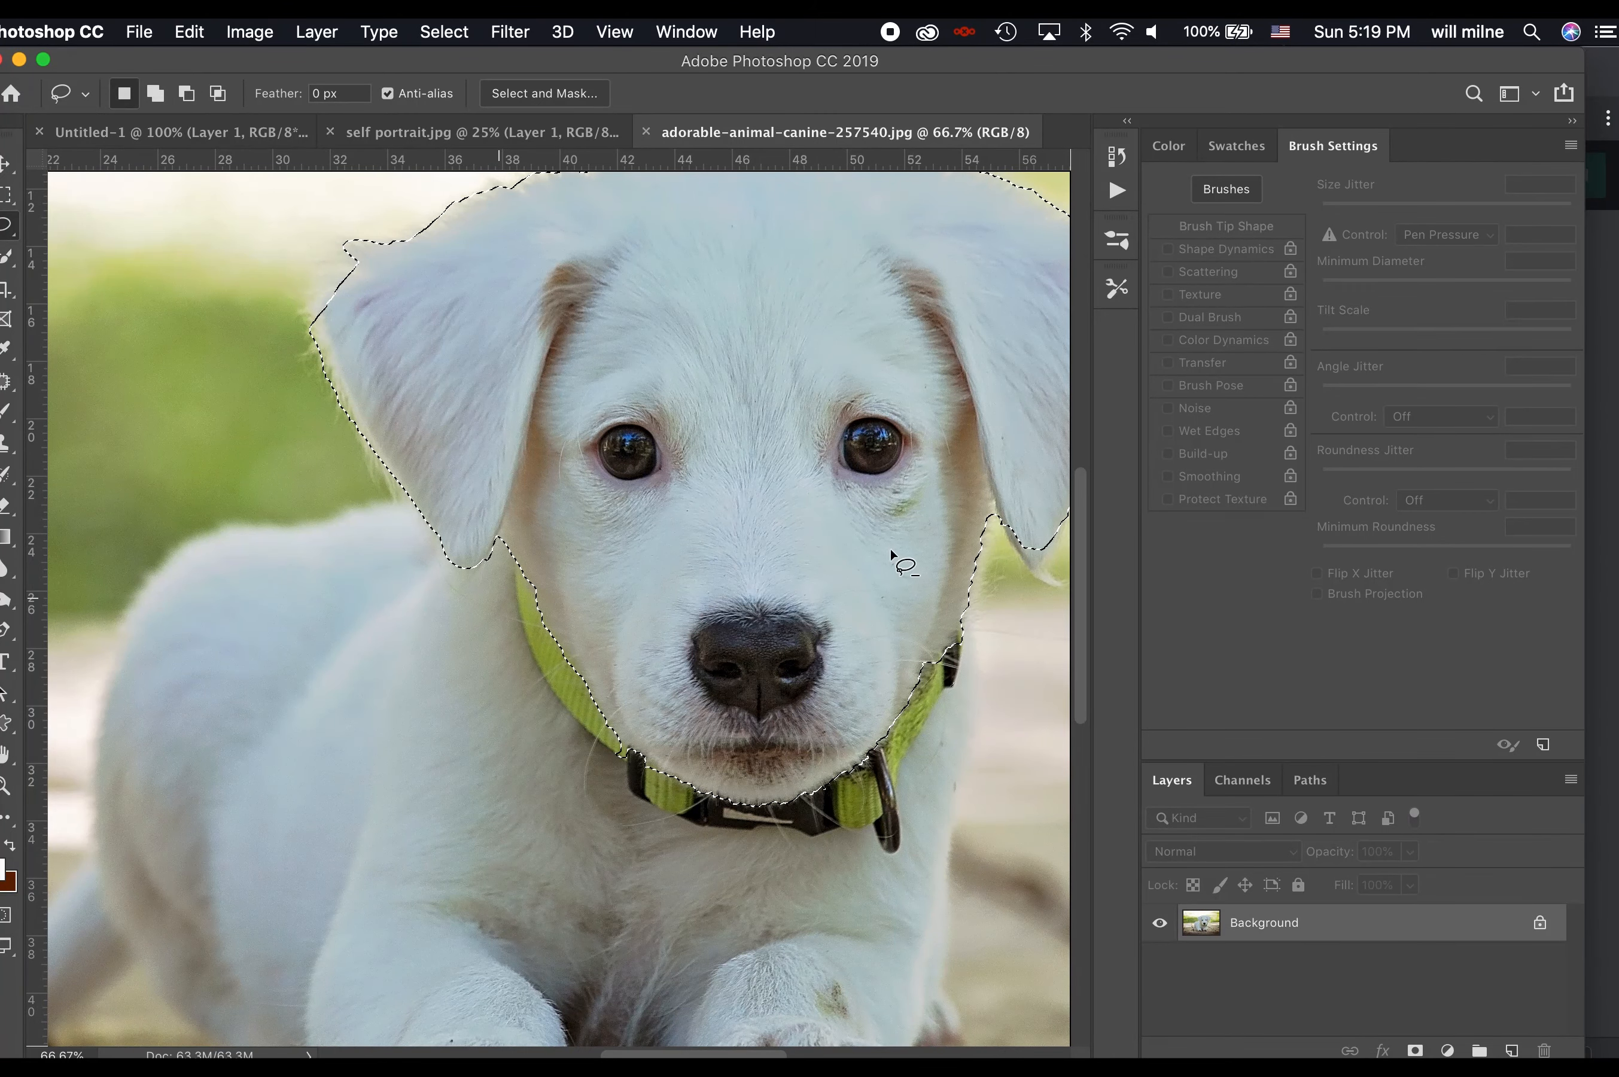
{"action": "mouse_move", "coordinate": [1011, 535]}
{"action": "left_mouse_down"}
{"action": "mouse_move", "coordinate": [1029, 531]}
{"action": "mouse_move", "coordinate": [1001, 502]}
{"action": "mouse_move", "coordinate": [1037, 568]}
{"action": "mouse_move", "coordinate": [1058, 510]}
{"action": "left_mouse_up"}
{"action": "key", "text": "alt"}
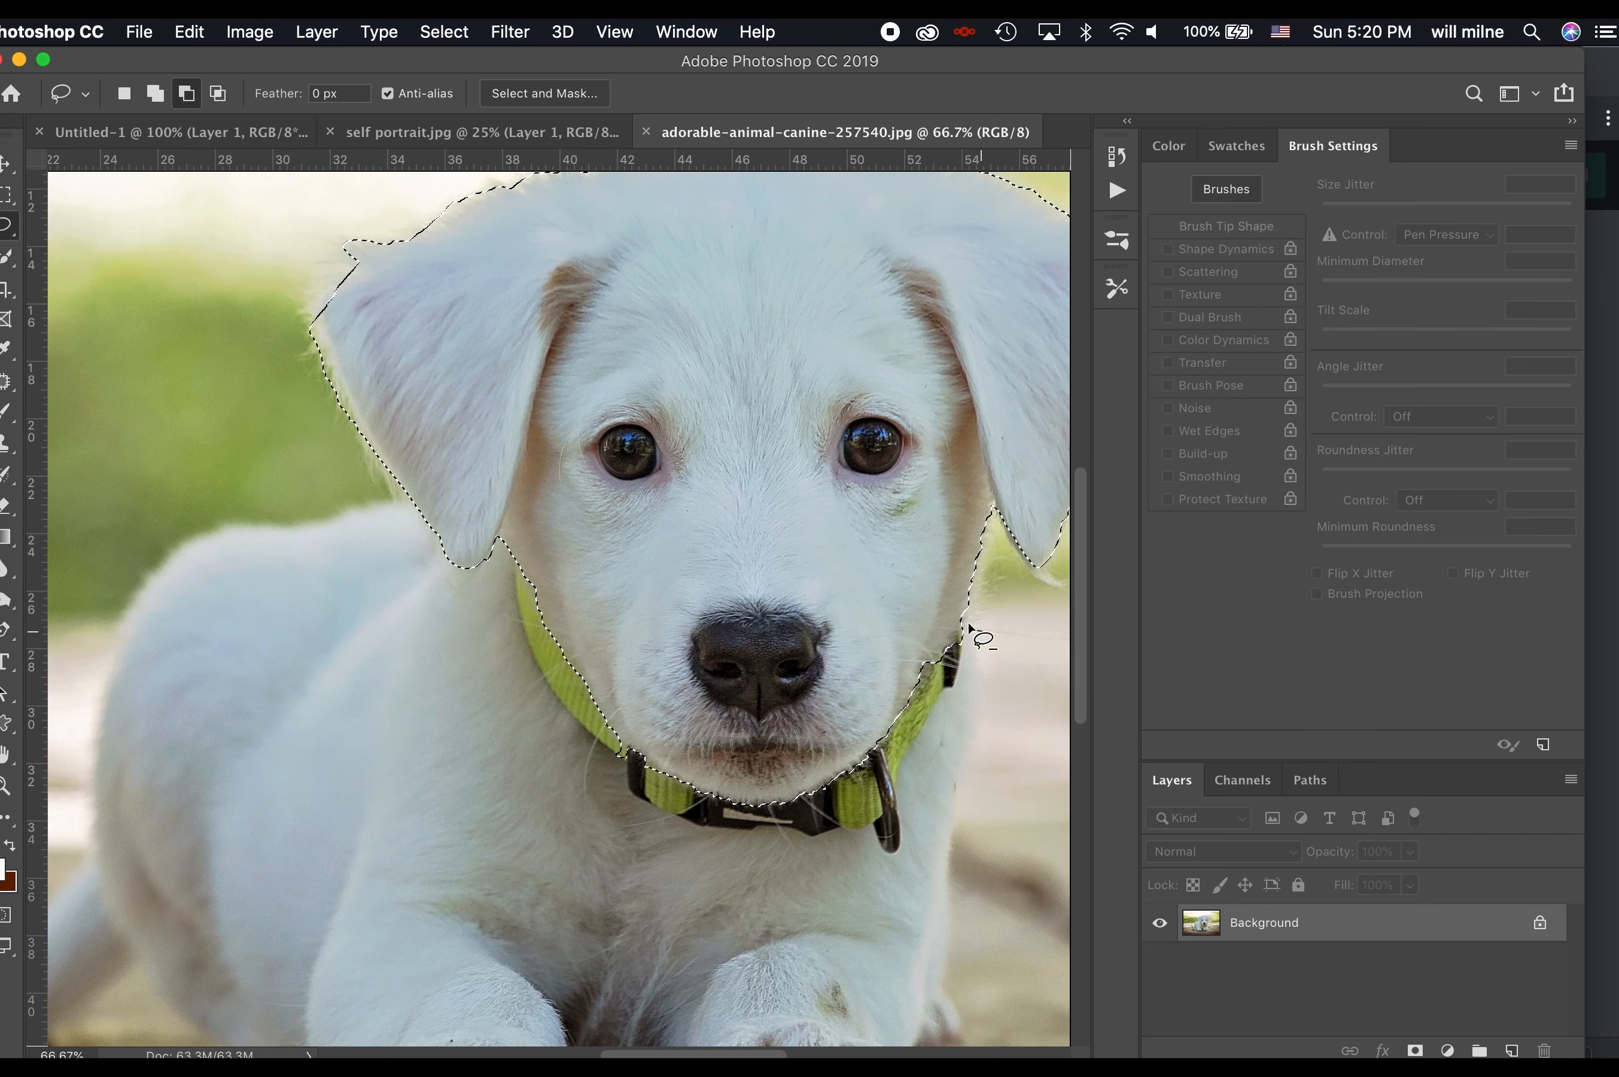
{"action": "mouse_move", "coordinate": [942, 648]}
{"action": "left_mouse_down"}
{"action": "mouse_move", "coordinate": [944, 682]}
{"action": "mouse_move", "coordinate": [975, 689]}
{"action": "left_mouse_up"}
Define a brush preset named Puppy from the selected puppy head
{"action": "key", "text": "super+d"}
{"action": "key", "text": "super+minus"}
{"action": "key", "text": "super+minus"}
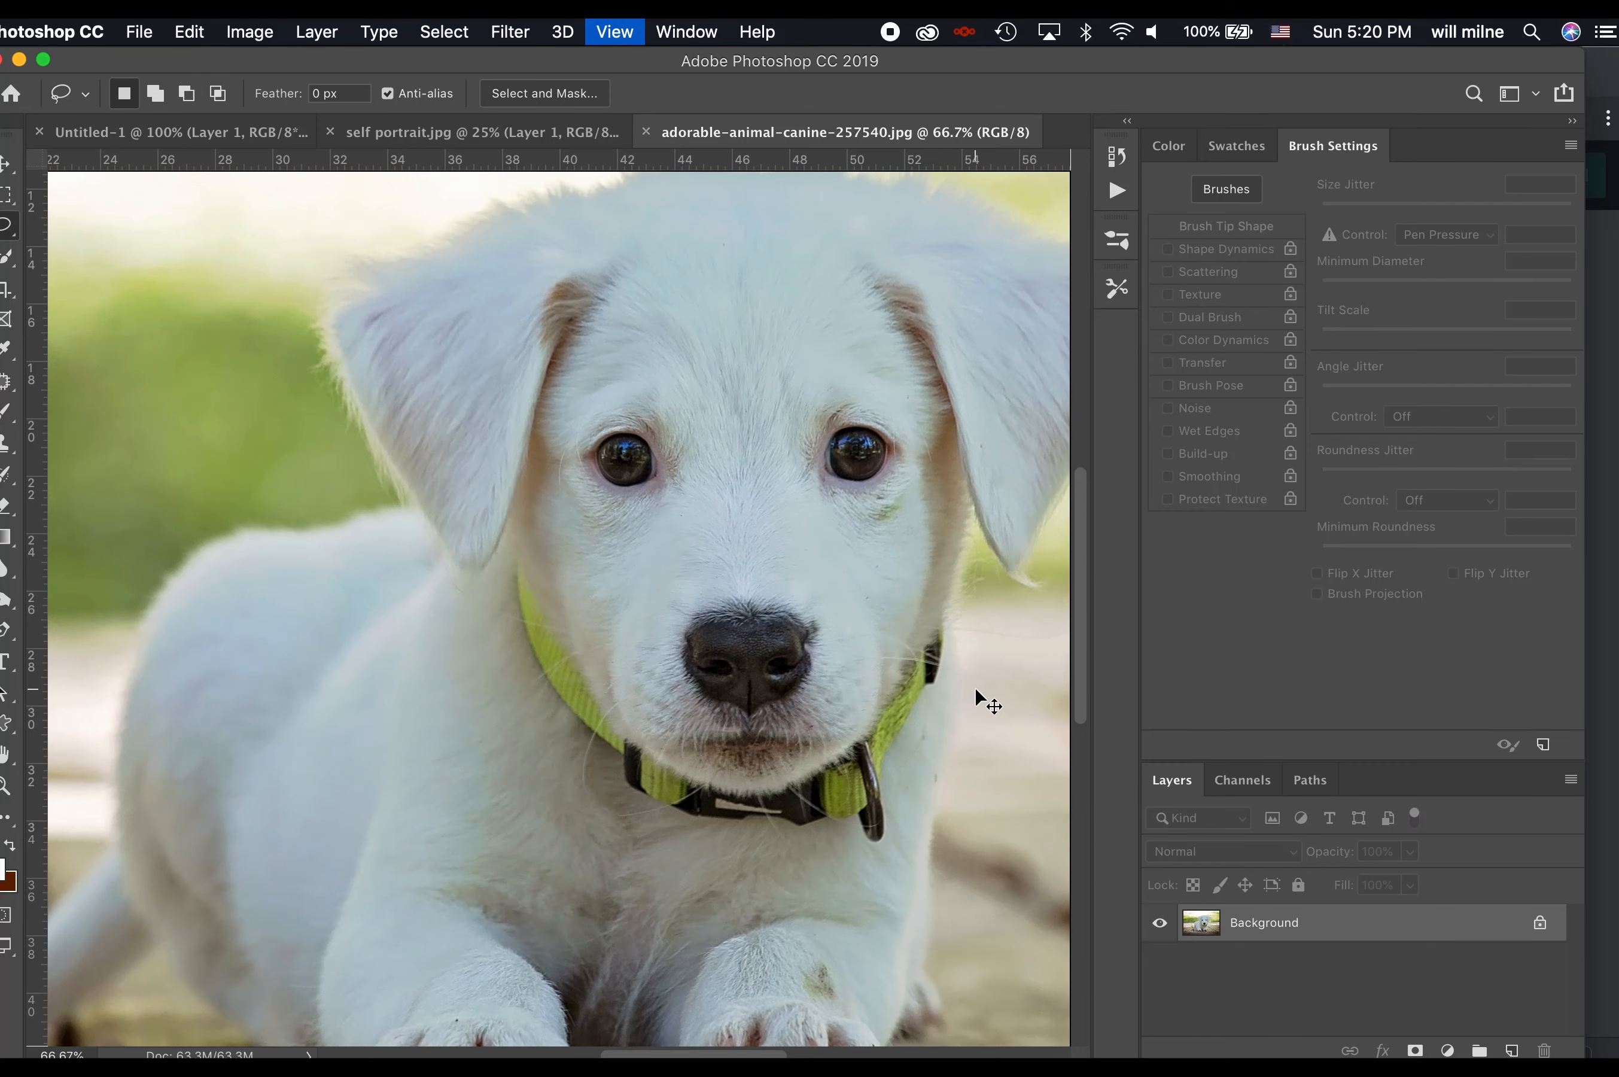
{"action": "key", "text": "super+minus"}
{"action": "key", "text": "super+shift+d"}
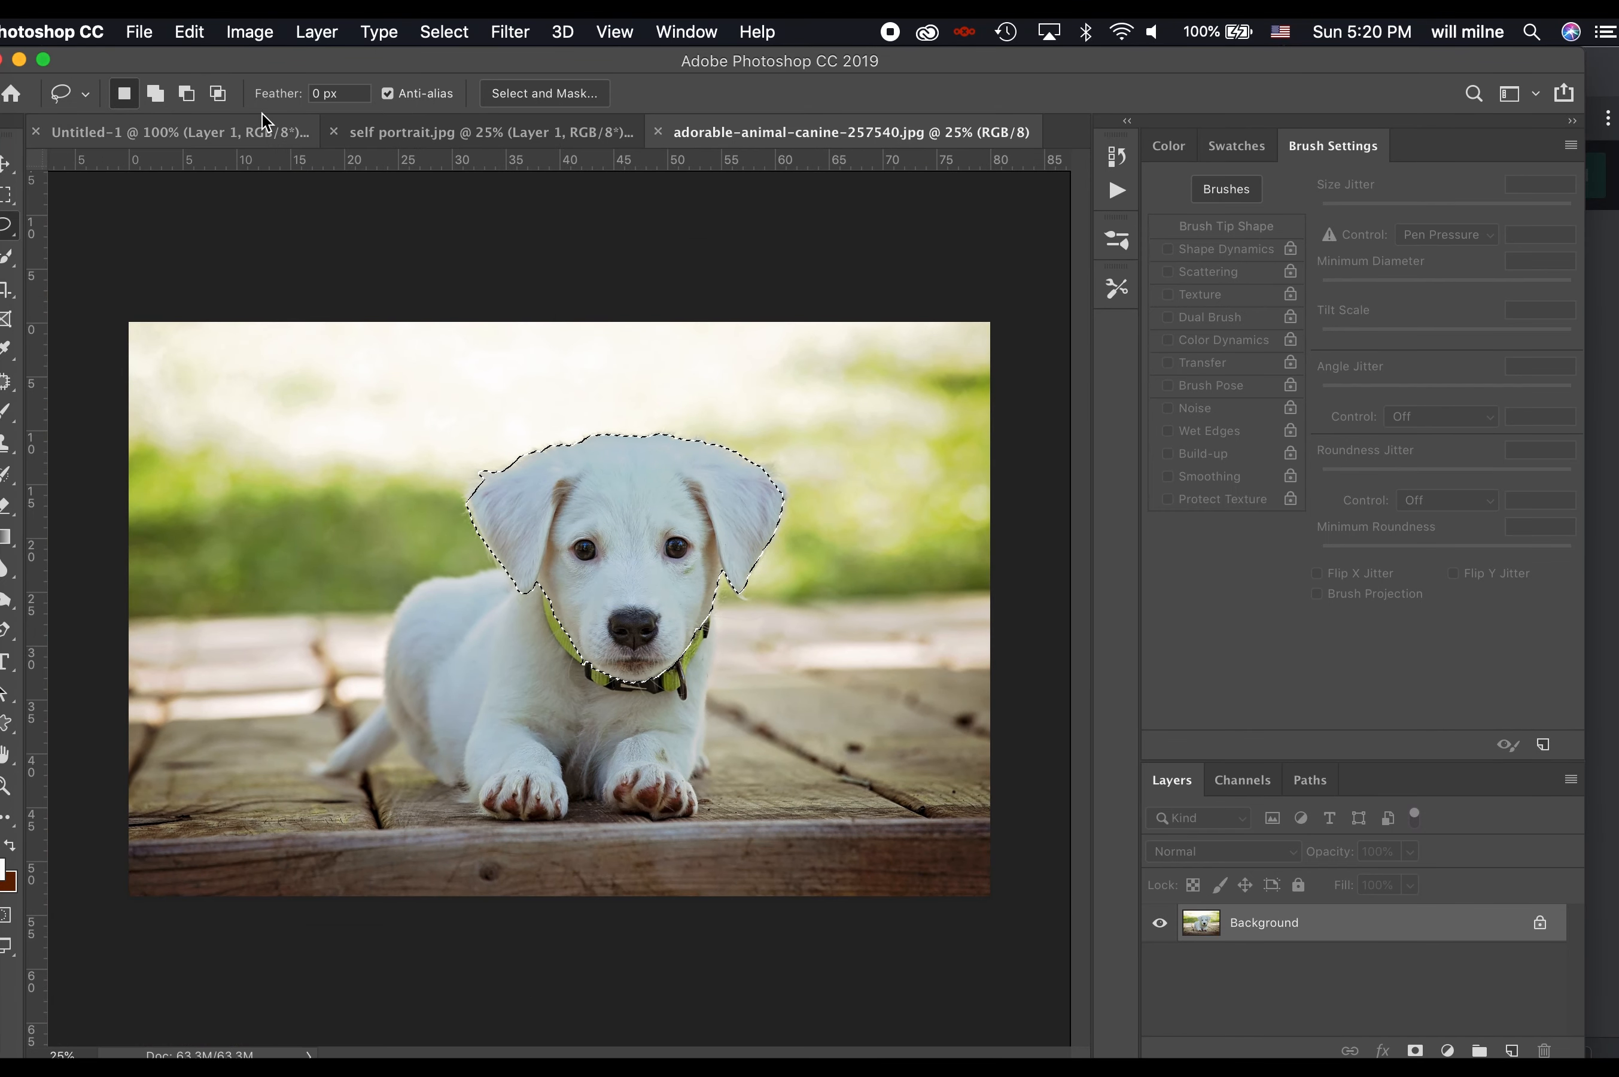
{"action": "left_click", "coordinate": [190, 32]}
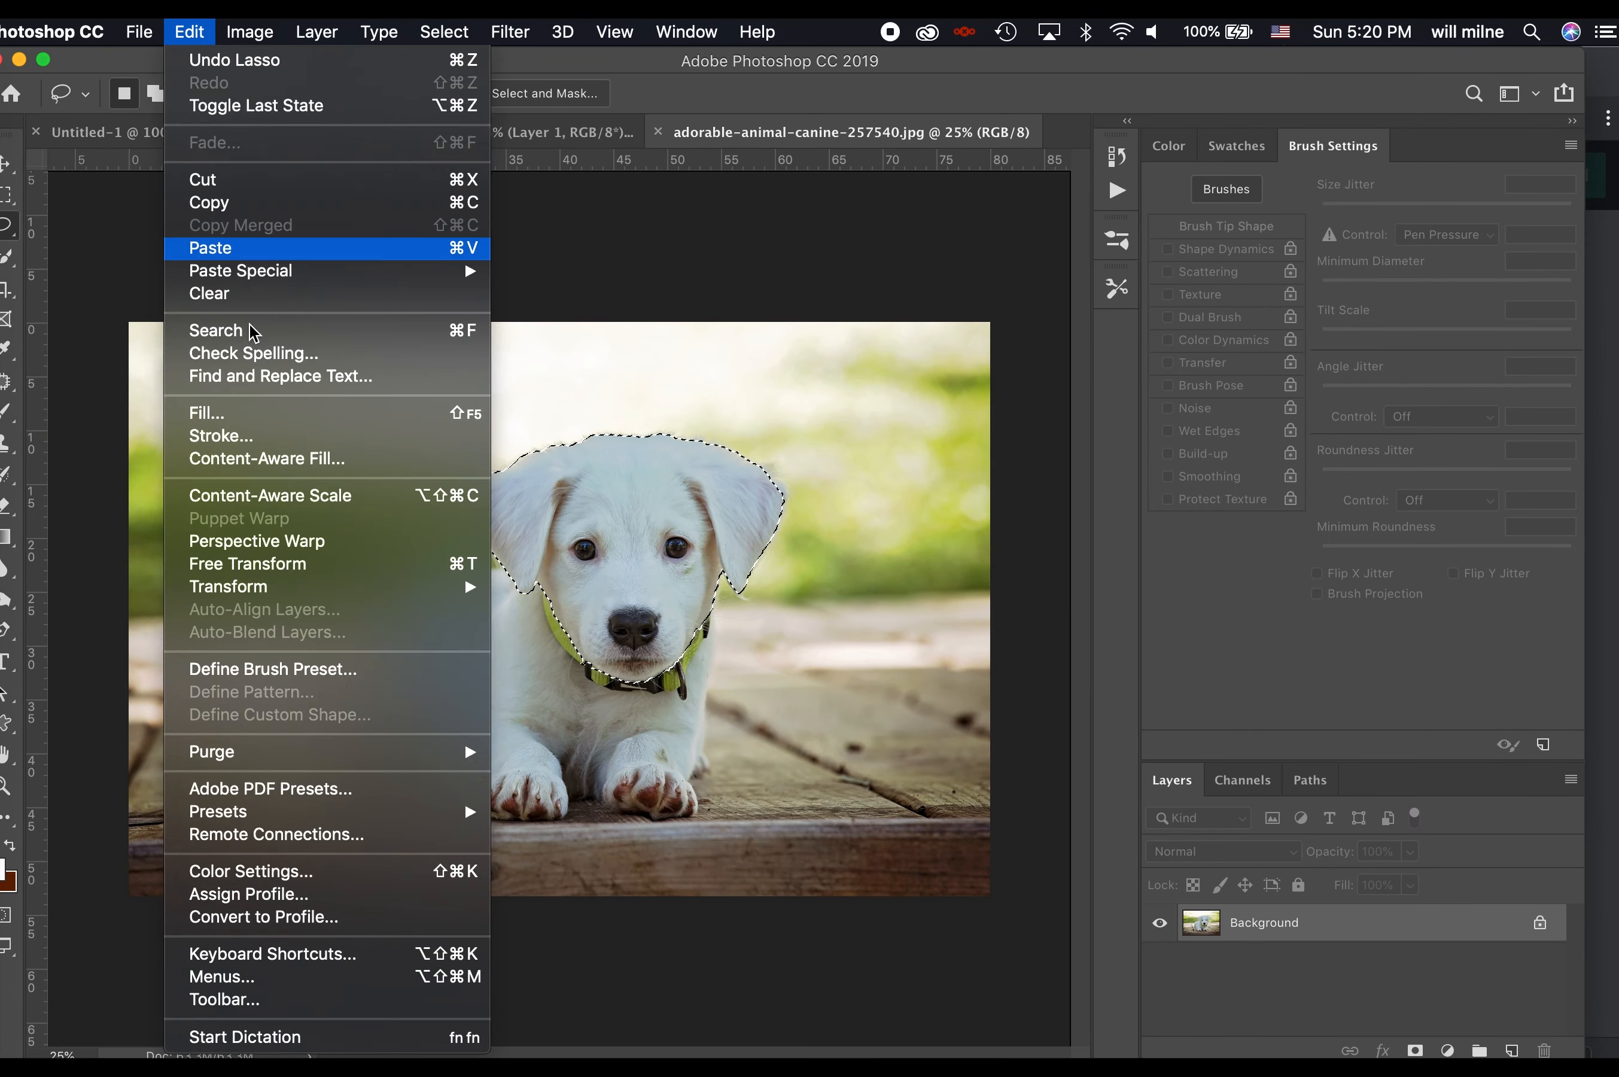
{"action": "left_click", "coordinate": [276, 669]}
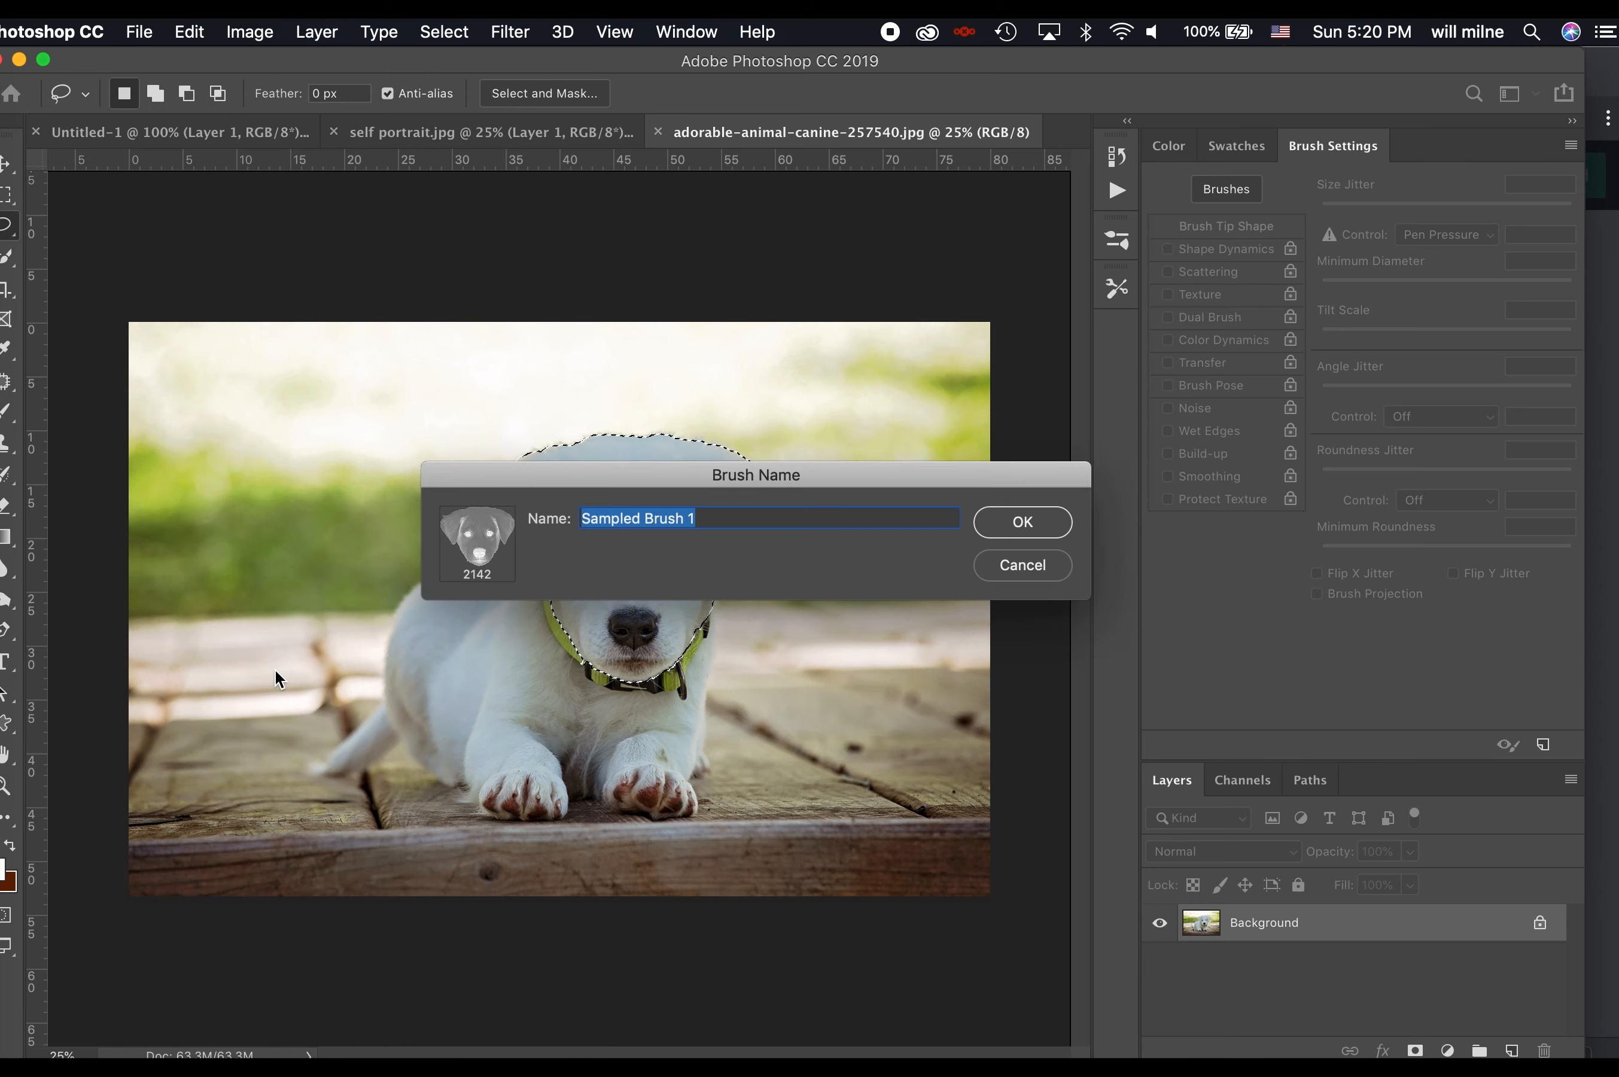
{"action": "type", "text": "Puppy"}
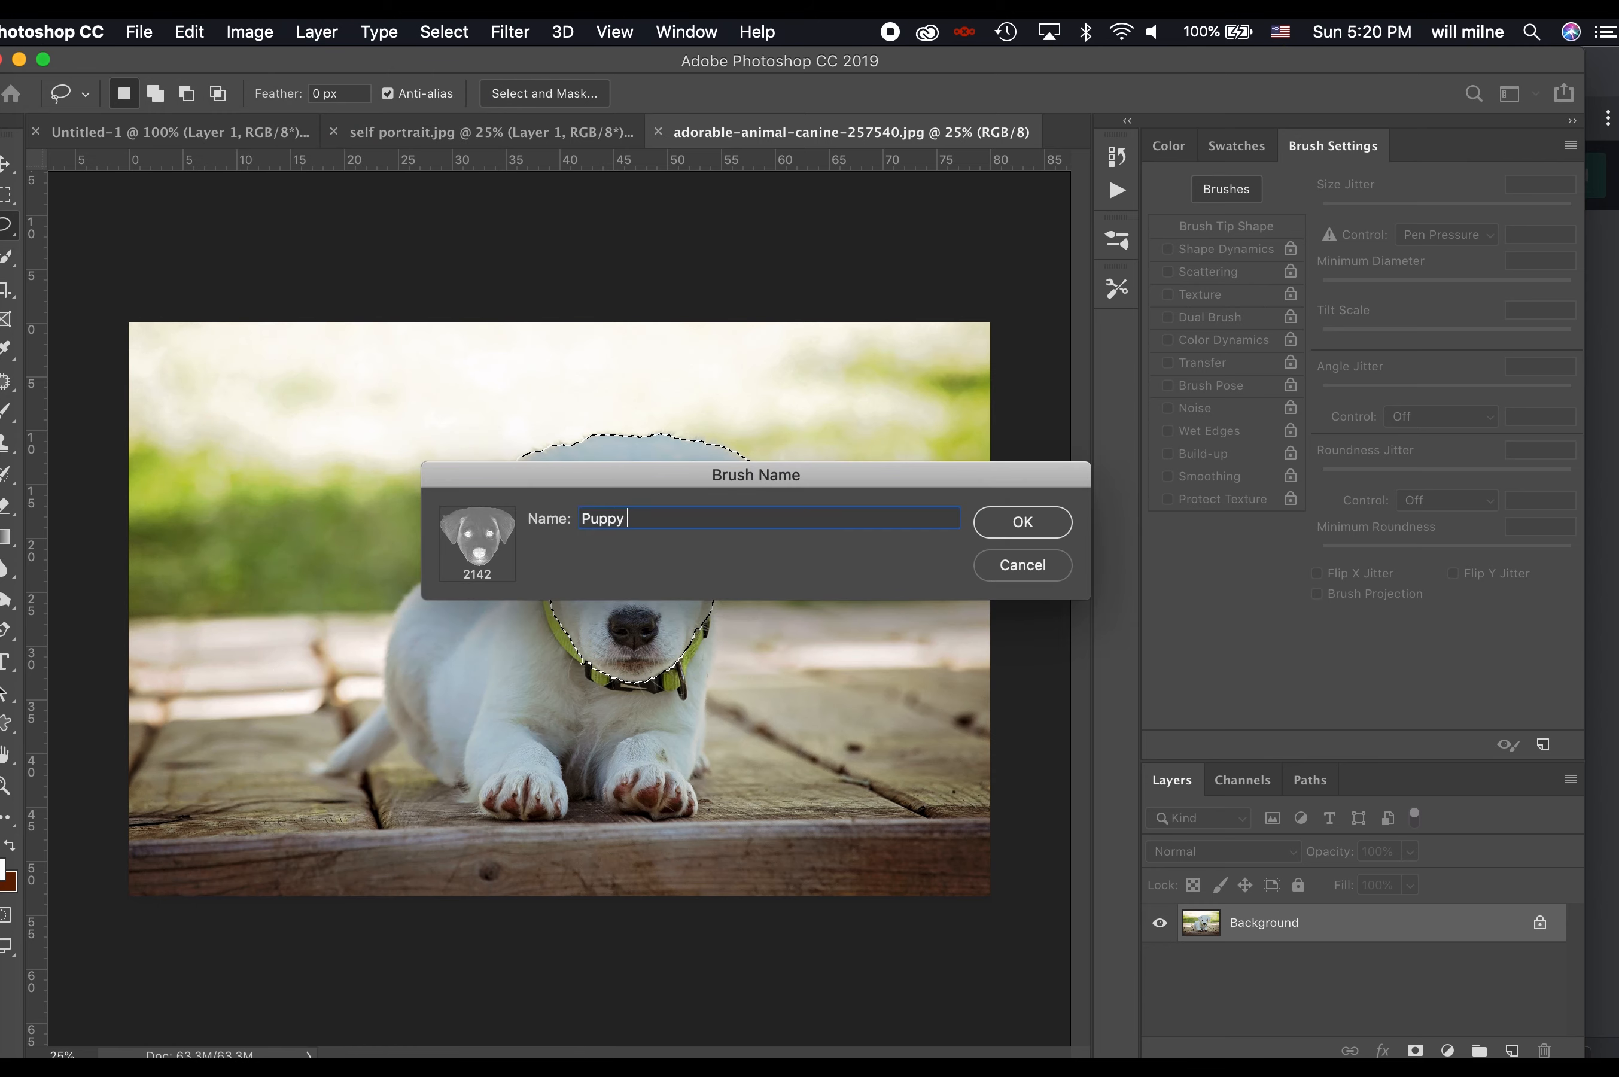
{"action": "key", "text": "Return"}
Deselect the puppy head and close the puppy photo, returning to self portrait.jpg
{"action": "key", "text": "super+d"}
{"action": "key", "text": "super+n"}
{"action": "key", "text": "super+w"}
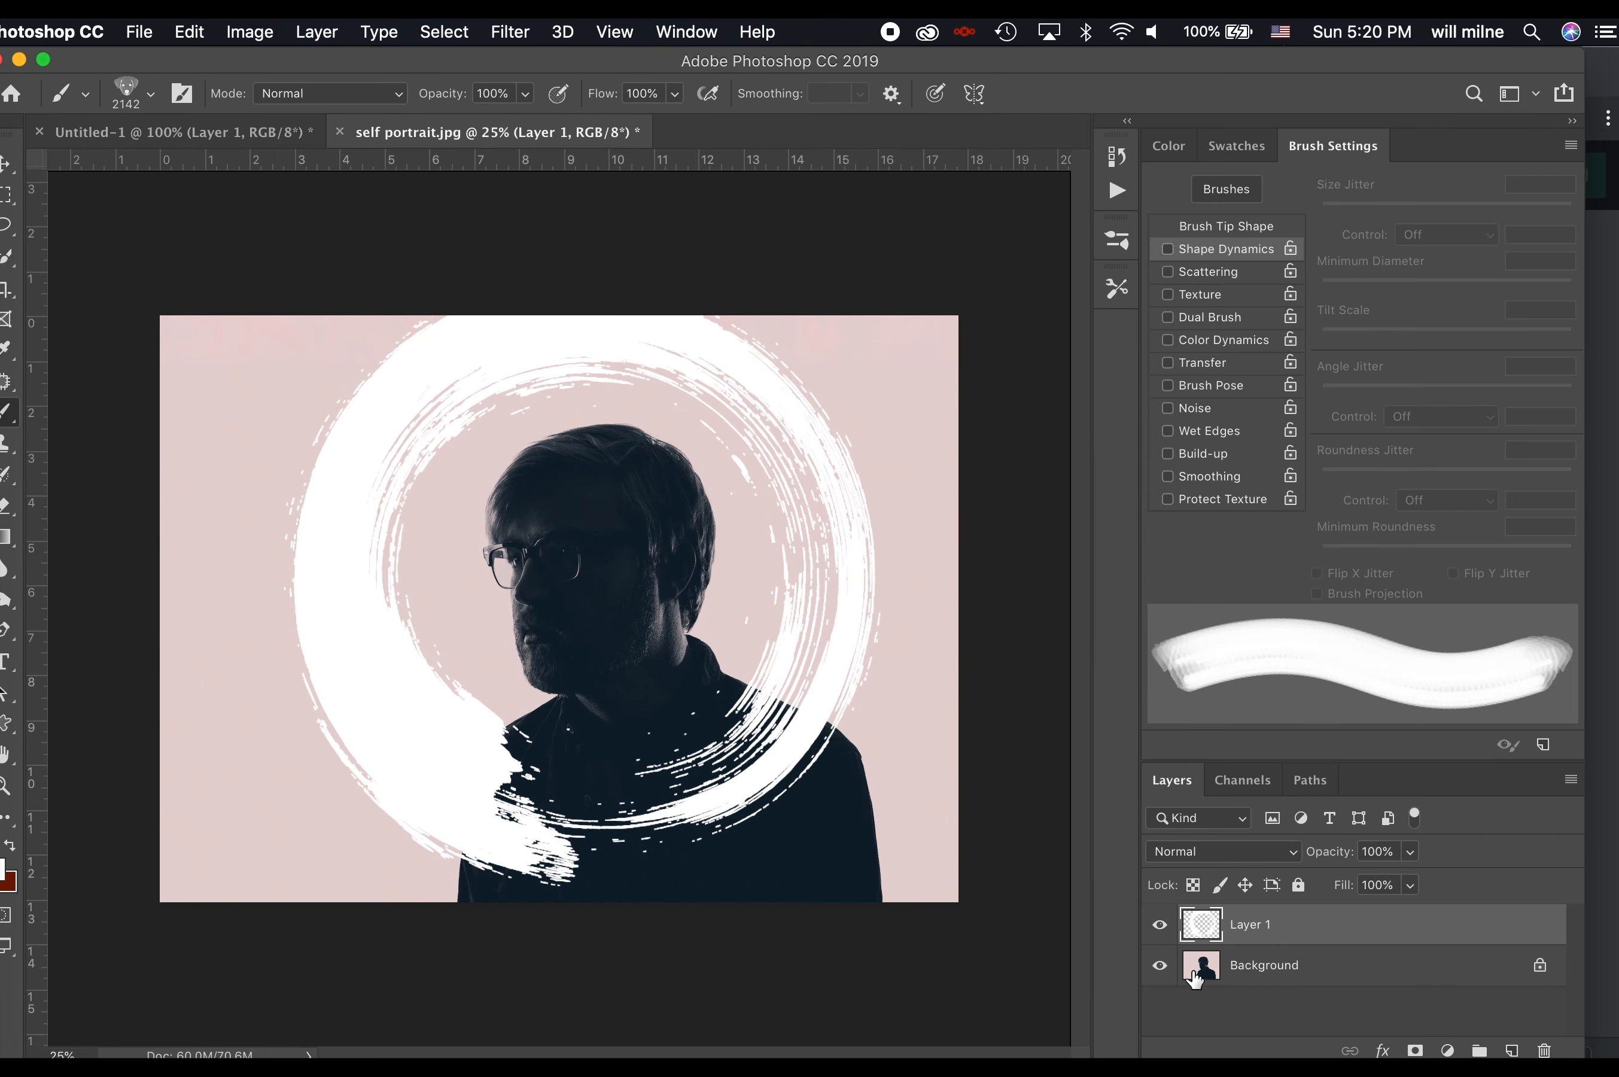
Hide the portrait Background and add a black (000000) Solid Color fill layer beneath Layer 1
{"action": "left_click", "coordinate": [1159, 966]}
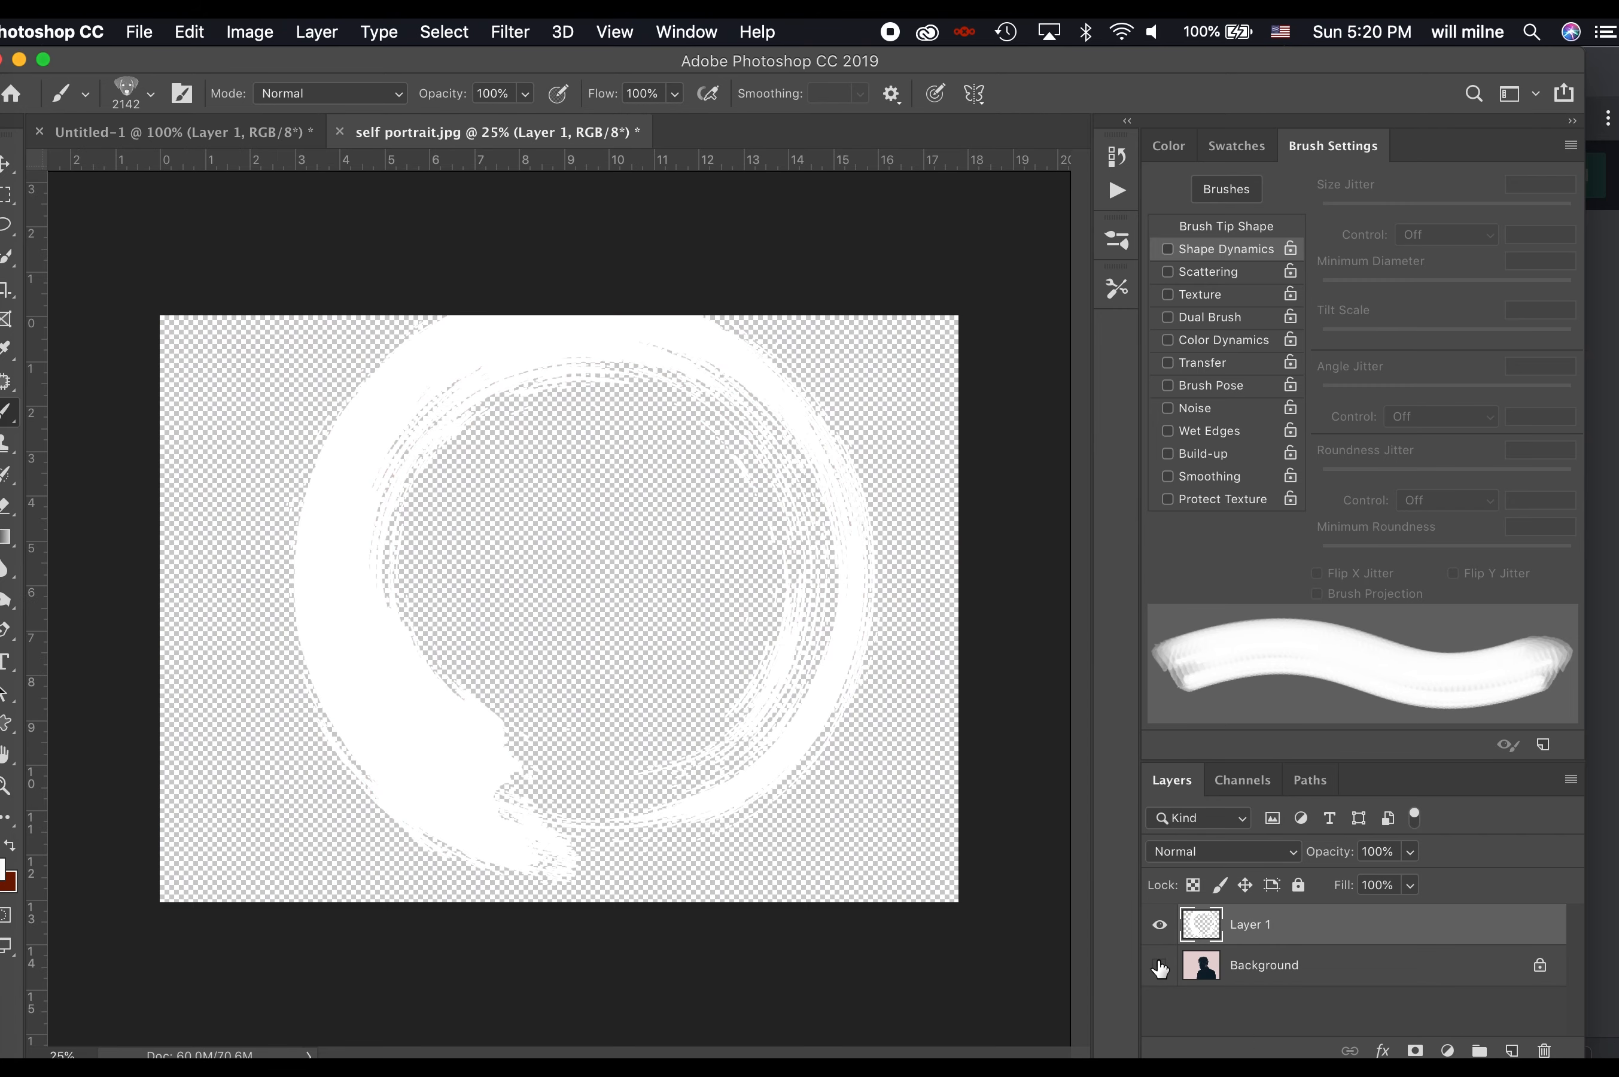
{"action": "left_click", "coordinate": [1447, 1051]}
{"action": "left_click", "coordinate": [1466, 641]}
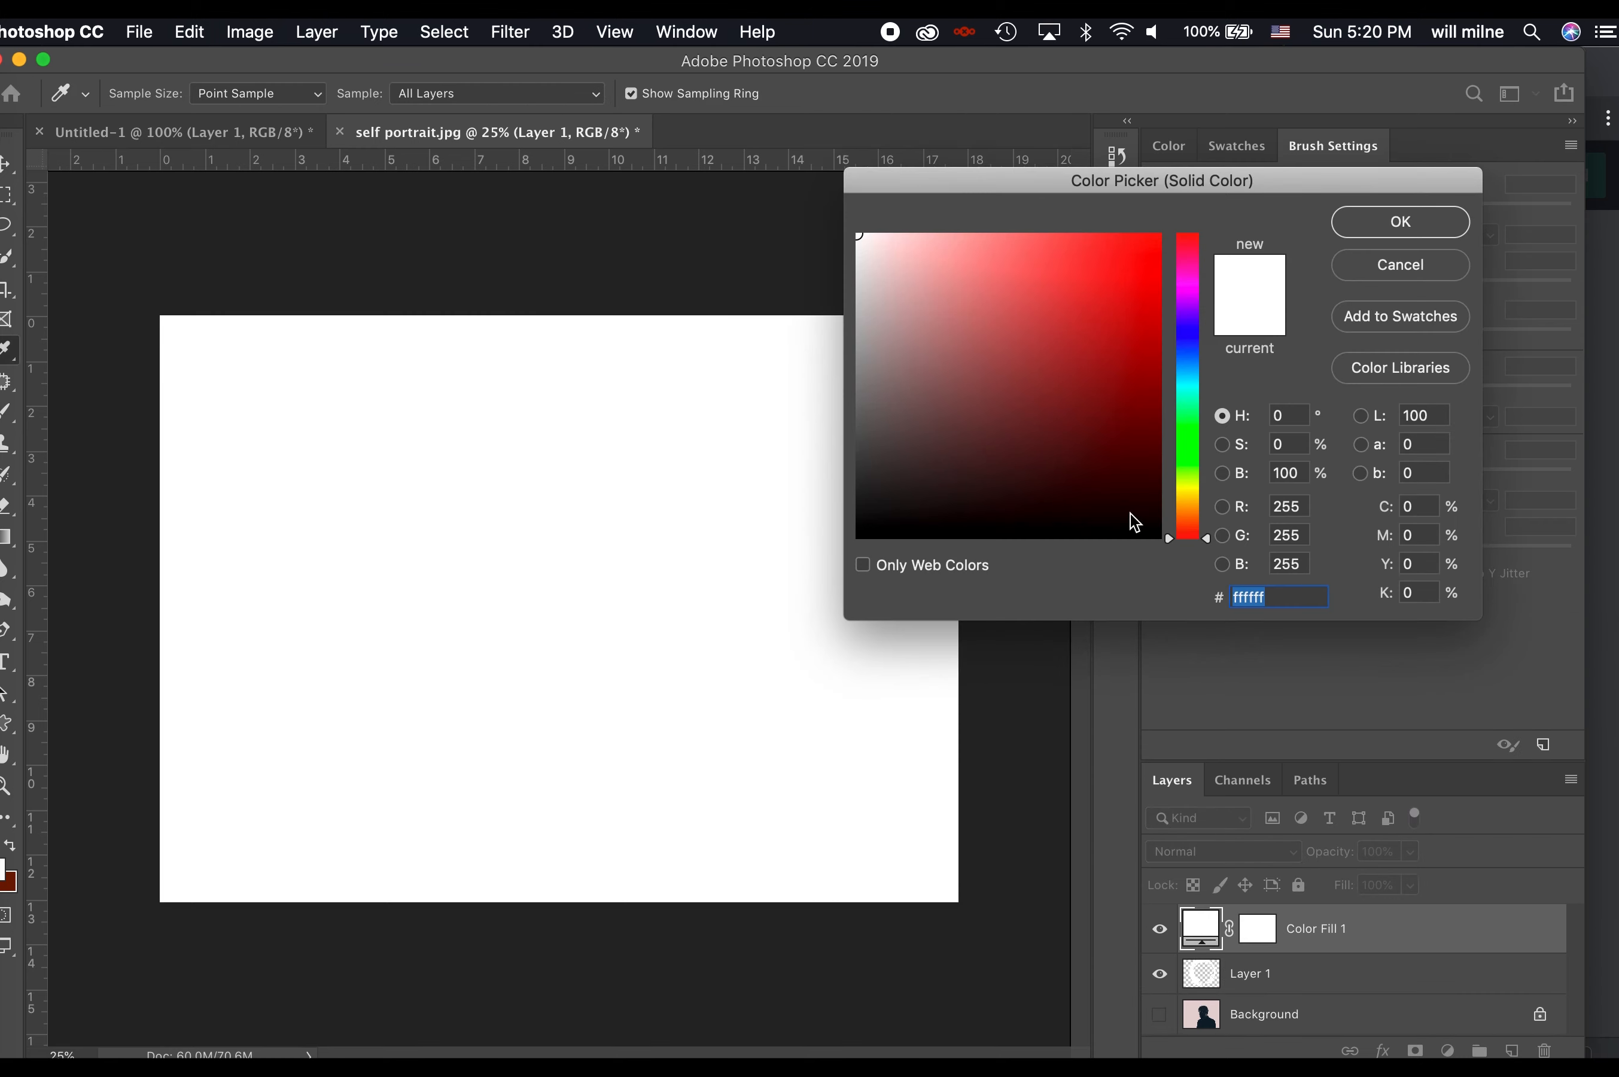
{"action": "left_click_drag", "start_coordinate": [1125, 383], "coordinate": [1217, 605]}
{"action": "left_click", "coordinate": [1359, 221]}
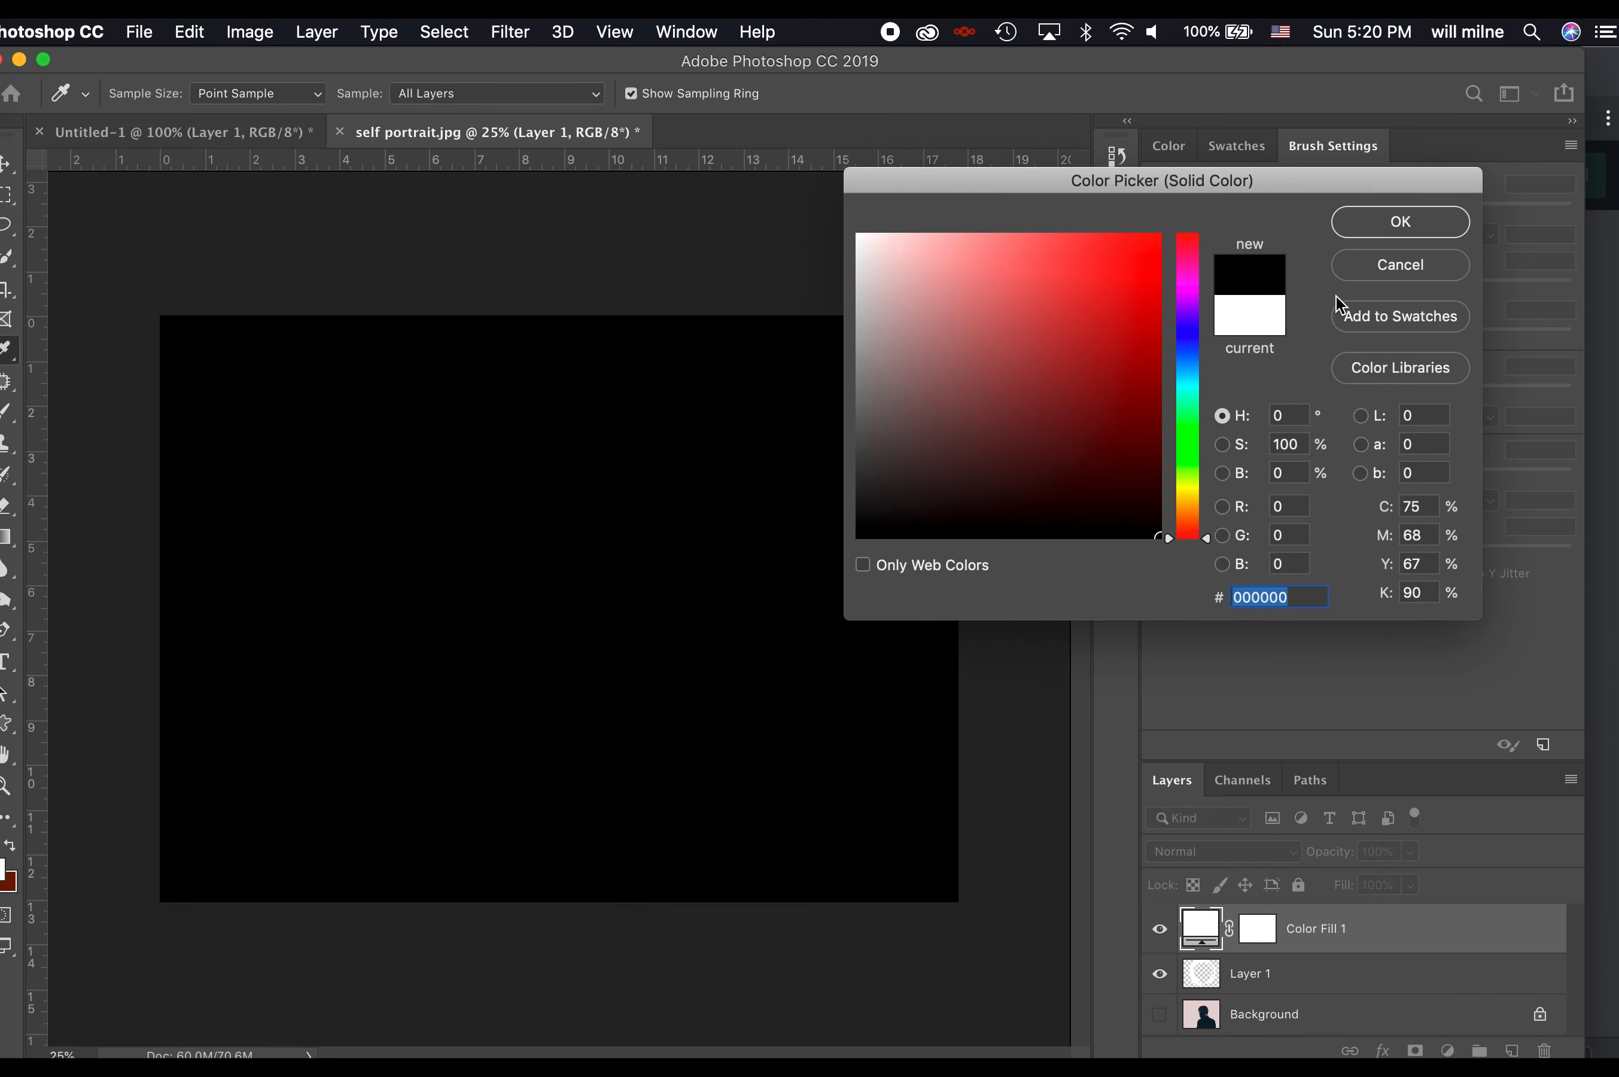
{"action": "left_click_drag", "start_coordinate": [1317, 979], "coordinate": [1322, 925]}
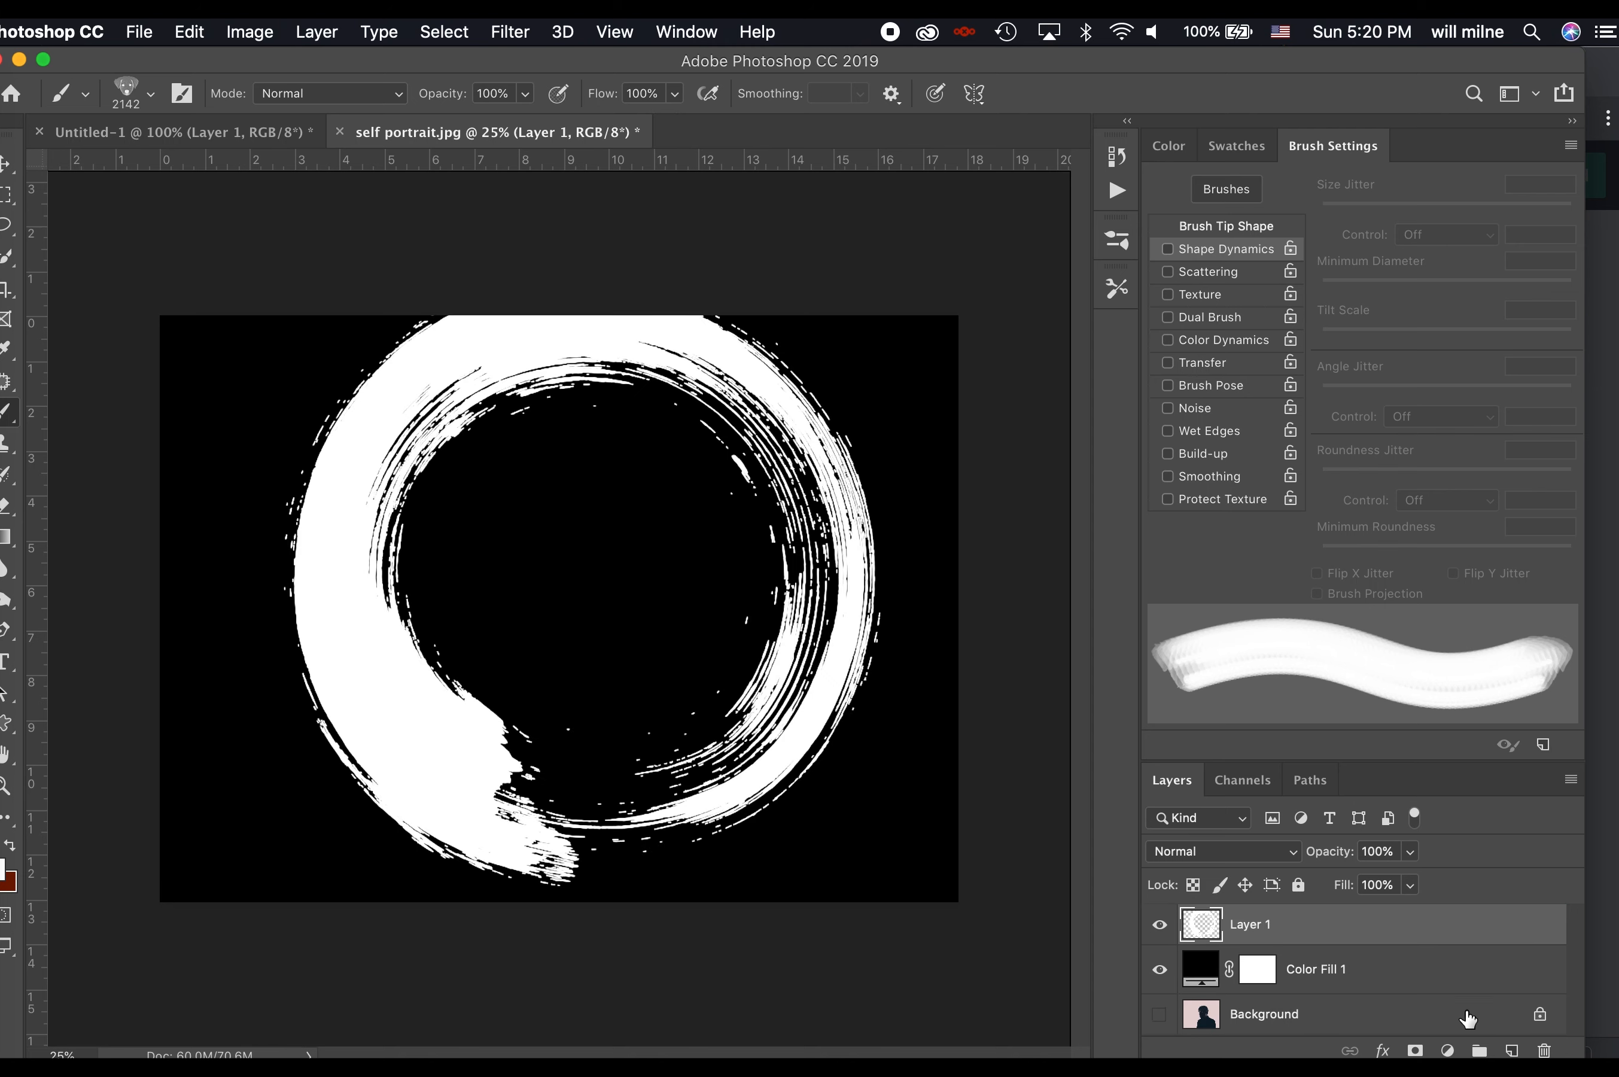
Add a new layer above Layer 1 and choose the Puppy brush preset
{"action": "left_click", "coordinate": [1512, 1051]}
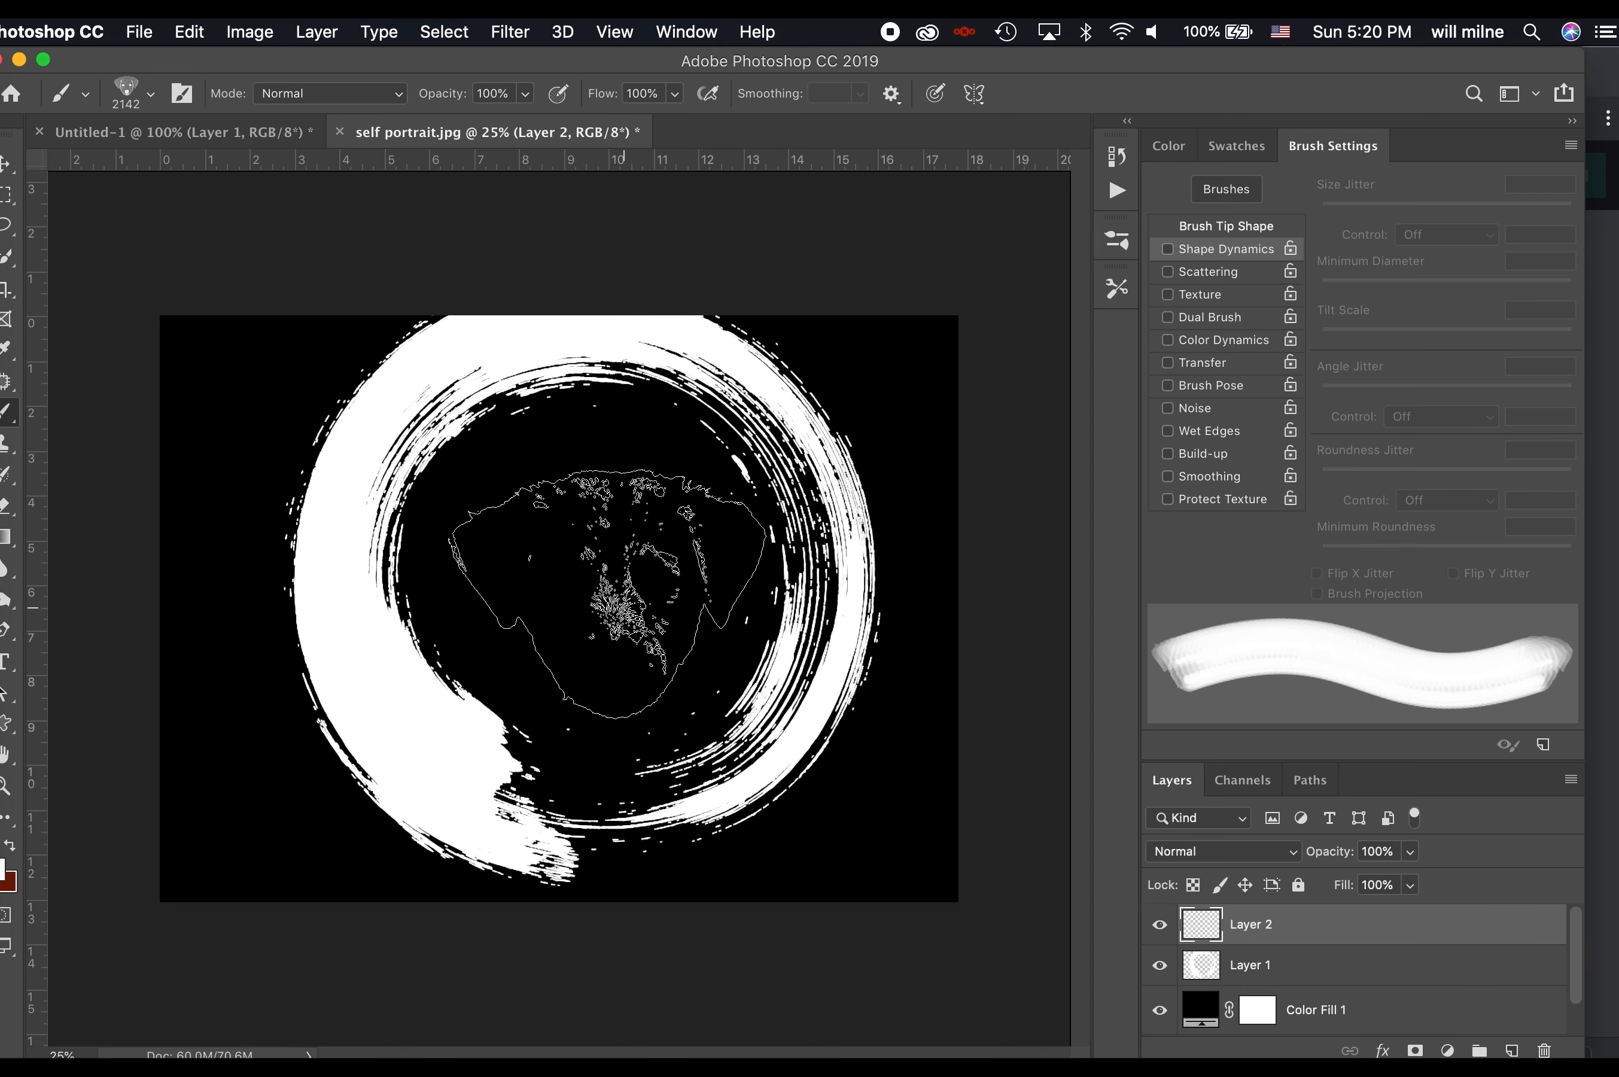
{"action": "right_click", "coordinate": [585, 571]}
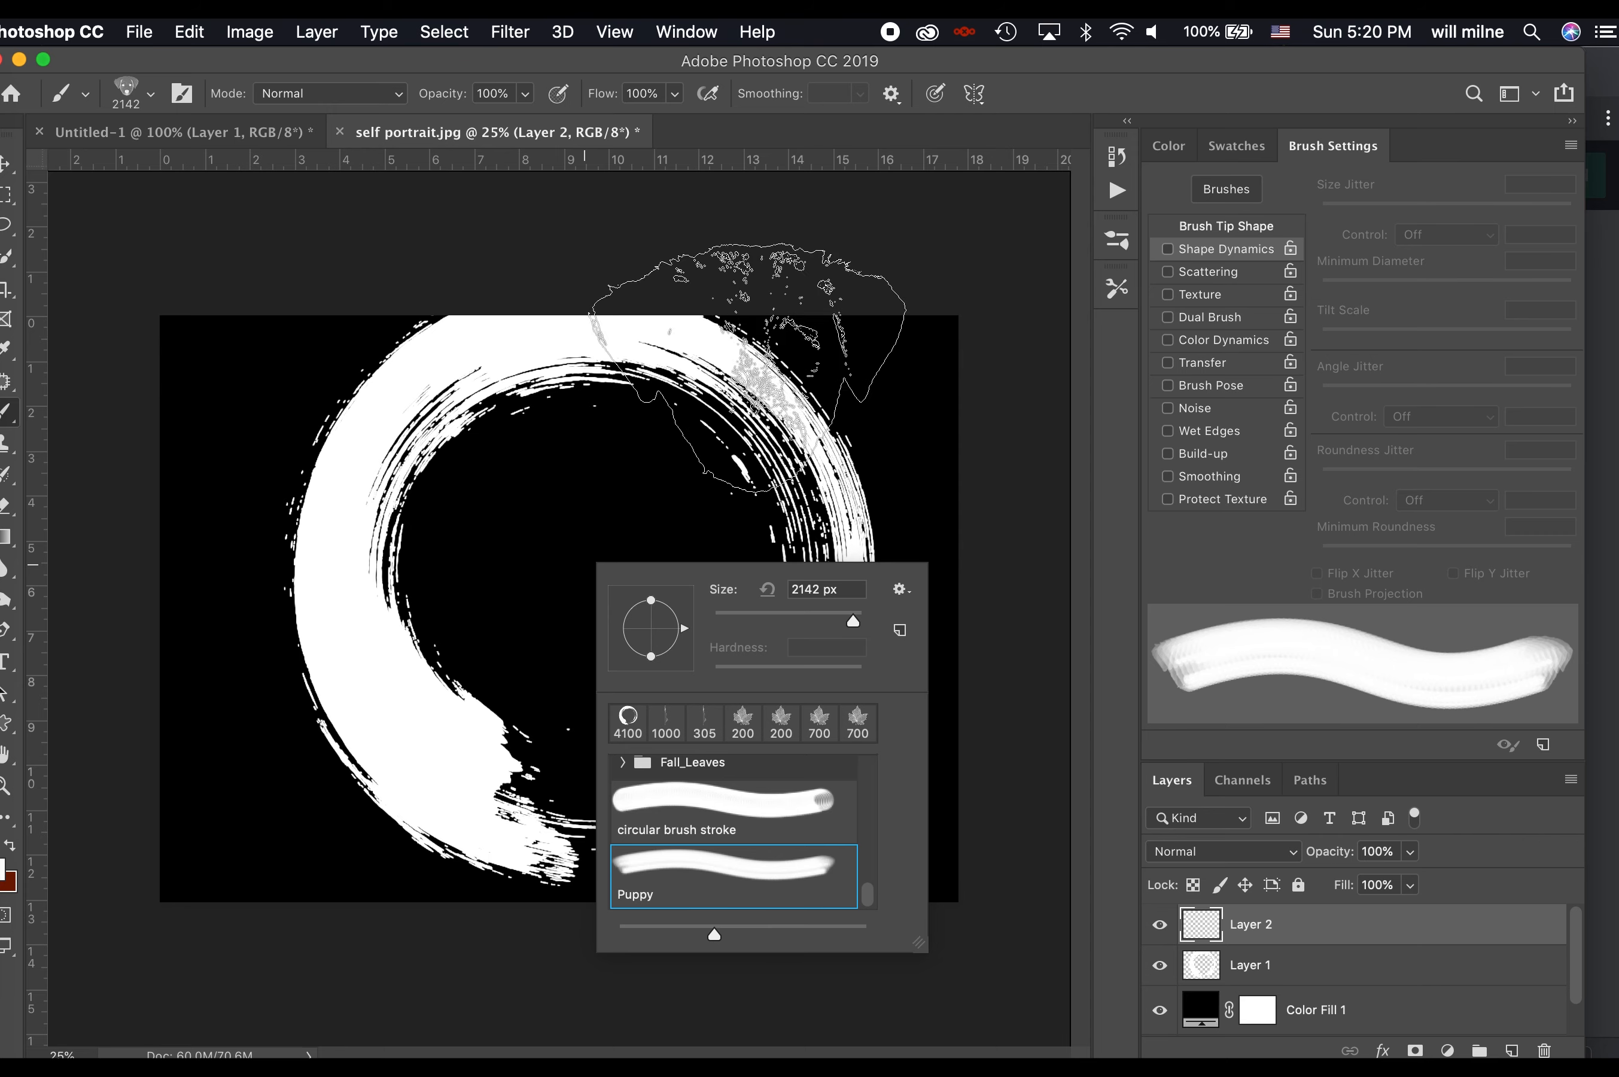
{"action": "left_click", "coordinate": [767, 836]}
{"action": "left_click", "coordinate": [751, 876]}
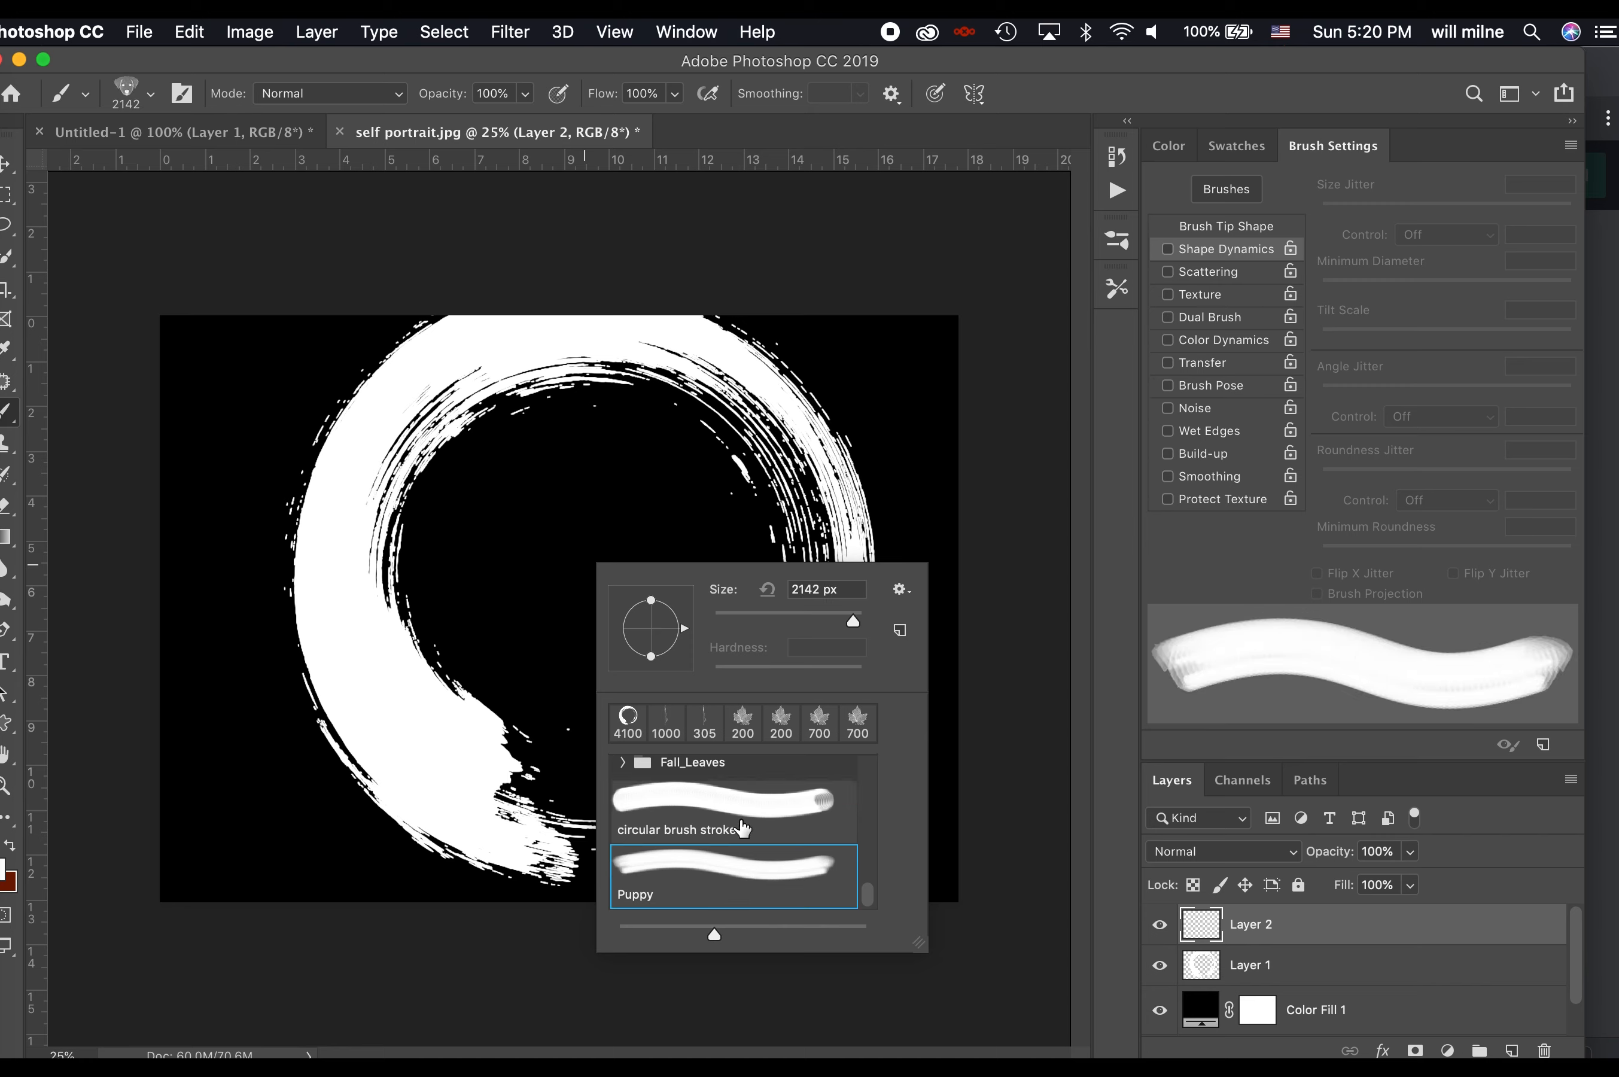
{"action": "left_click", "coordinate": [727, 814]}
{"action": "left_click", "coordinate": [726, 882]}
{"action": "left_click", "coordinate": [1381, 943]}
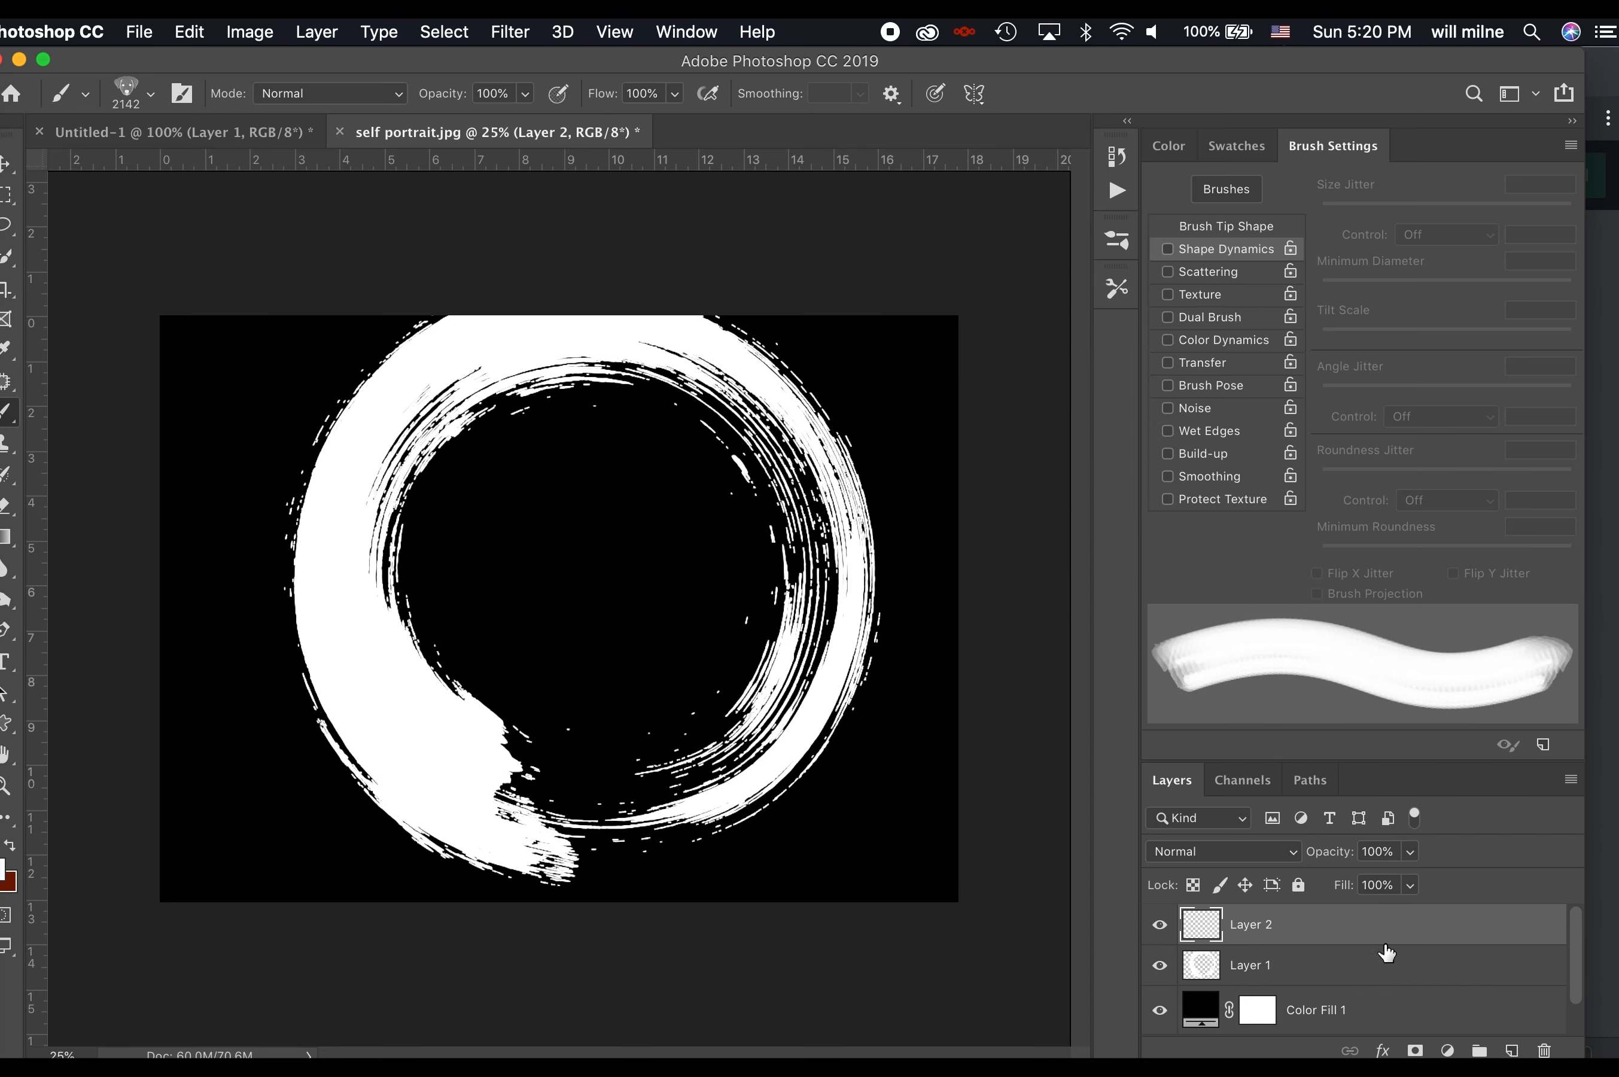
Set the foreground color to bright red and stamp one puppy head in the middle of the white ring
{"action": "left_click", "coordinate": [7, 861]}
{"action": "left_click_drag", "start_coordinate": [1193, 408], "coordinate": [1208, 178]}
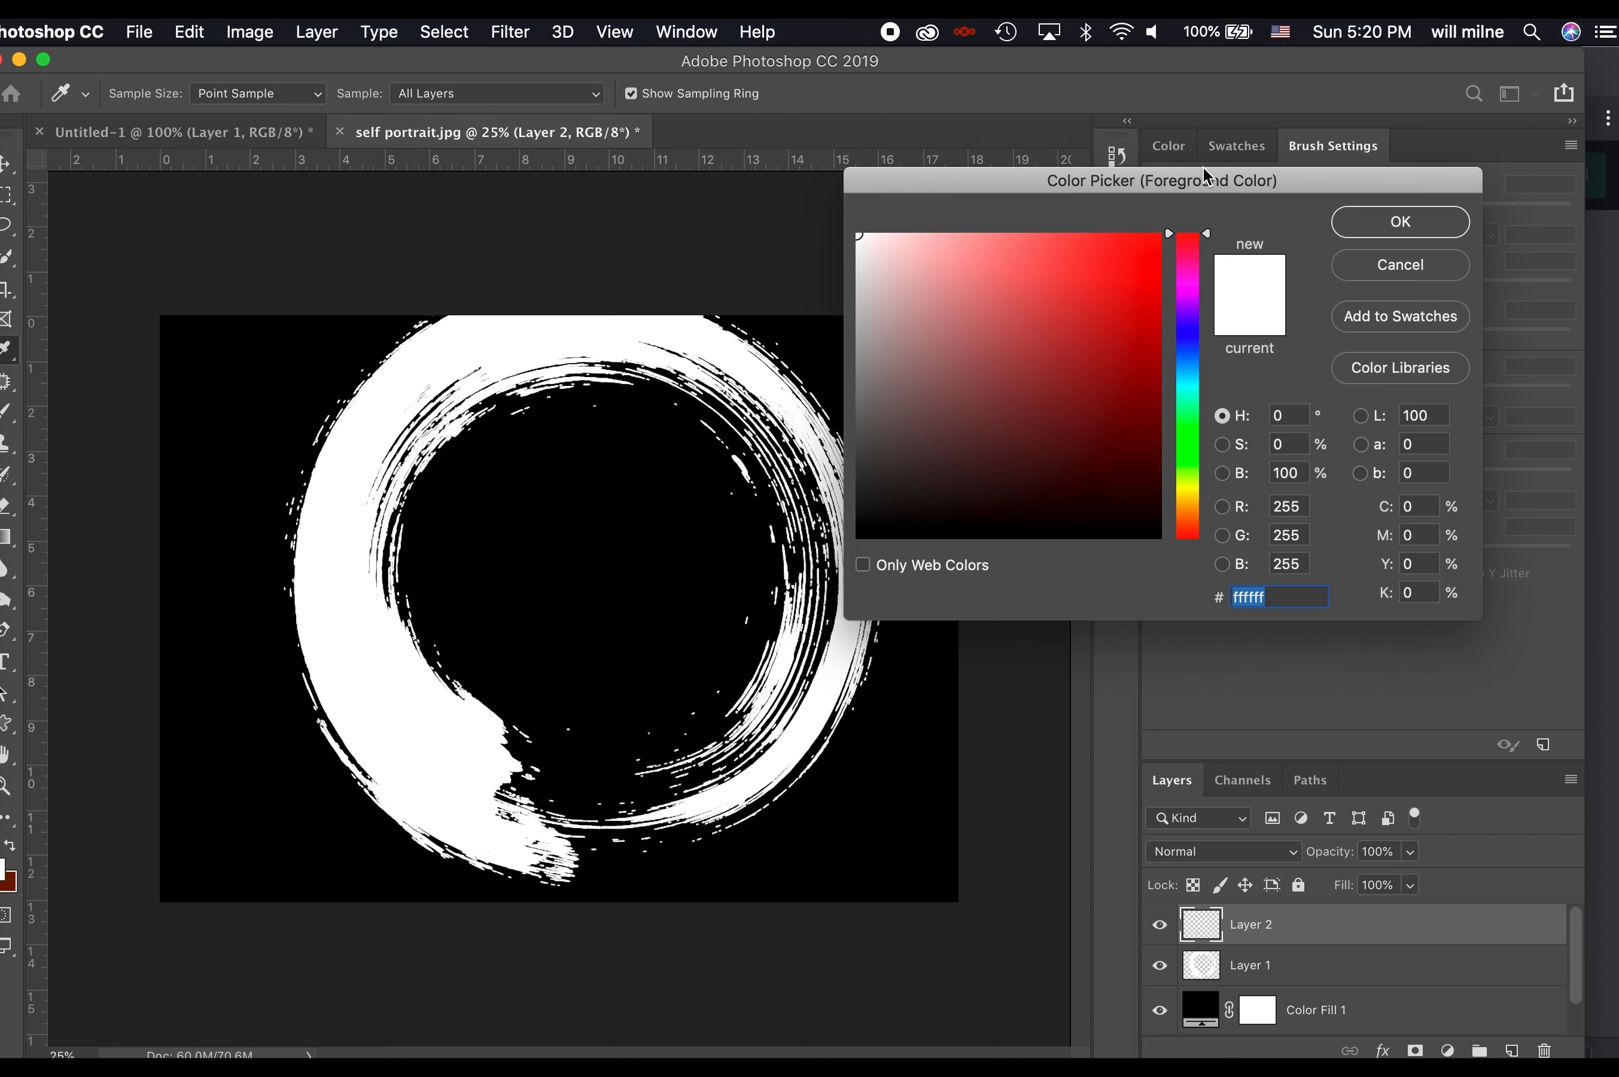
{"action": "left_click", "coordinate": [1160, 236]}
{"action": "key", "text": "Return"}
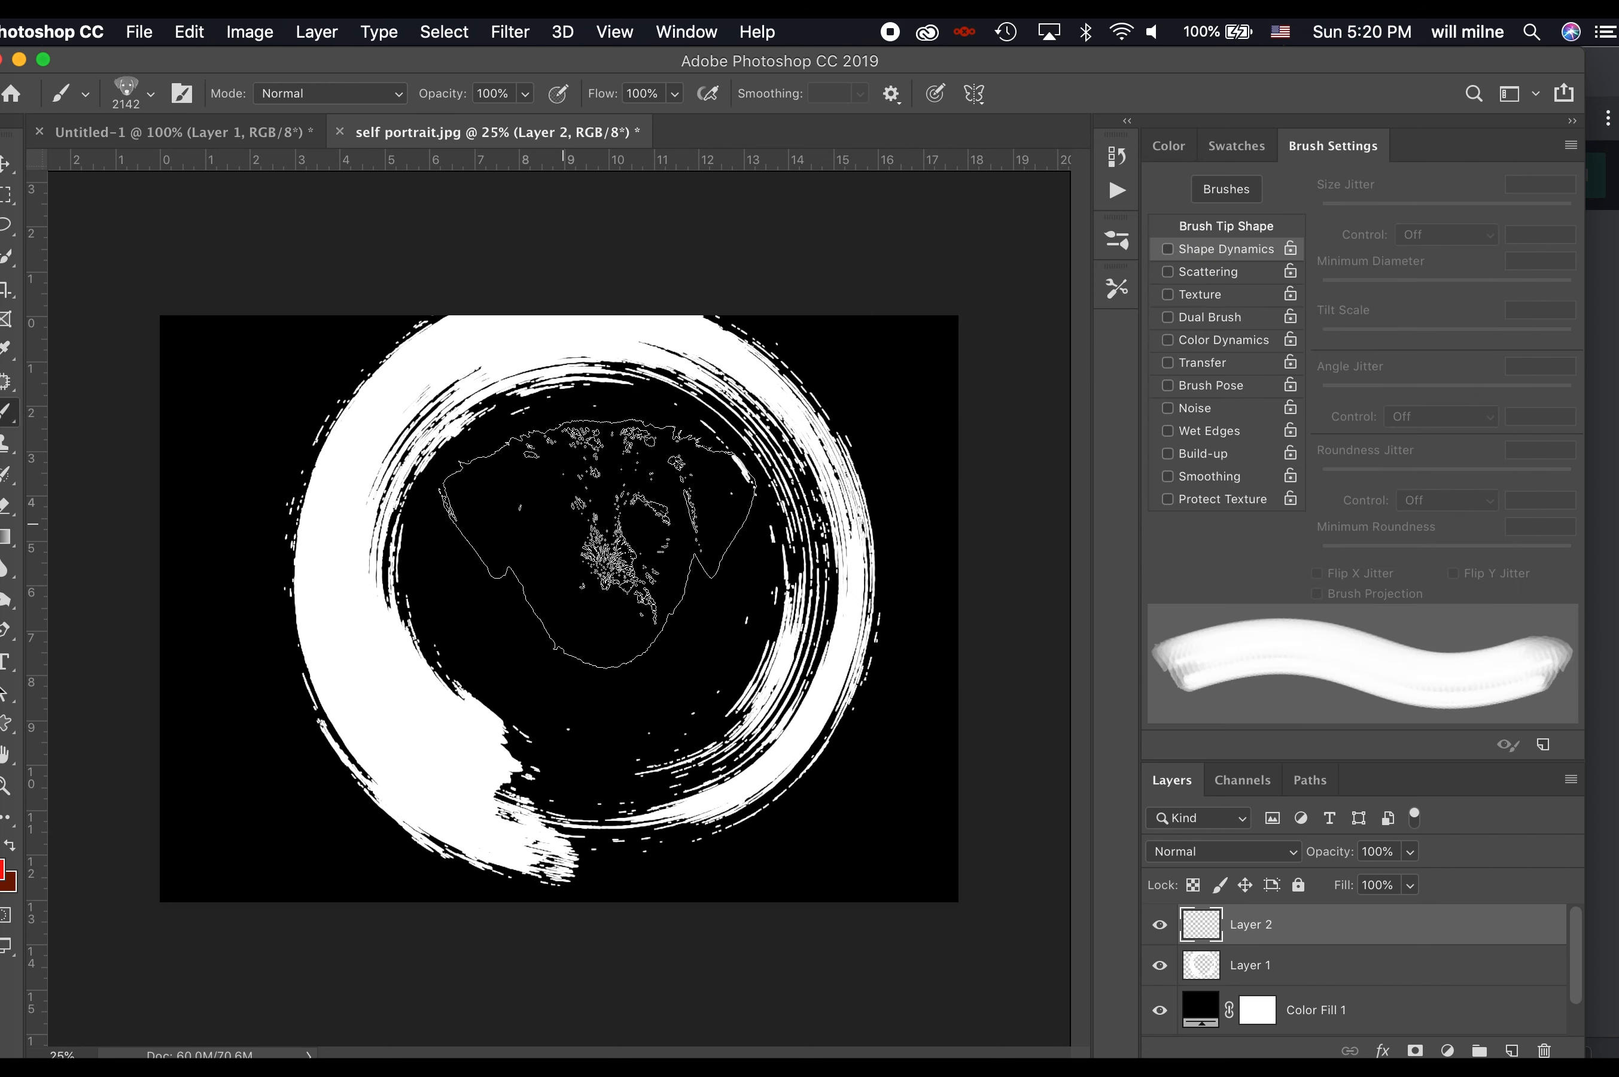
{"action": "left_click", "coordinate": [589, 592]}
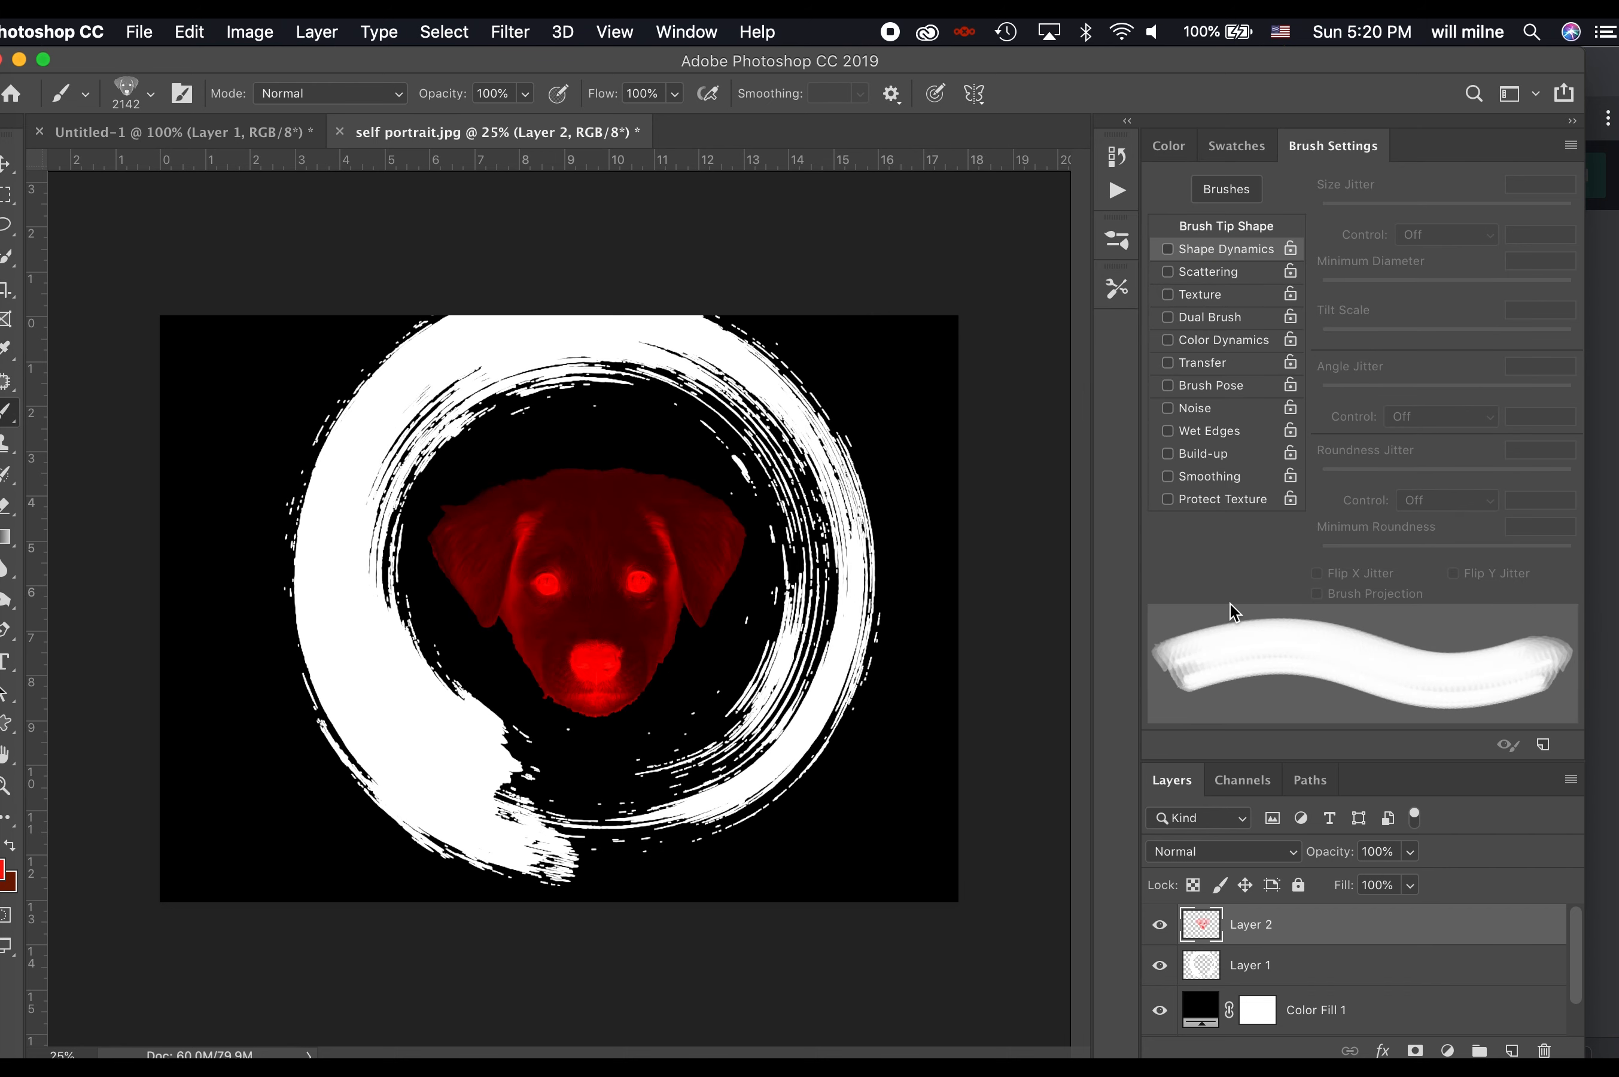
Try inverting the puppy head's colors on Layer 2 and restore the red version
{"action": "key", "text": "super+i"}
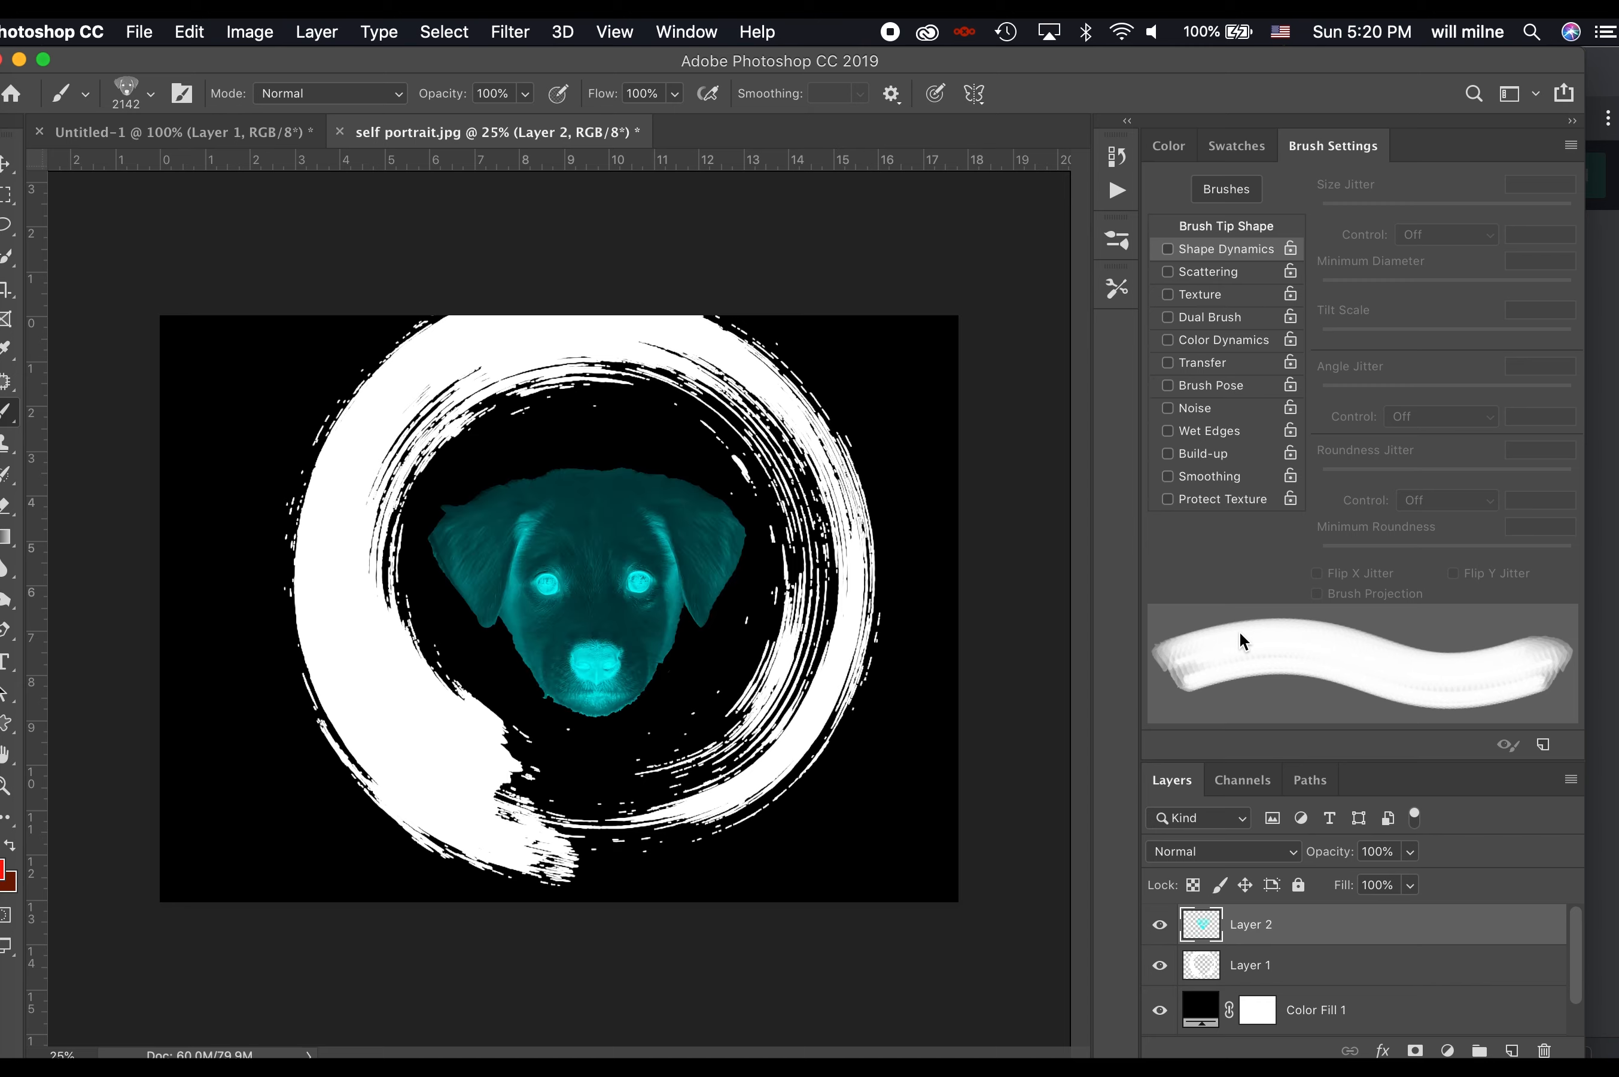
{"action": "key", "text": "super+i"}
{"action": "key", "text": "super+i"}
{"action": "key", "text": "super+i"}
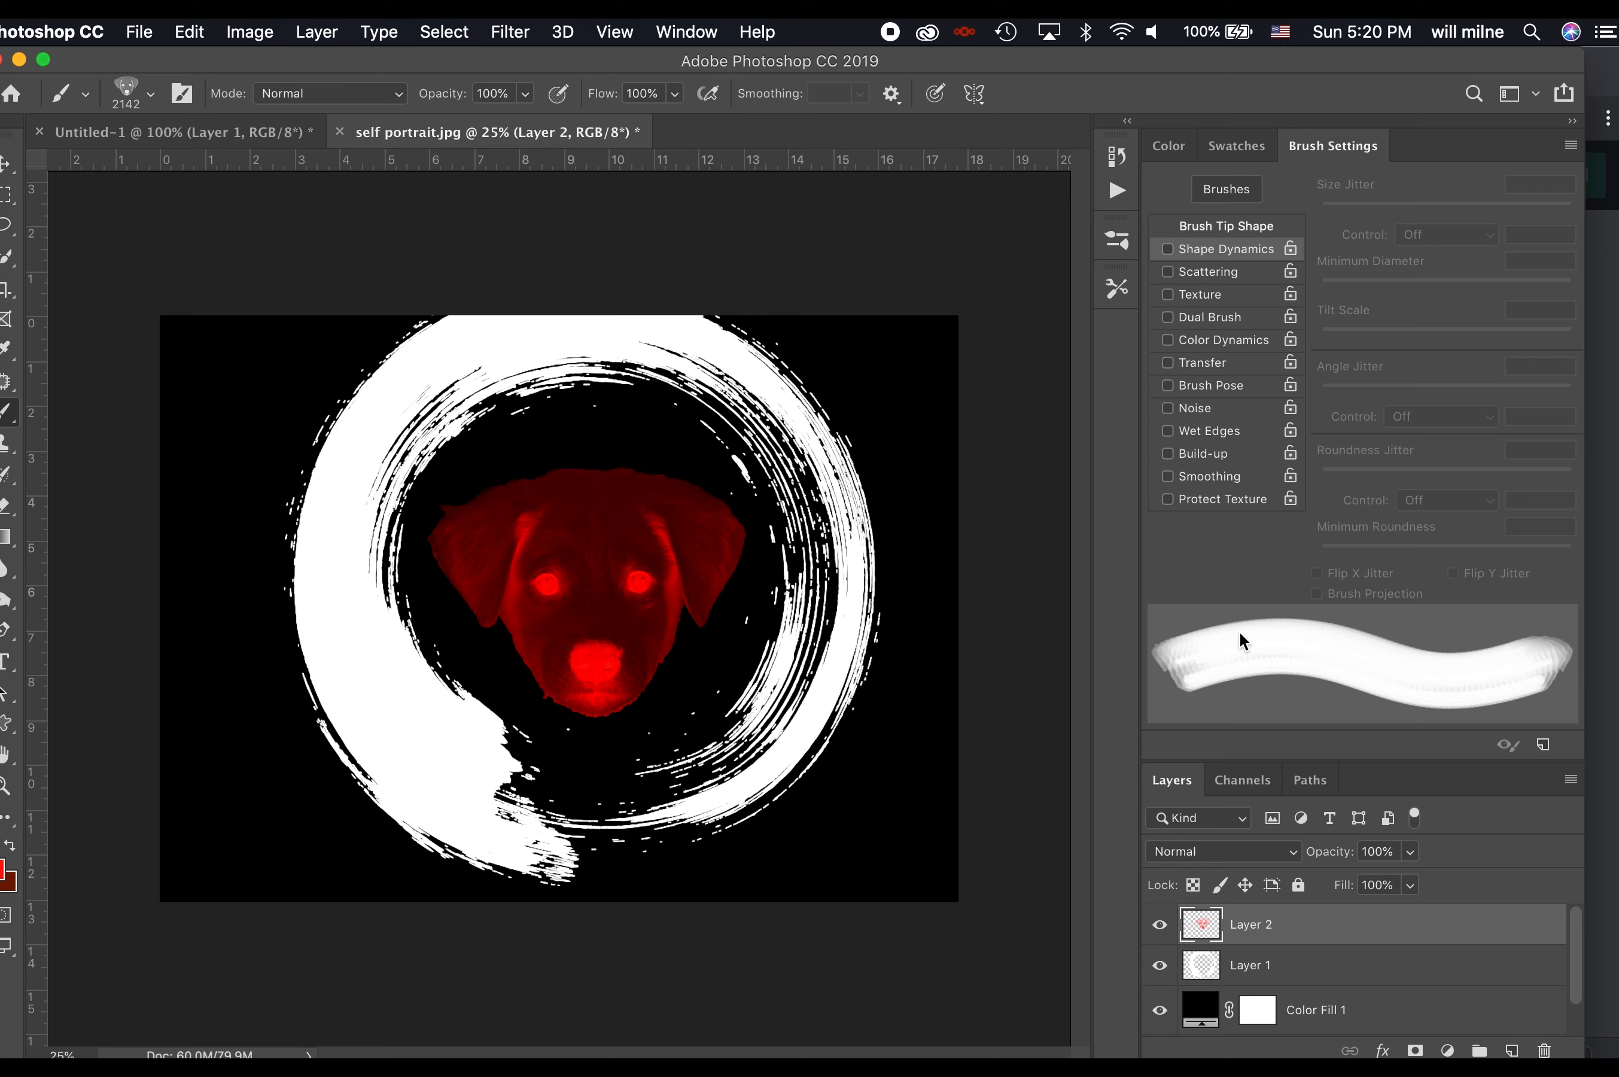
Stamp more red puppy heads all around the central one, and hide Layer 2 and Layer 1
{"action": "mouse_move", "coordinate": [365, 705]}
{"action": "left_mouse_down"}
{"action": "mouse_move", "coordinate": [490, 600]}
{"action": "mouse_move", "coordinate": [612, 564]}
{"action": "mouse_move", "coordinate": [725, 580]}
{"action": "mouse_move", "coordinate": [788, 607]}
{"action": "left_mouse_up"}
{"action": "key", "text": "super+z"}
{"action": "mouse_move", "coordinate": [309, 543]}
{"action": "left_mouse_down"}
{"action": "mouse_move", "coordinate": [448, 405]}
{"action": "mouse_move", "coordinate": [757, 362]}
{"action": "mouse_move", "coordinate": [874, 527]}
{"action": "mouse_move", "coordinate": [876, 763]}
{"action": "mouse_move", "coordinate": [675, 855]}
{"action": "mouse_move", "coordinate": [443, 811]}
{"action": "mouse_move", "coordinate": [262, 823]}
{"action": "mouse_move", "coordinate": [380, 672]}
{"action": "left_mouse_up"}
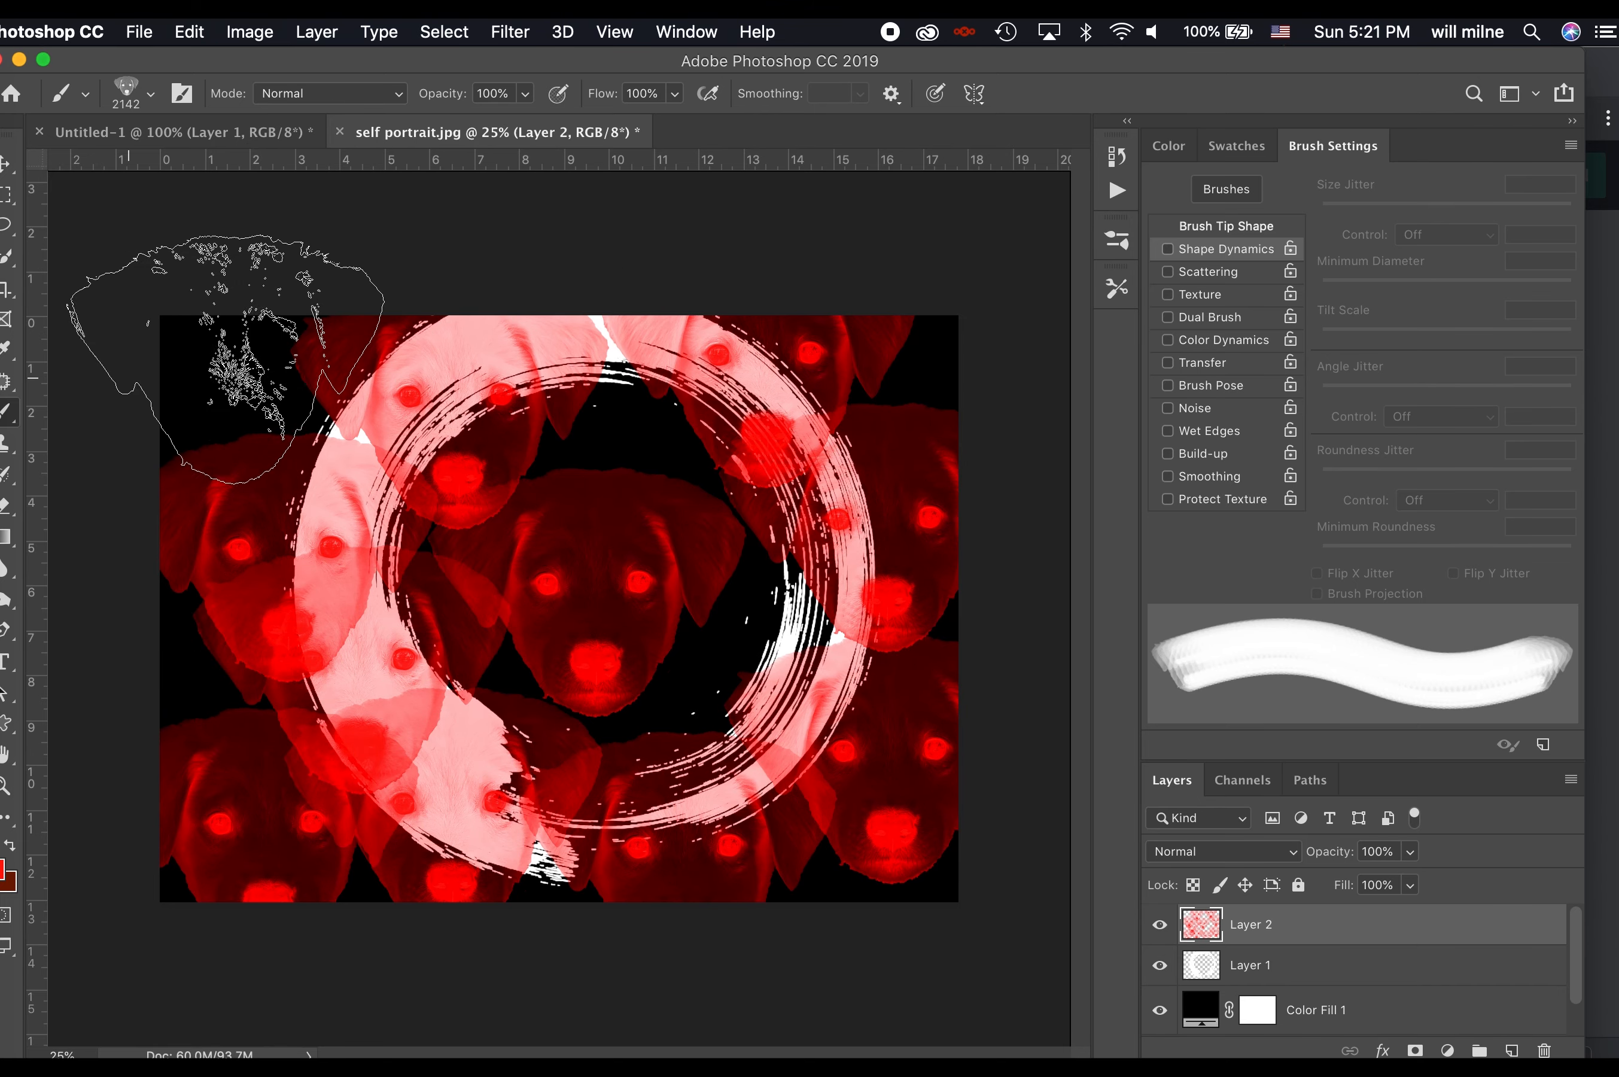
{"action": "left_click", "coordinate": [1160, 925]}
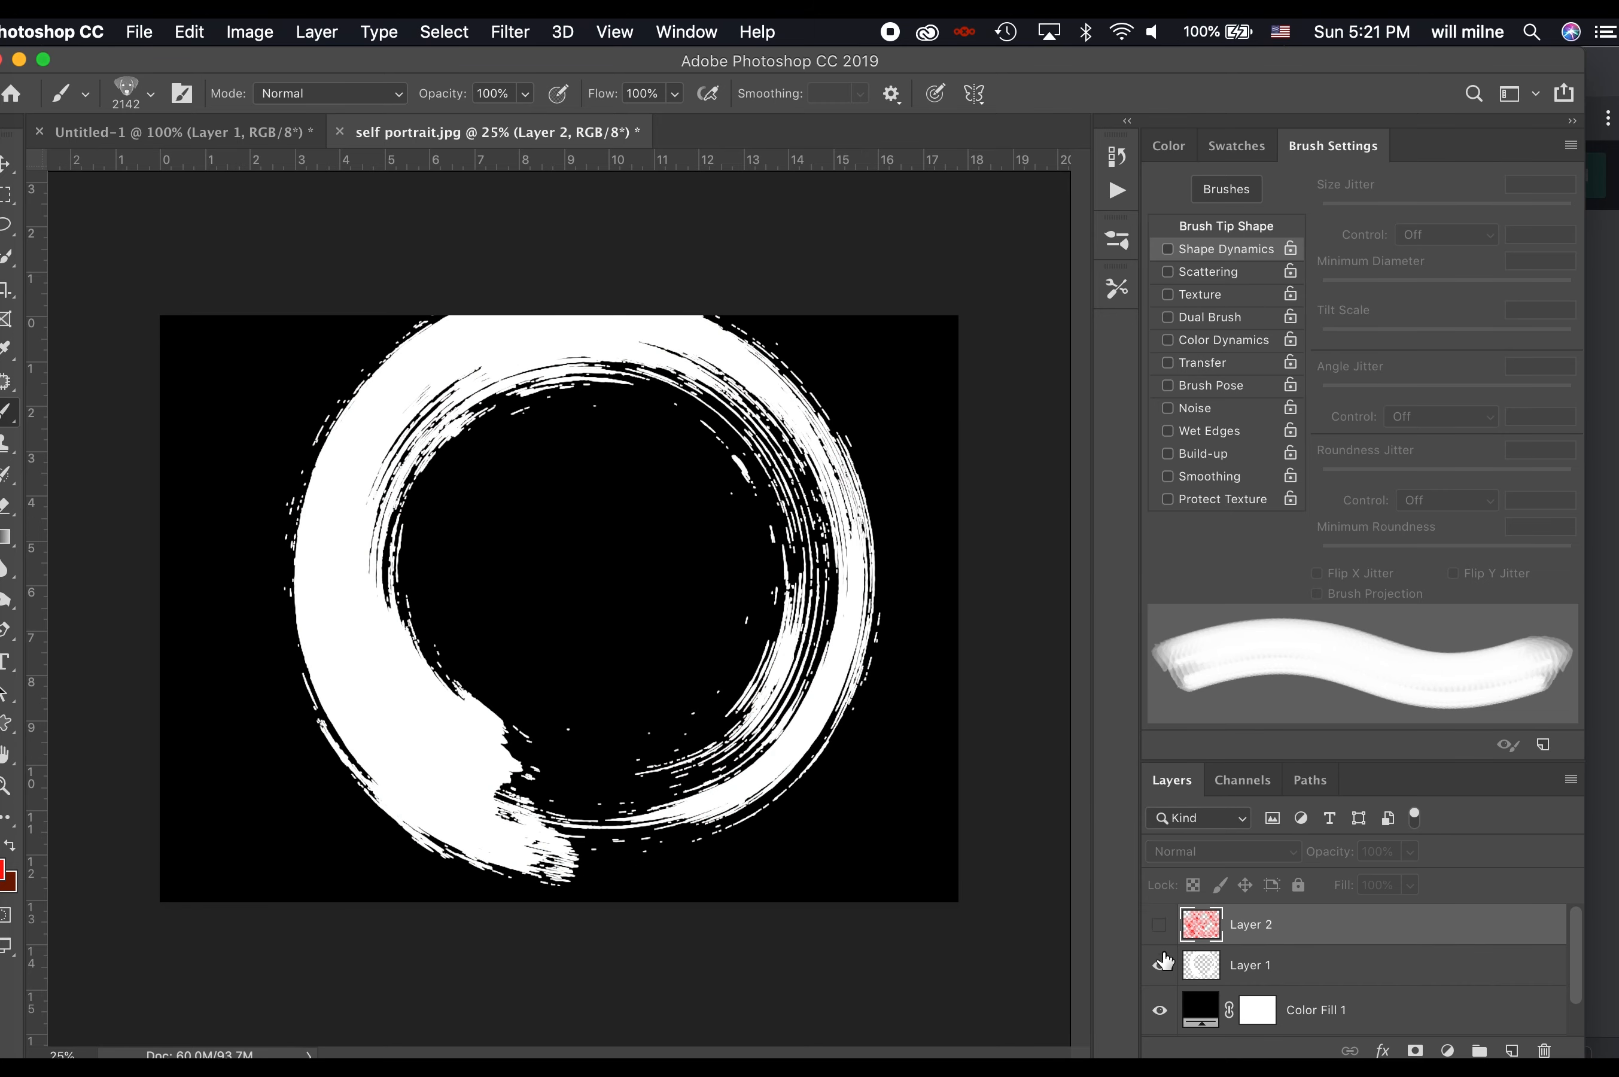
{"action": "left_click", "coordinate": [1161, 964]}
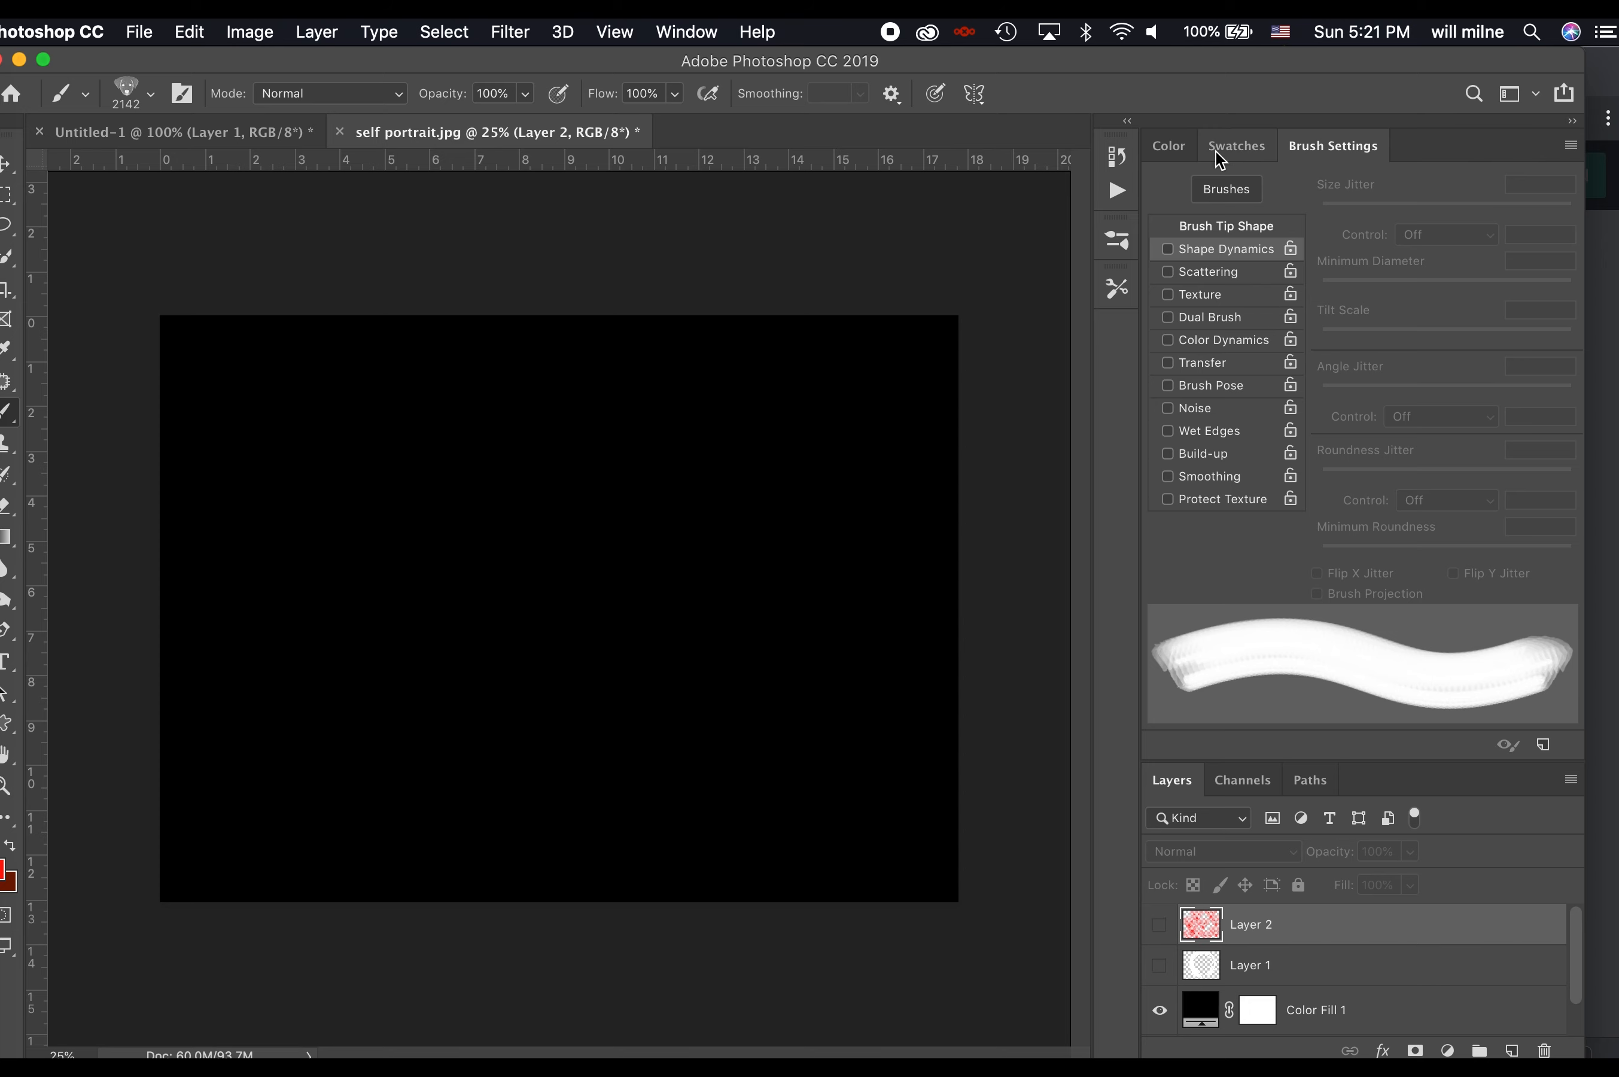
Show the brush presets, select circular brush stroke and Puppy together, and look through the preset options
{"action": "left_click", "coordinate": [699, 37]}
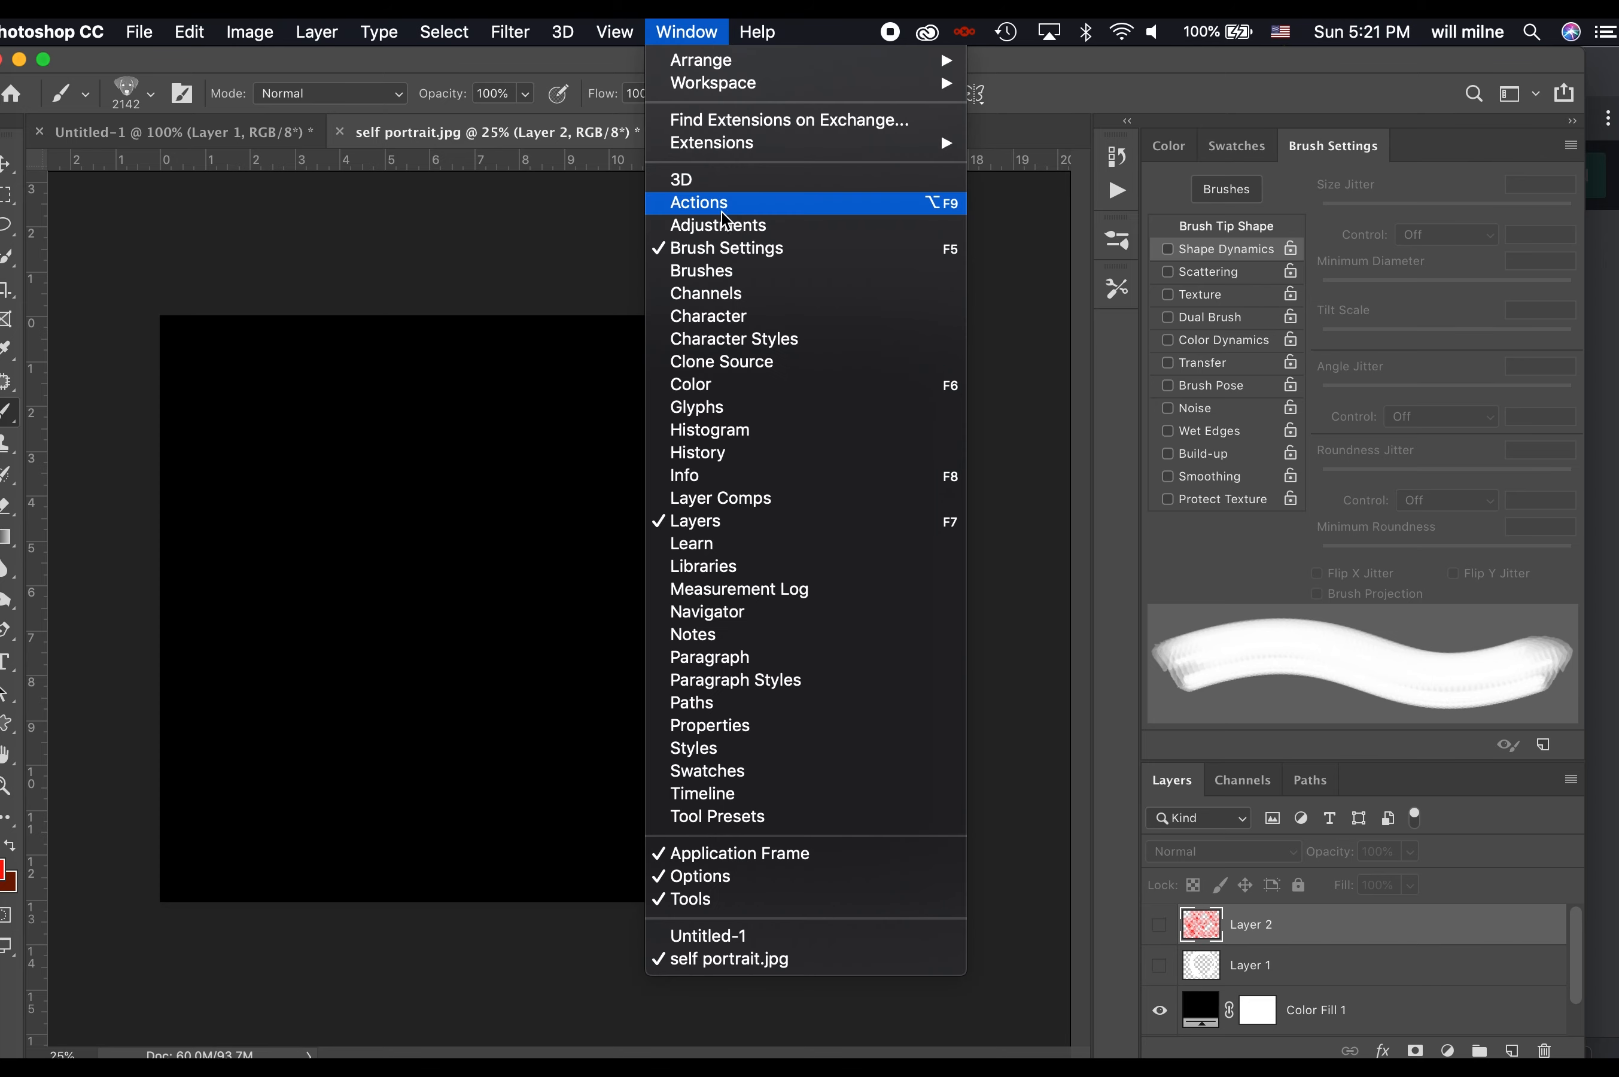
{"action": "left_click", "coordinate": [738, 273]}
{"action": "left_click", "coordinate": [747, 474]}
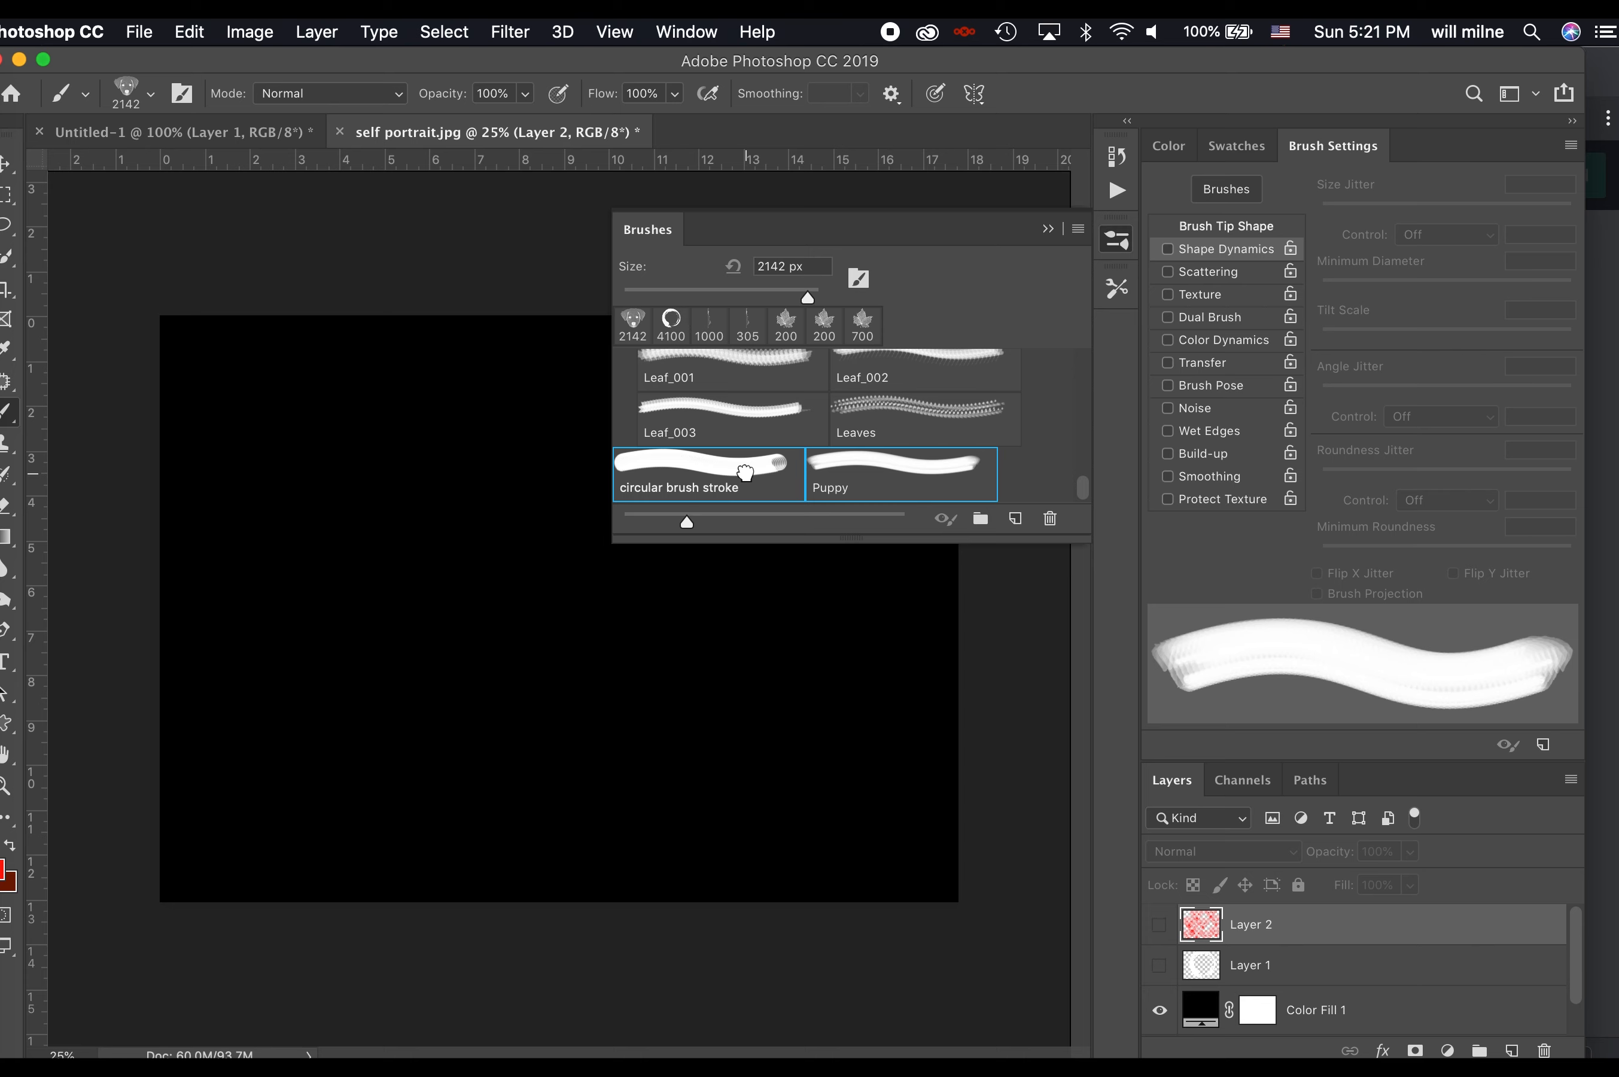
{"action": "left_click", "coordinate": [1077, 230]}
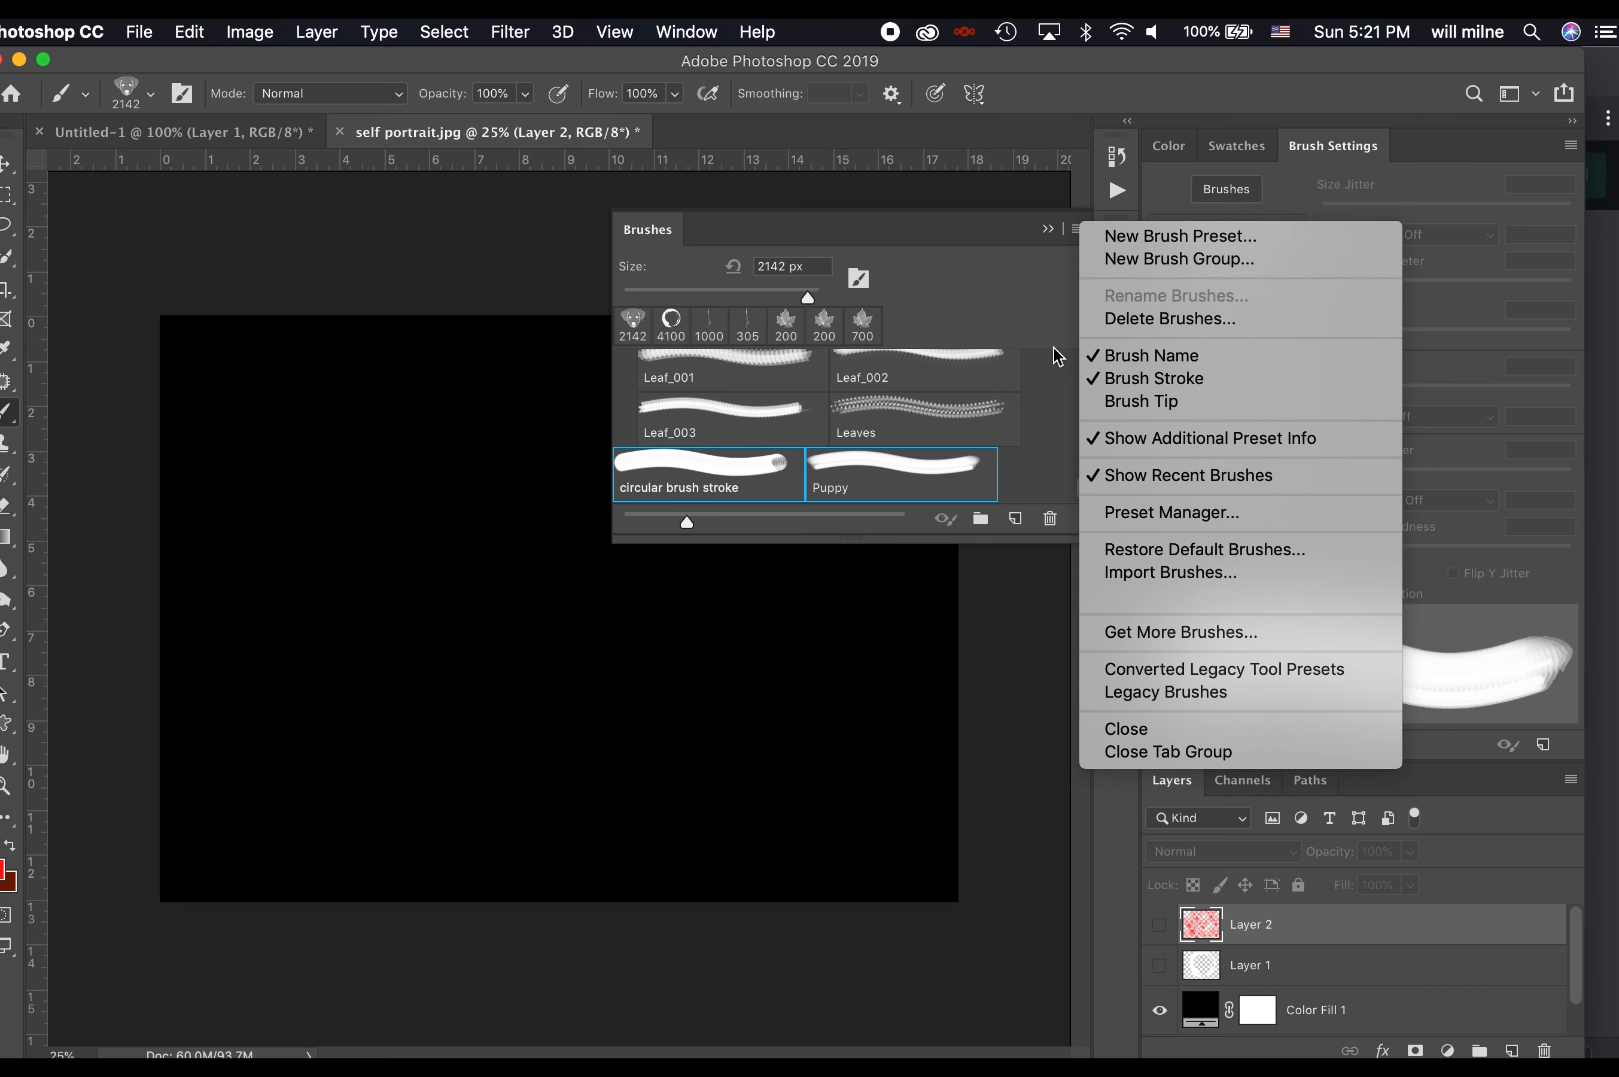
{"action": "left_click", "coordinate": [989, 307]}
{"action": "left_click", "coordinate": [1047, 231]}
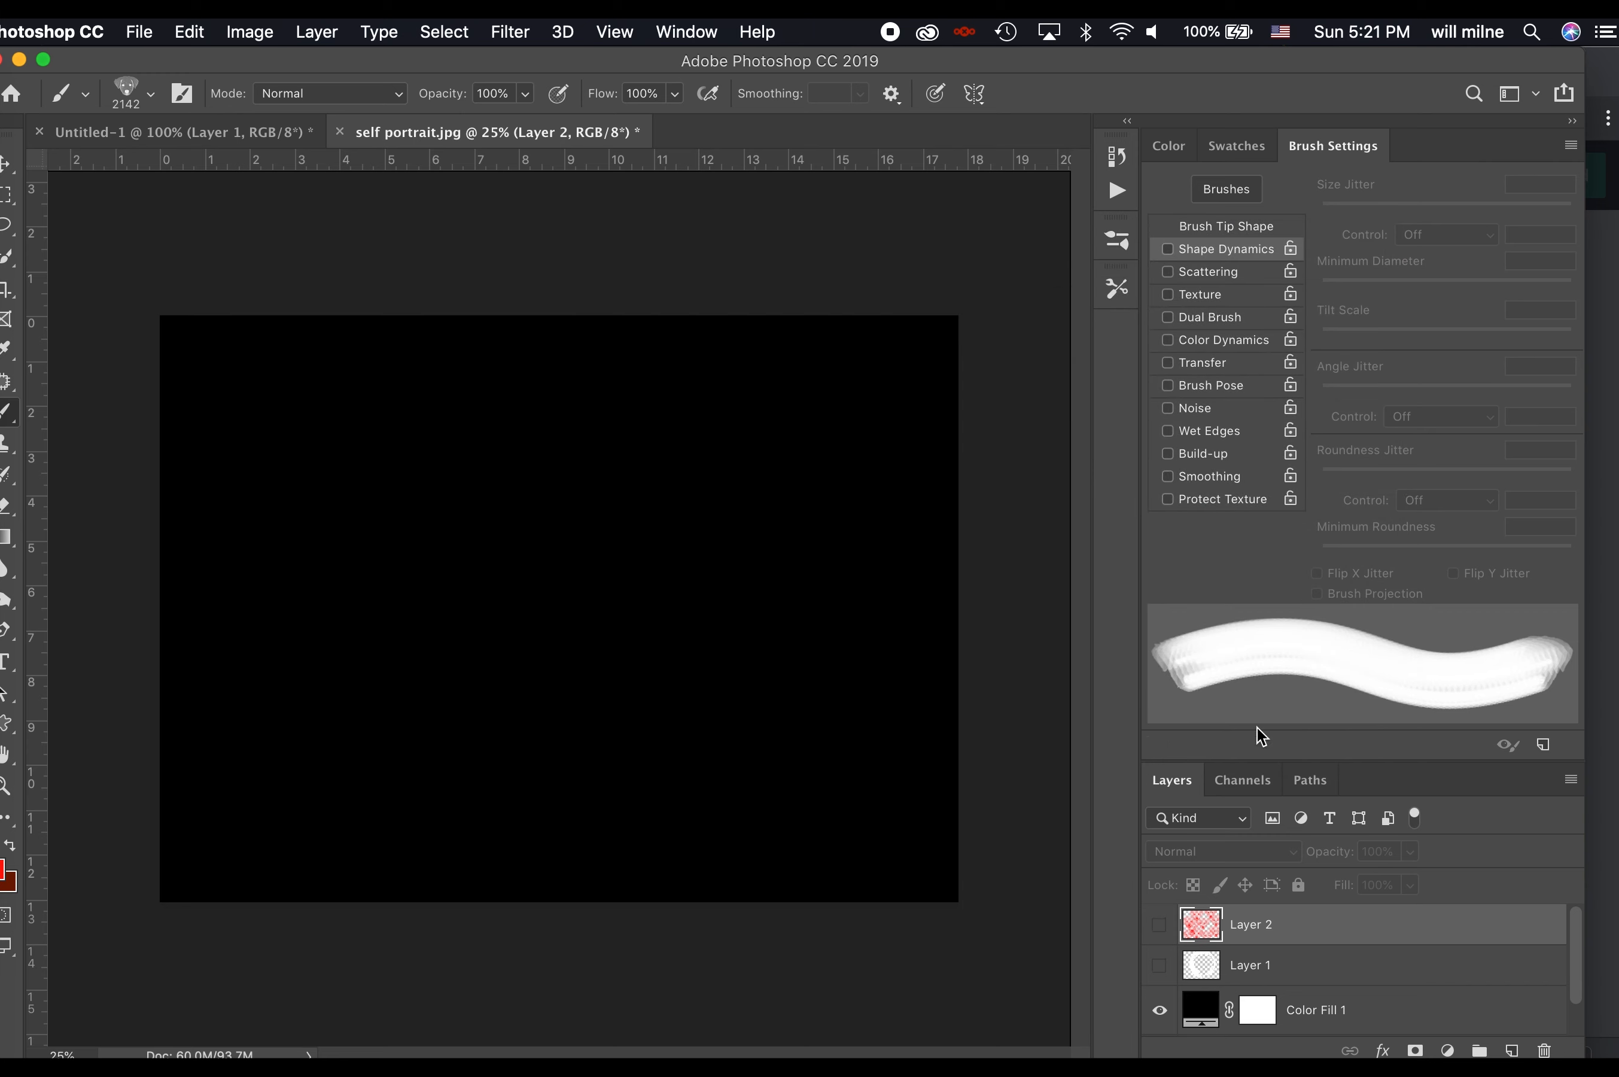
Add a new layer above Layer 2 and switch to the Mixer Brush Tool
{"action": "left_click", "coordinate": [1513, 1050]}
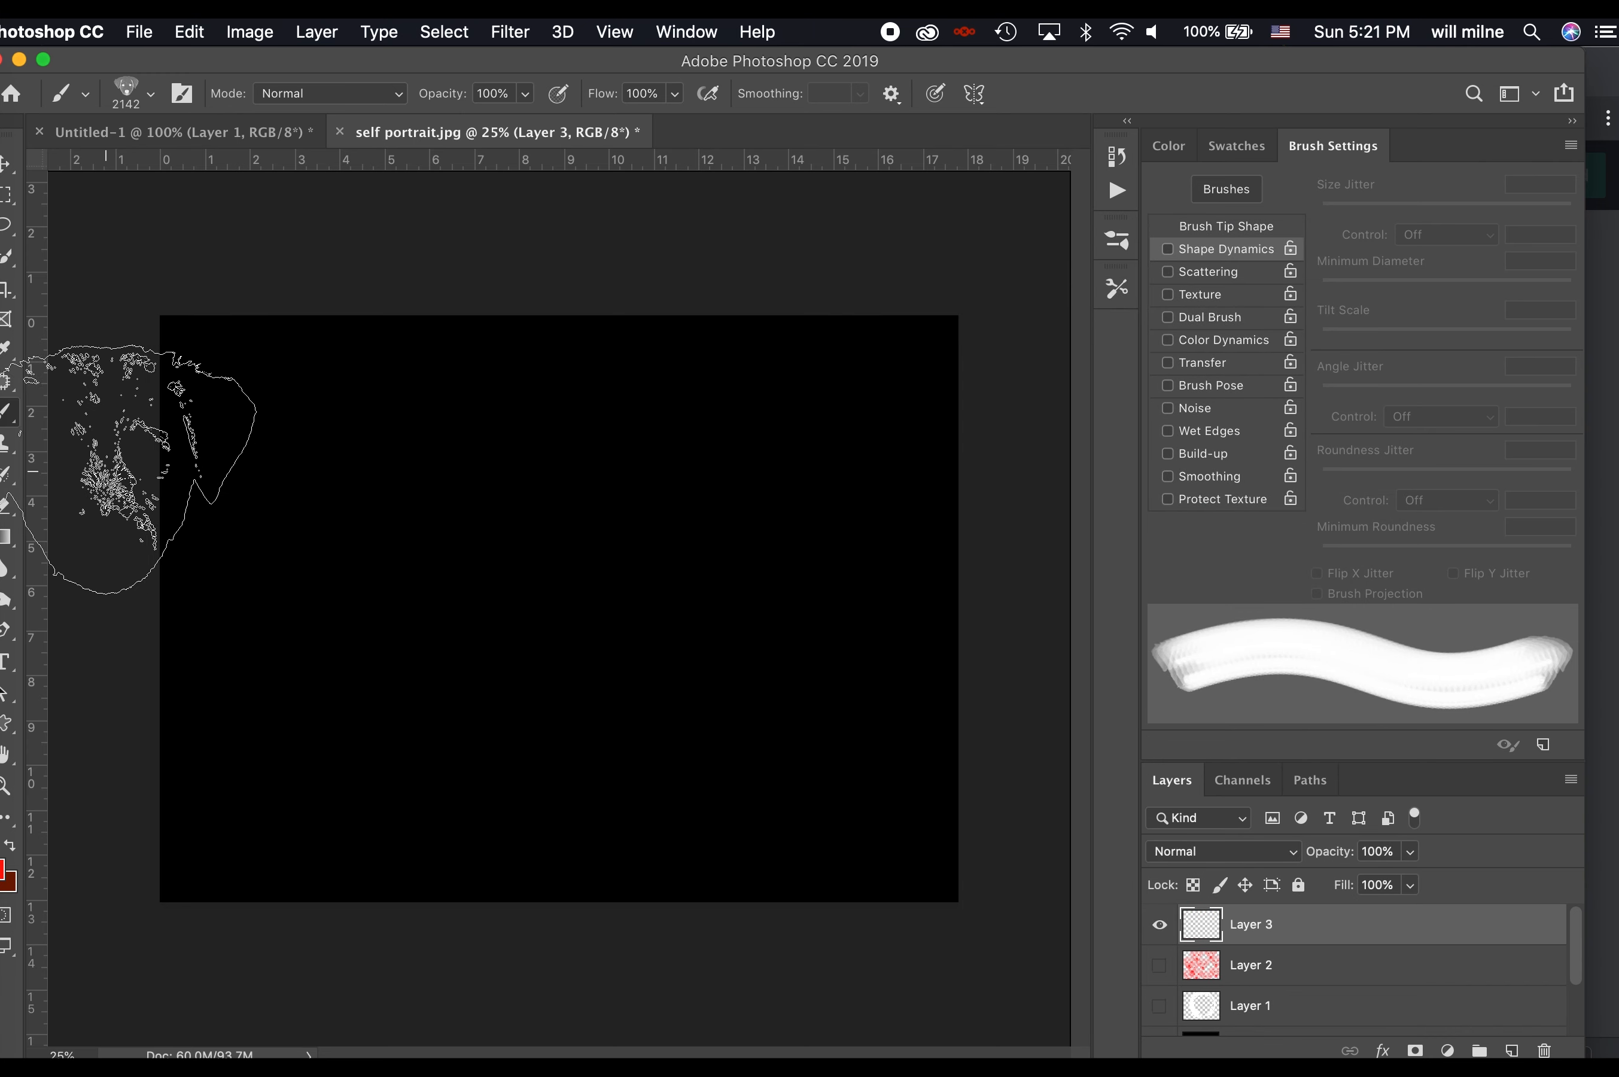
{"action": "left_click", "coordinate": [5, 413]}
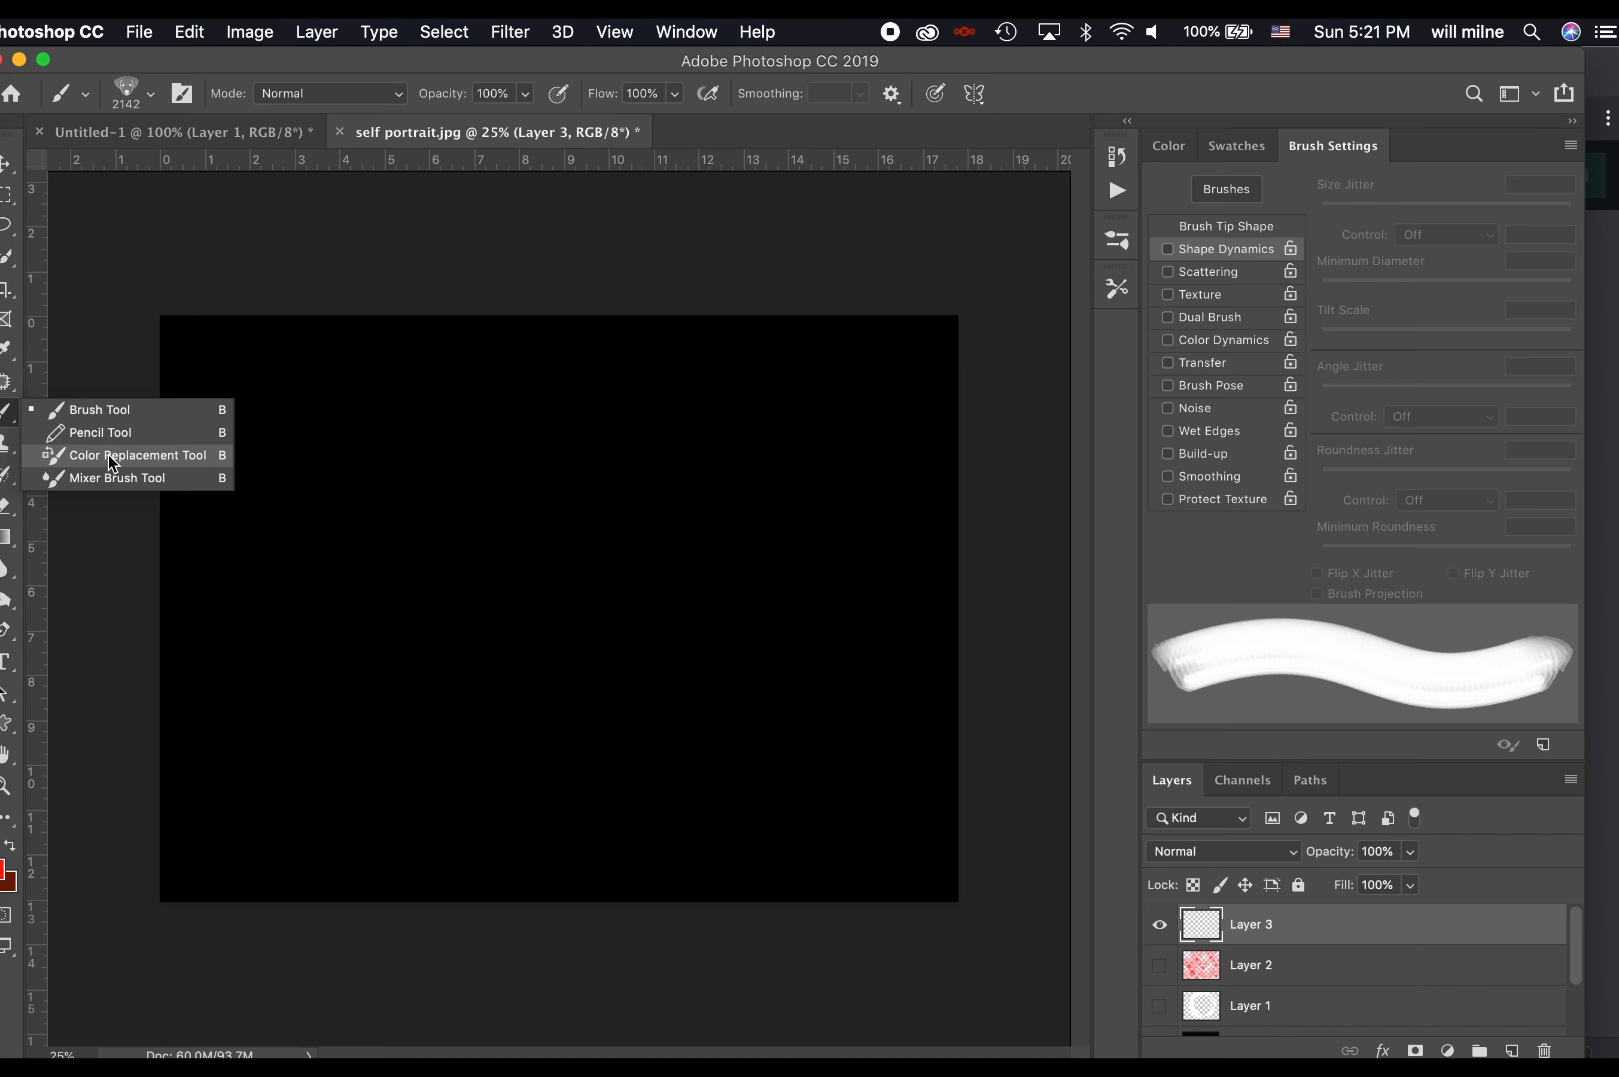
{"action": "left_click", "coordinate": [149, 481]}
Reduce the Mixer Brush size to 800 px
{"action": "key", "text": "bracketleft"}
{"action": "key", "text": "bracketleft"}
{"action": "key", "text": "bracketleft"}
{"action": "key", "text": "bracketleft"}
{"action": "key", "text": "bracketleft"}
{"action": "key", "text": "bracketleft"}
{"action": "key", "text": "bracketleft"}
{"action": "key", "text": "bracketleft"}
{"action": "key", "text": "bracketleft"}
{"action": "key", "text": "bracketleft"}
{"action": "key", "text": "bracketleft"}
{"action": "key", "text": "bracketleft"}
{"action": "key", "text": "bracketleft"}
{"action": "key", "text": "bracketleft"}
{"action": "key", "text": "bracketleft"}
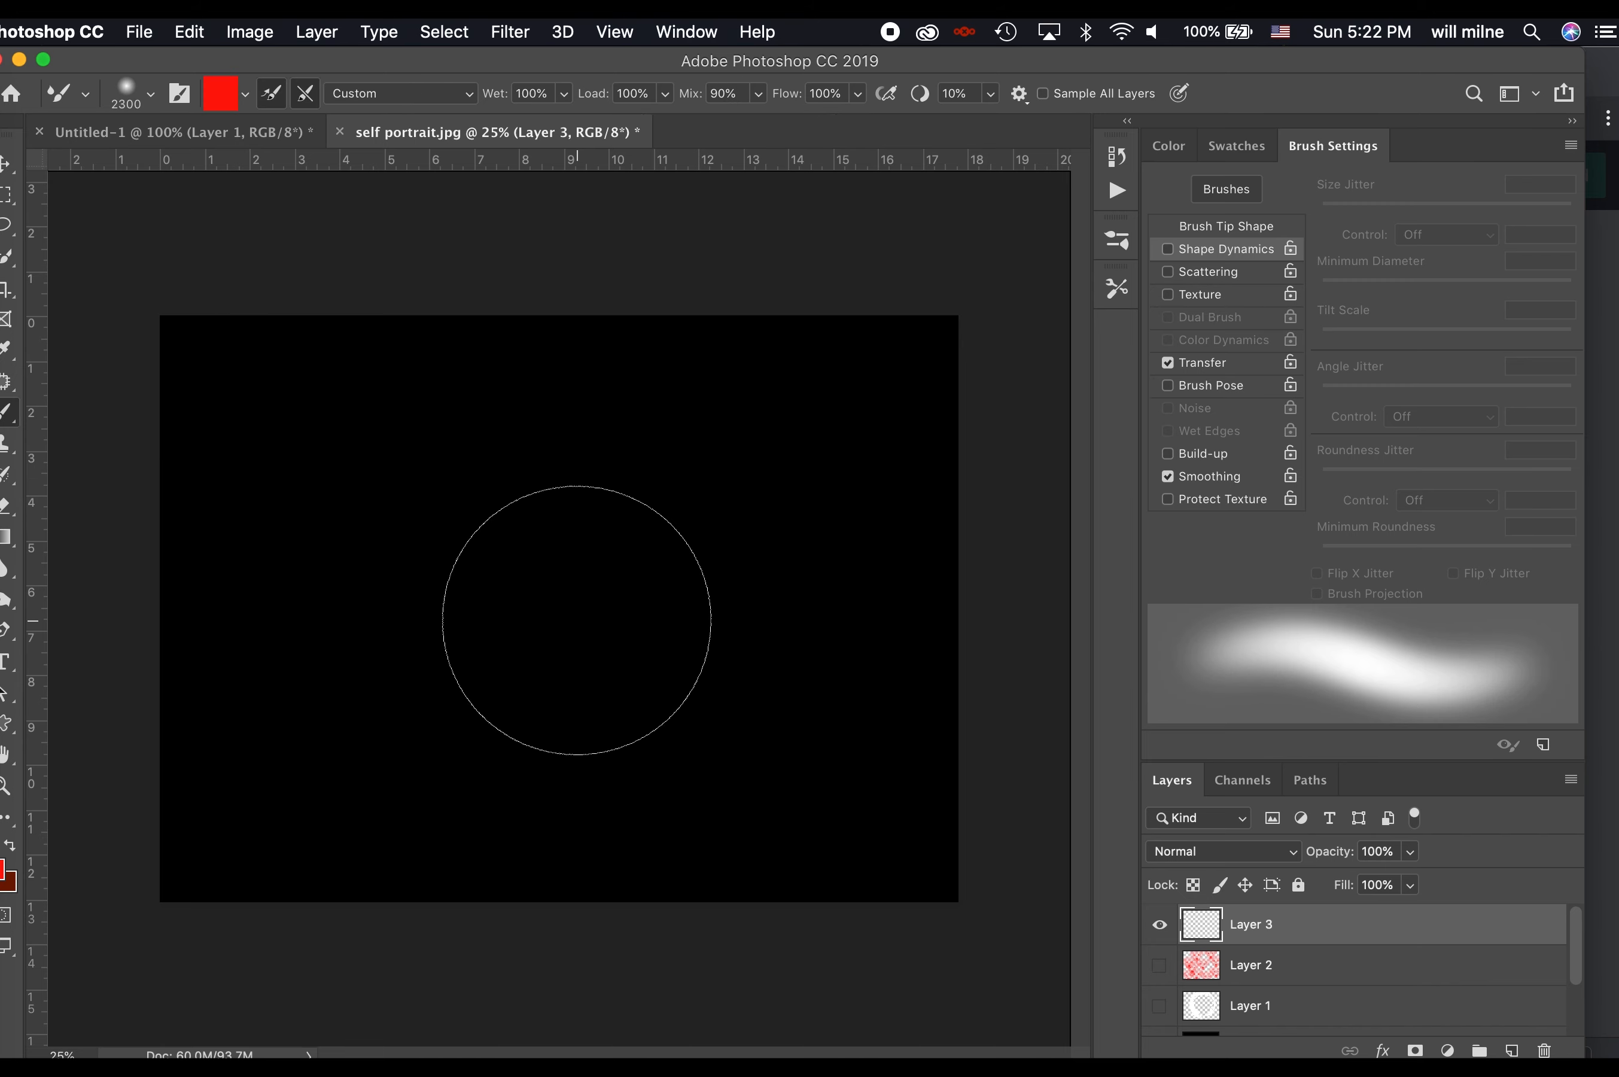
{"action": "key", "text": "bracketleft"}
{"action": "key", "text": "bracketleft"}
{"action": "key", "text": "bracketleft"}
{"action": "key", "text": "bracketleft"}
{"action": "key", "text": "bracketleft"}
{"action": "key", "text": "bracketleft"}
{"action": "key", "text": "bracketleft"}
{"action": "key", "text": "bracketleft"}
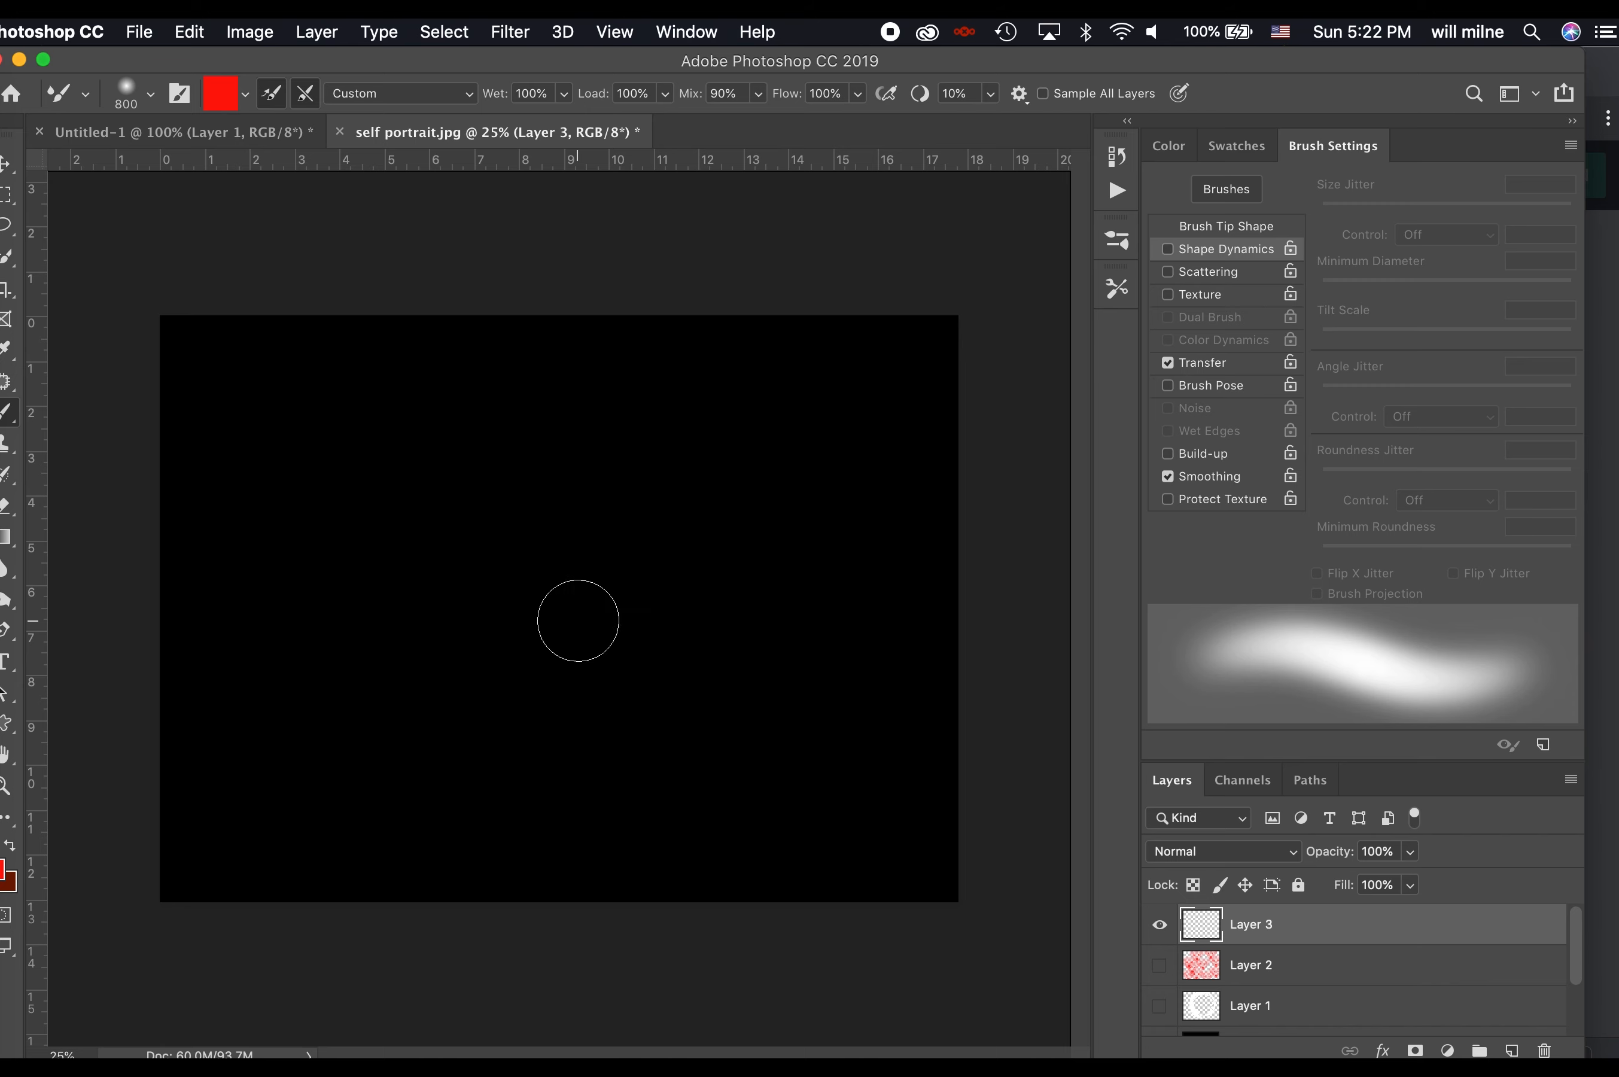